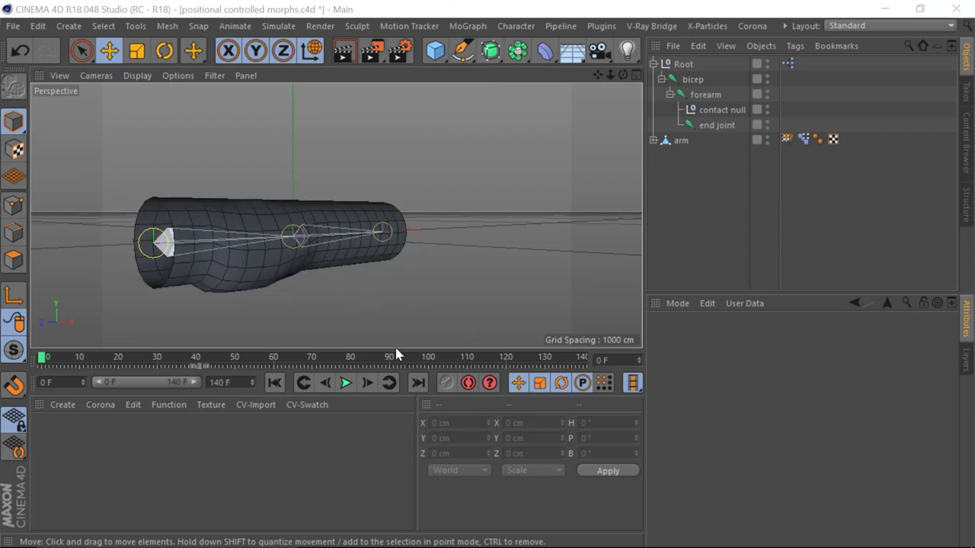
- Play the arm animation and pause it at frame 74, where the elbow is bent
left_click(346, 384)
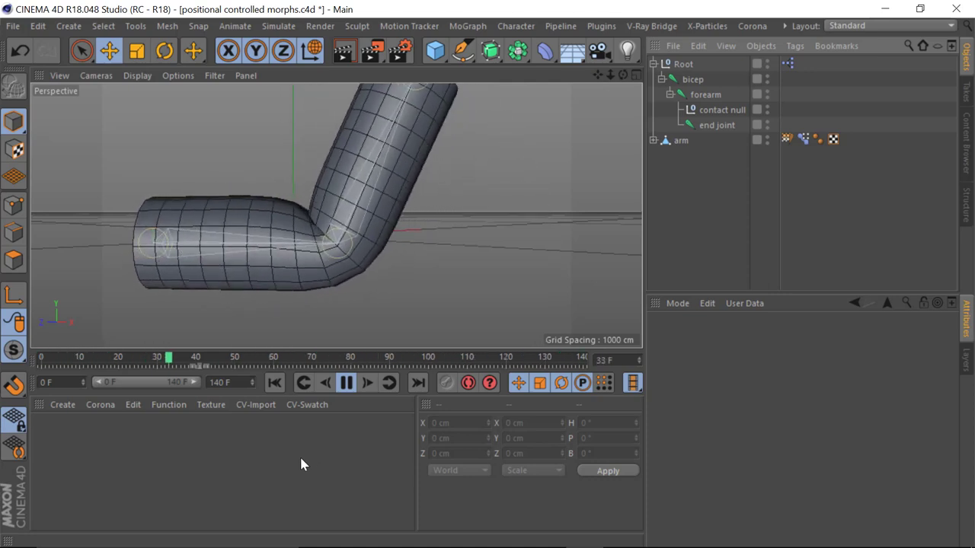
left_click(345, 383)
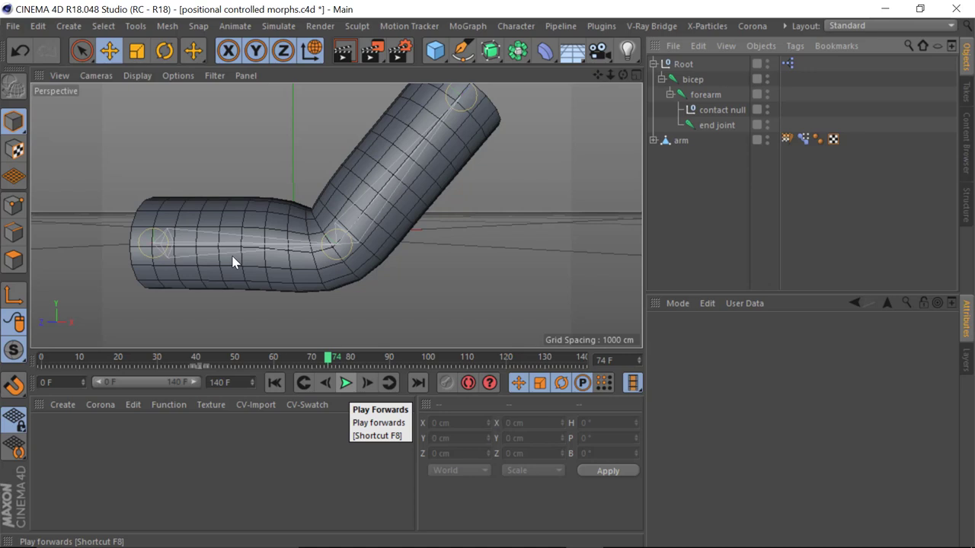
- Replay the animation with F8, stop it at 120 F, and rewind the playhead to 0 F
key("F8")
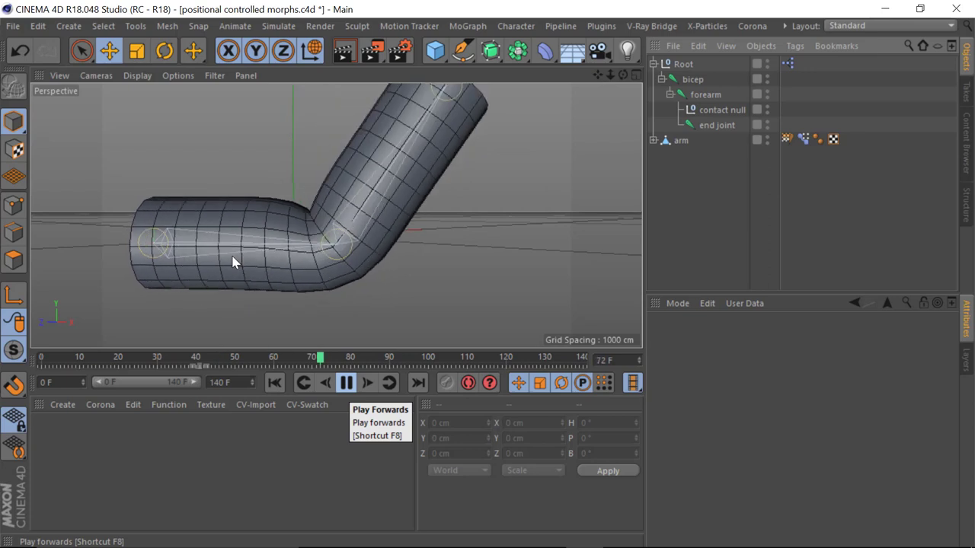
key("F8")
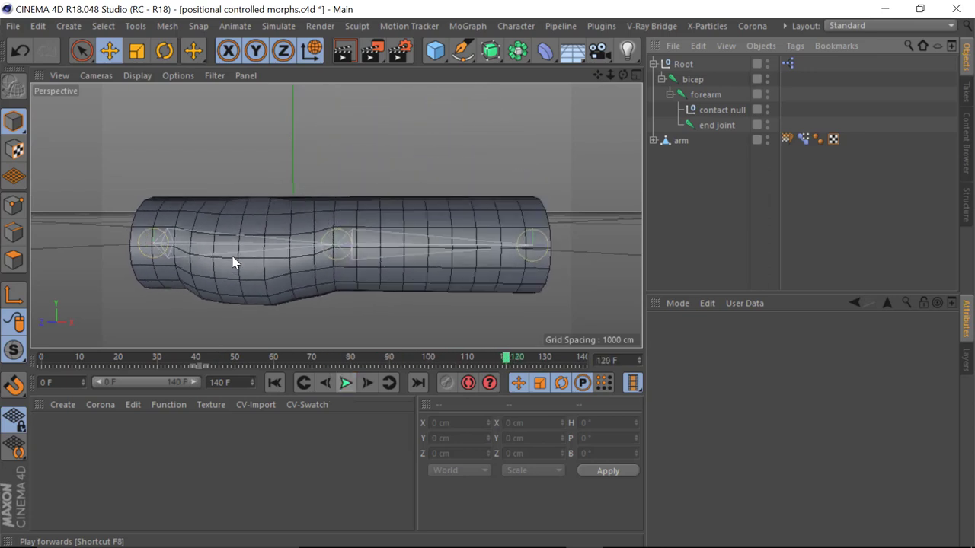
left_click_drag(357, 363, 32, 355)
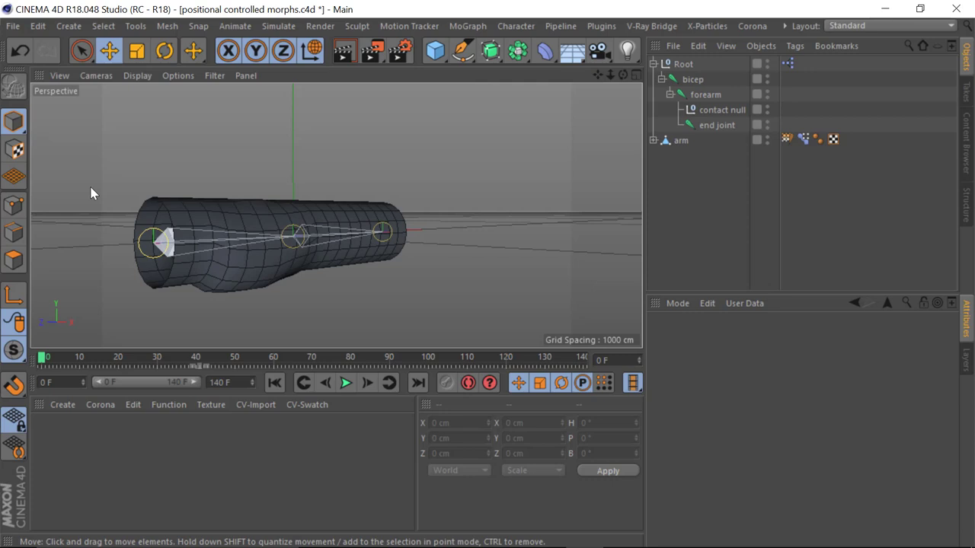
- Start a new project and add a cylinder oriented along +X
left_click(13, 25)
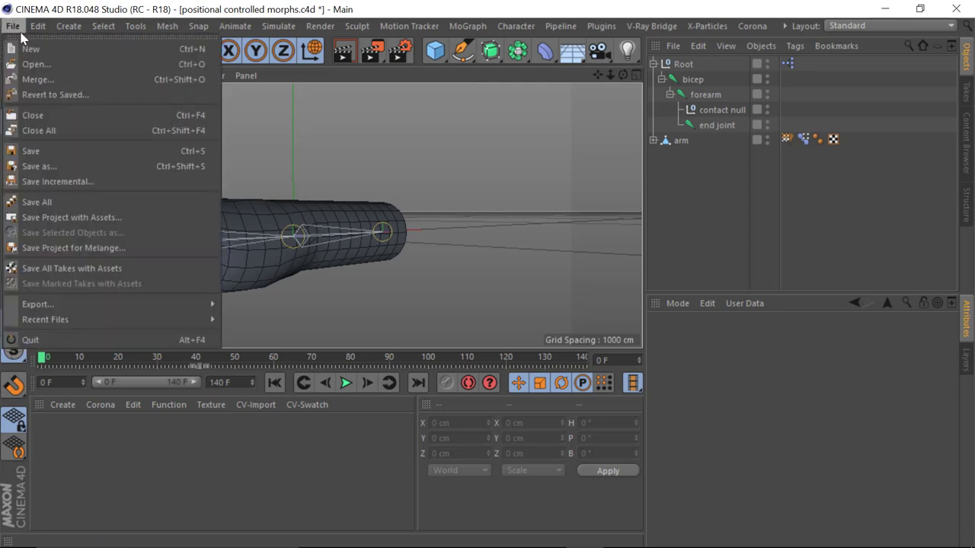
left_click(29, 44)
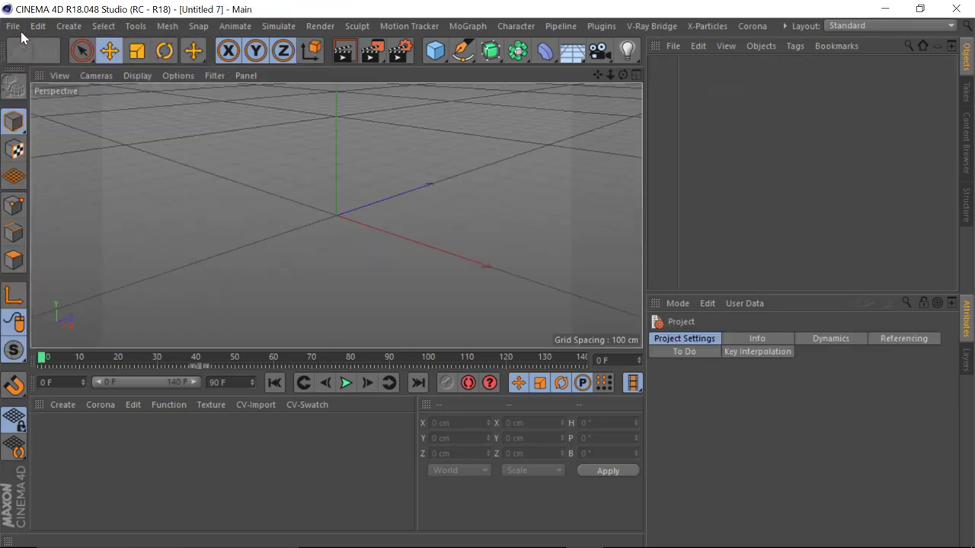
left_click(435, 50)
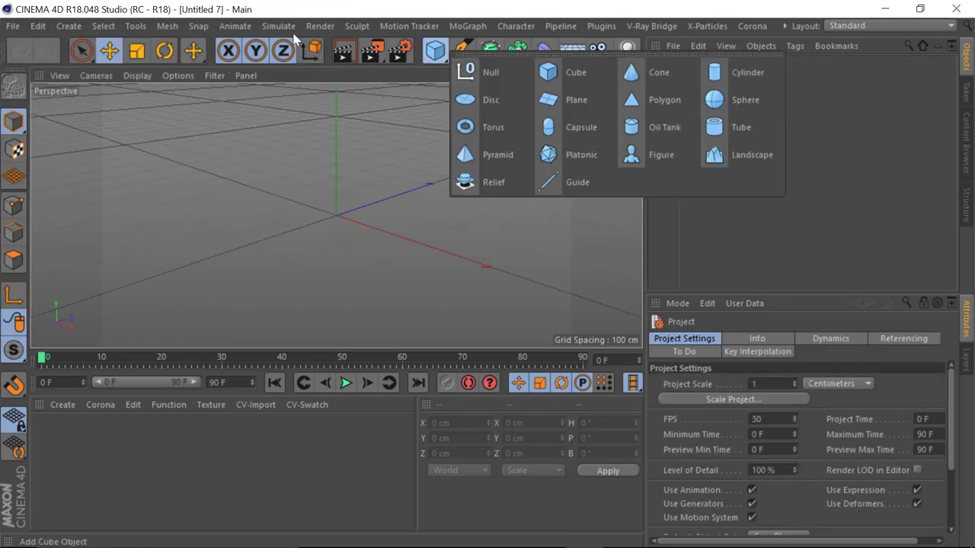
left_click(731, 68)
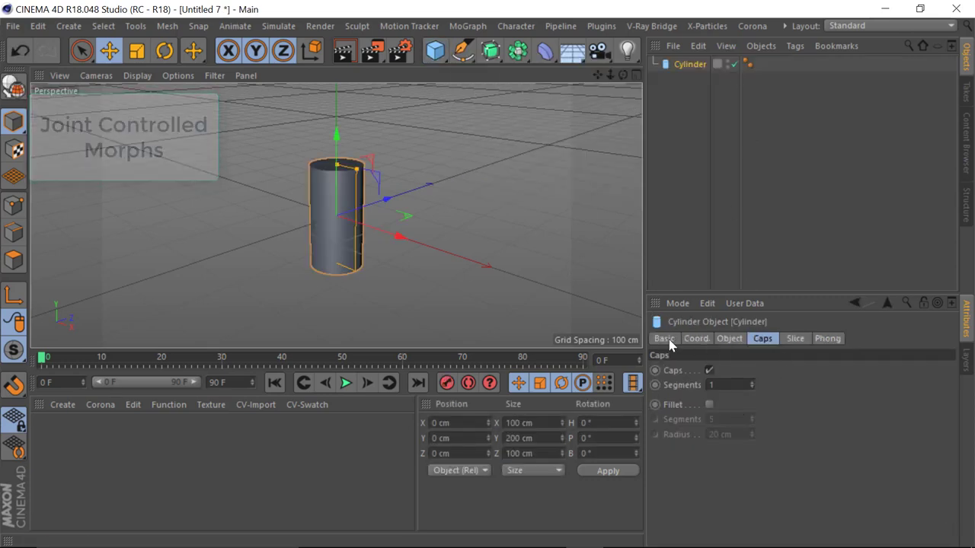
left_click(731, 340)
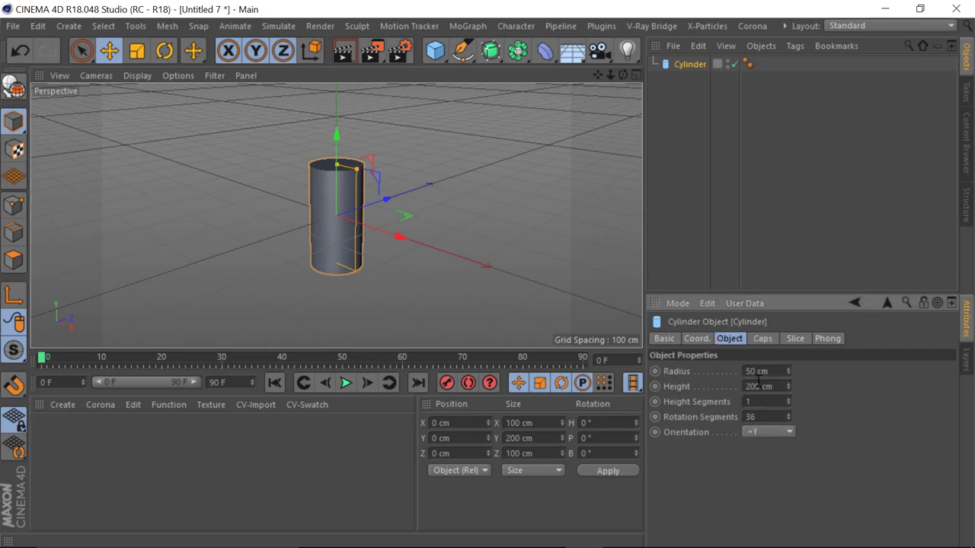
left_click(766, 433)
left_click(771, 451)
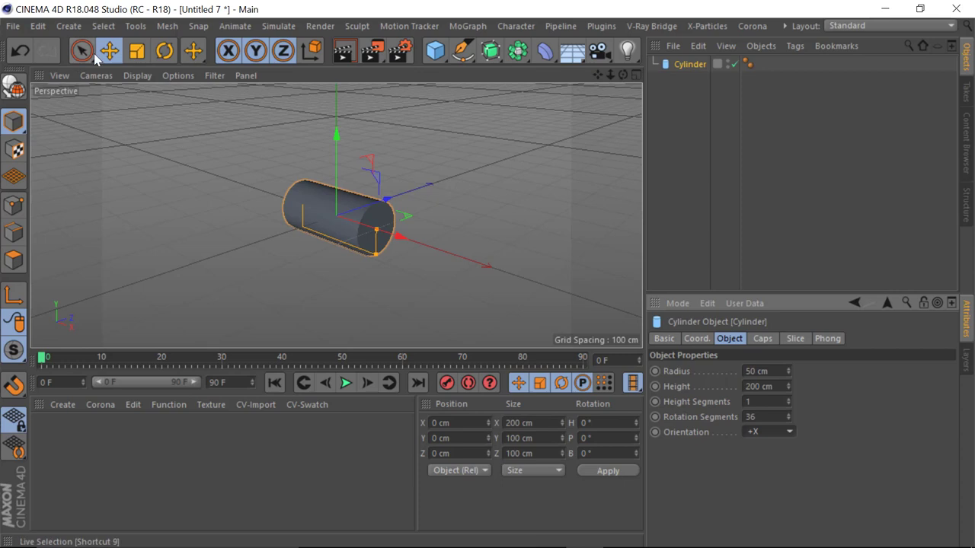
- Turn on wireframe shading and set 17 rotation segments, about 545 cm height and 25 height segments
left_click(139, 77)
left_click(173, 113)
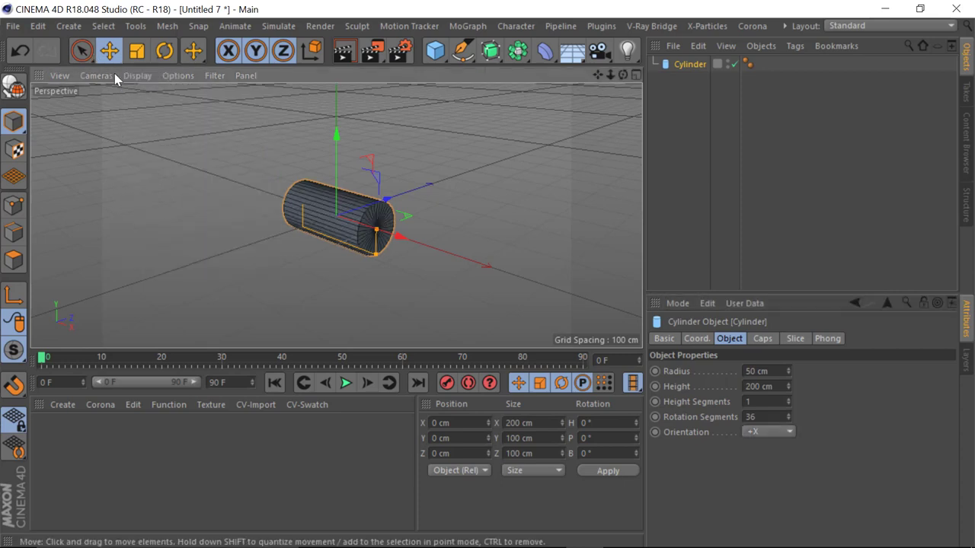
left_click_drag(76, 179, 165, 200, "alt")
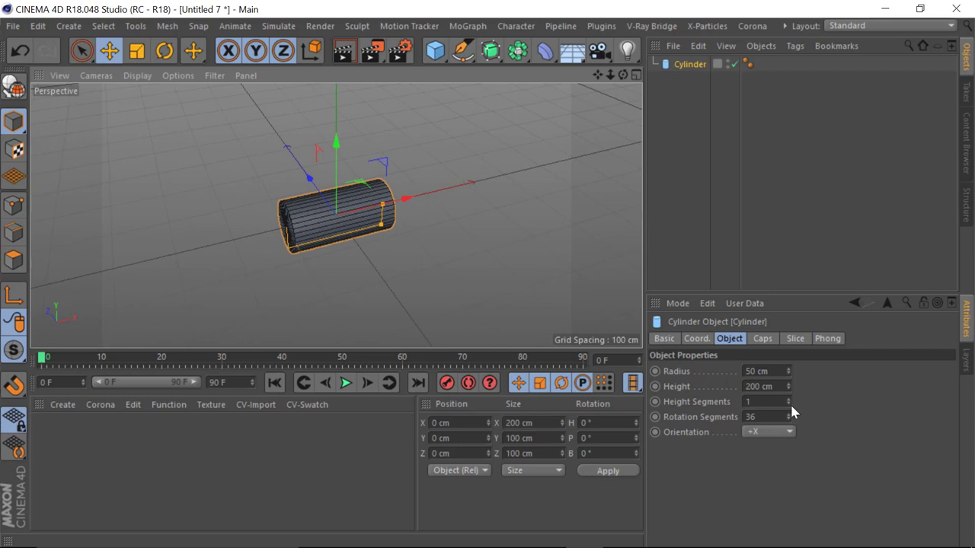
left_click_drag(789, 419, 528, 272)
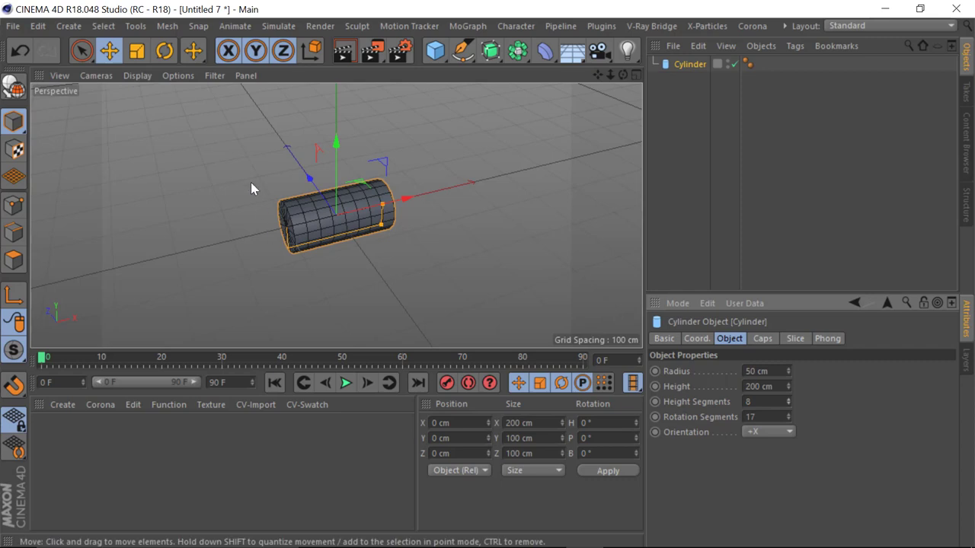
left_click_drag(381, 204, 466, 199)
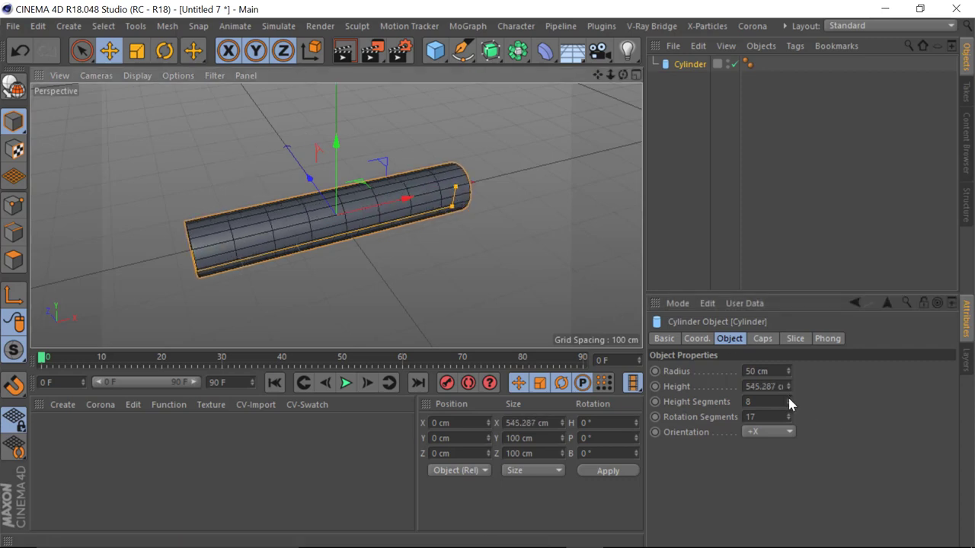
left_click_drag(788, 402, 526, 275)
left_click_drag(789, 396, 527, 264)
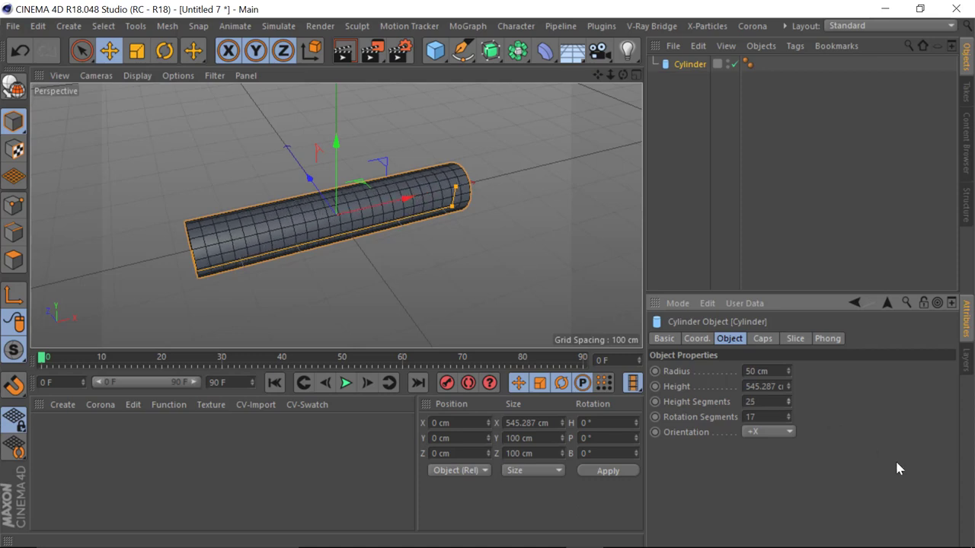
- Remove the cylinder's caps and convert it to an editable polygon object
left_click(762, 338)
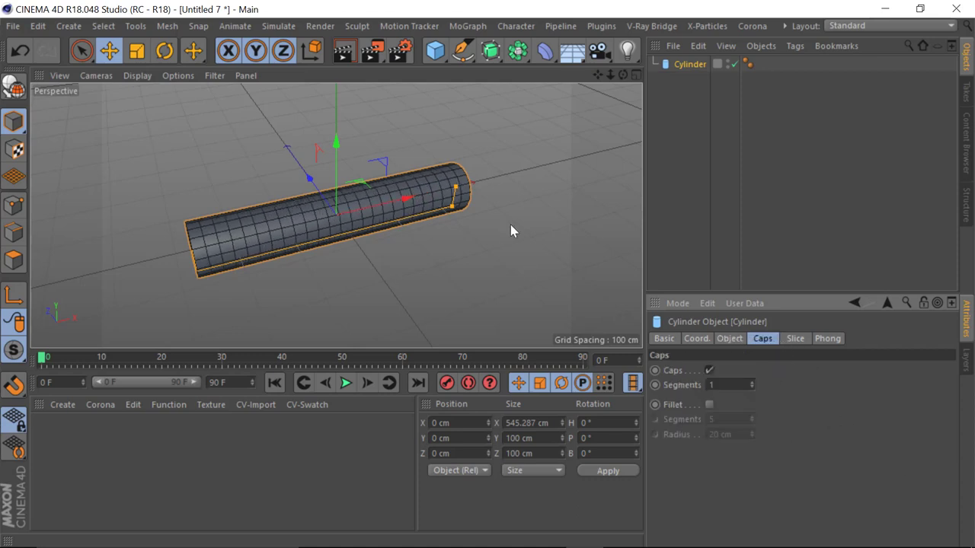
left_click(709, 371)
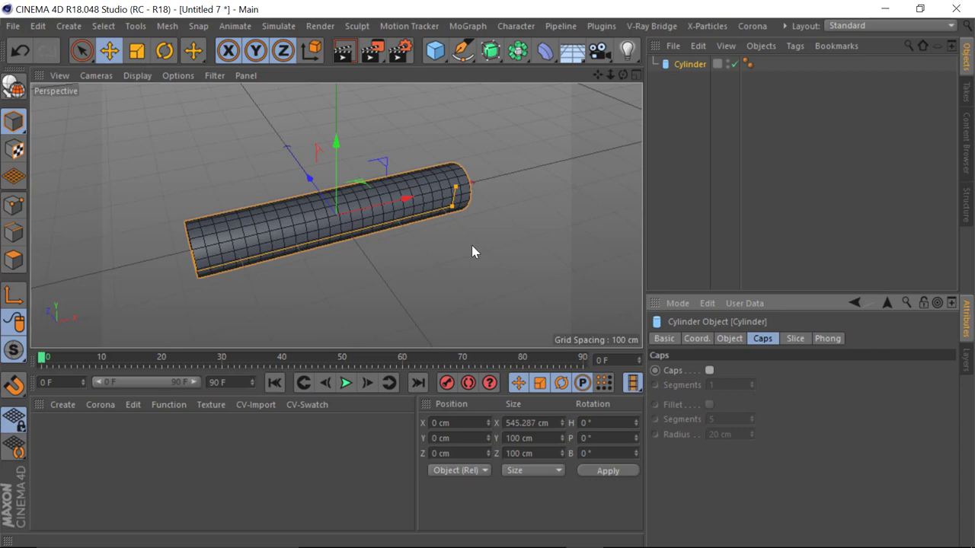
left_click(10, 60)
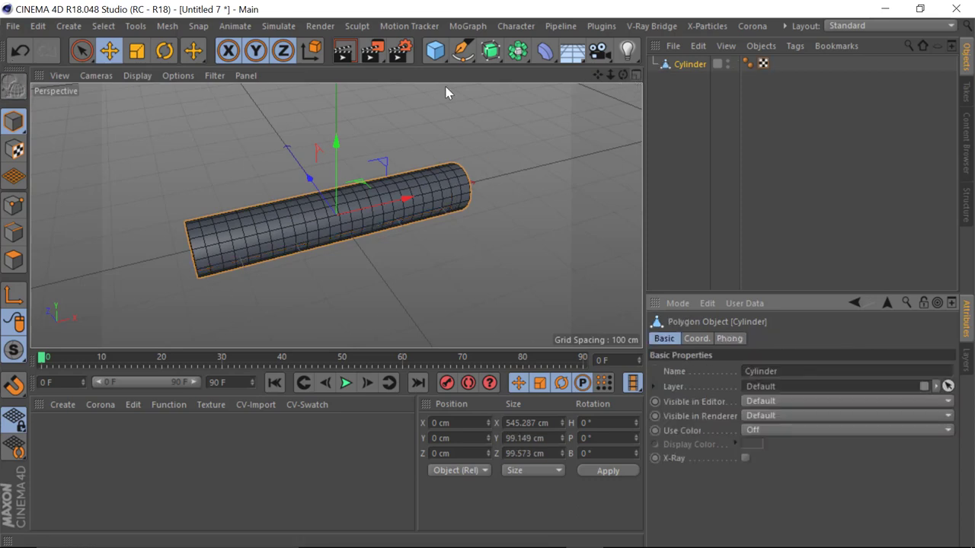
- Switch to Model mode and maximize the Front view
left_click(14, 122)
left_click(635, 74)
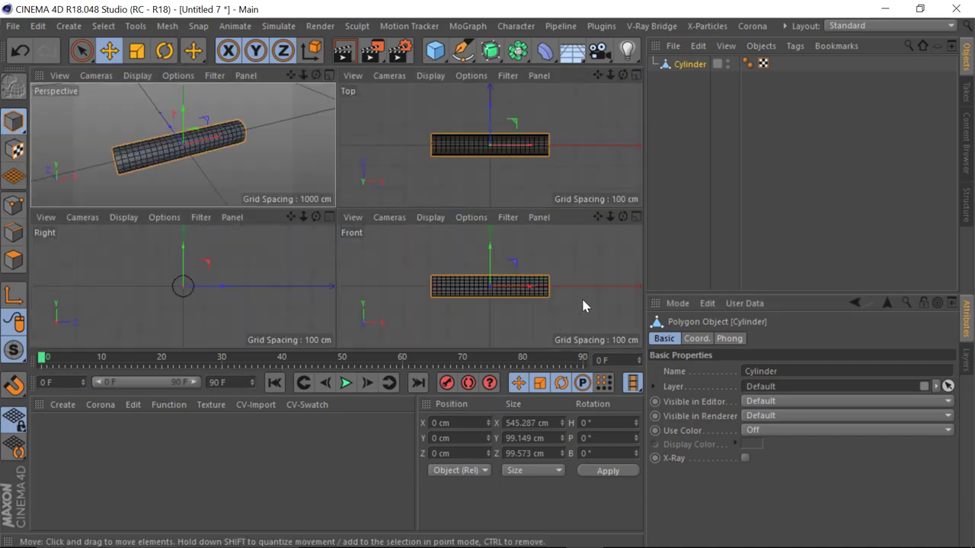
left_click(637, 218)
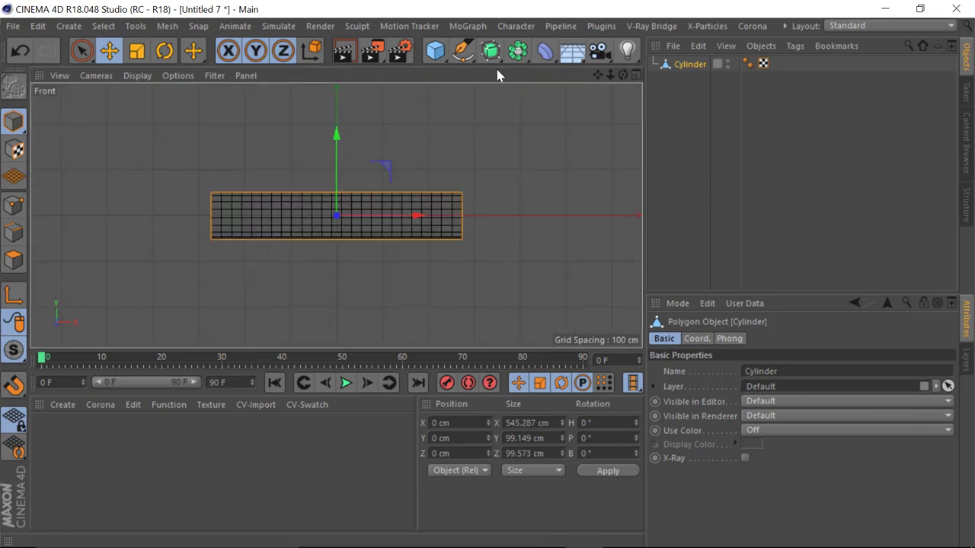
- Draw three joints with the Joint Tool at the cylinder's left end, centre and right end
left_click(515, 27)
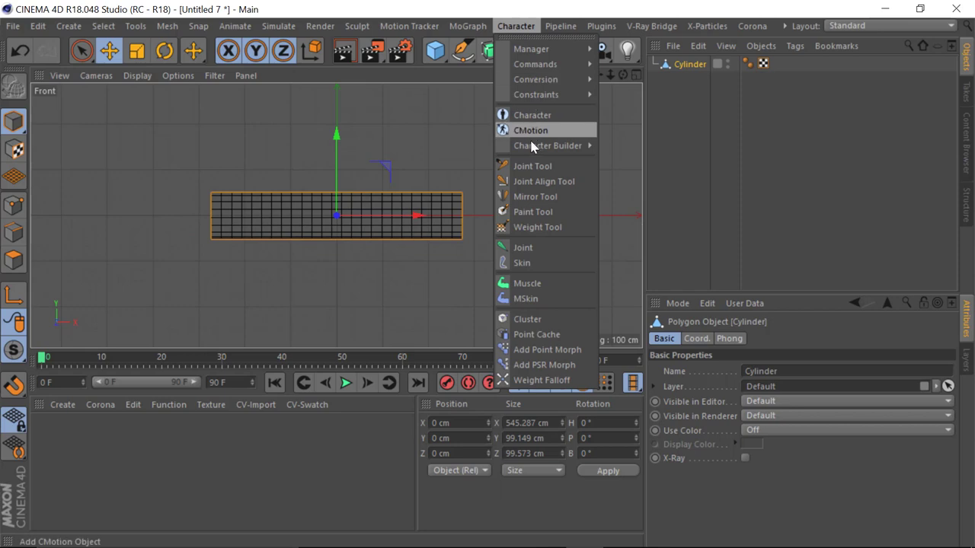
left_click(536, 167)
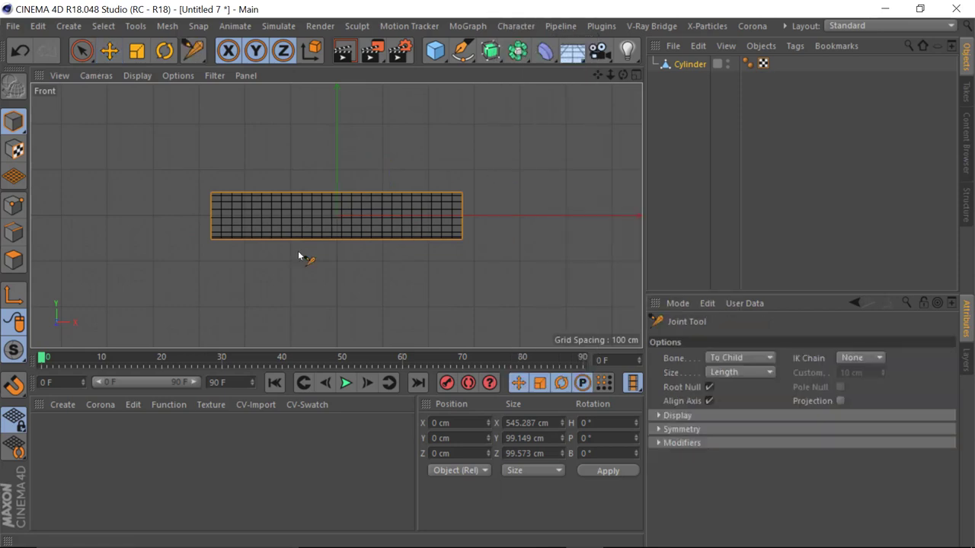
left_click(211, 215, "ctrl")
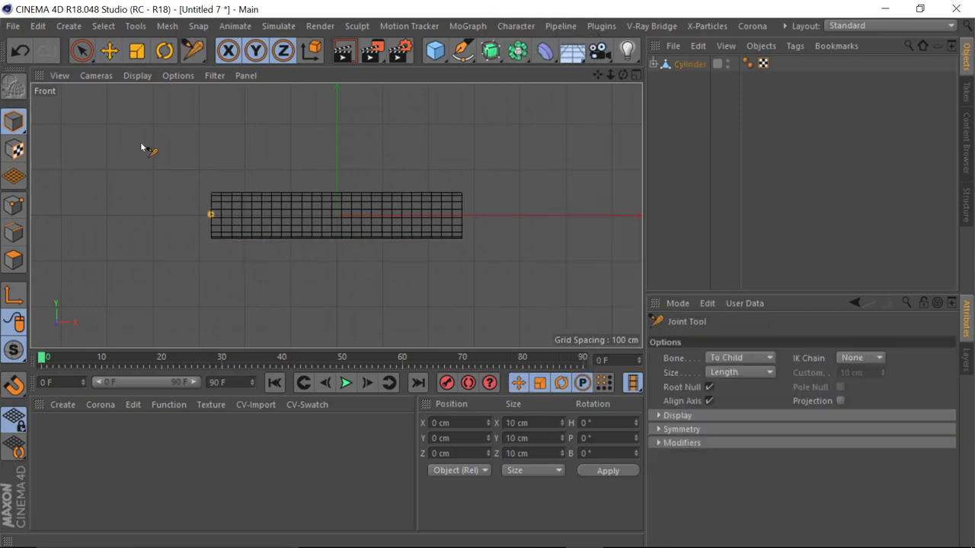
left_click(337, 217, "ctrl")
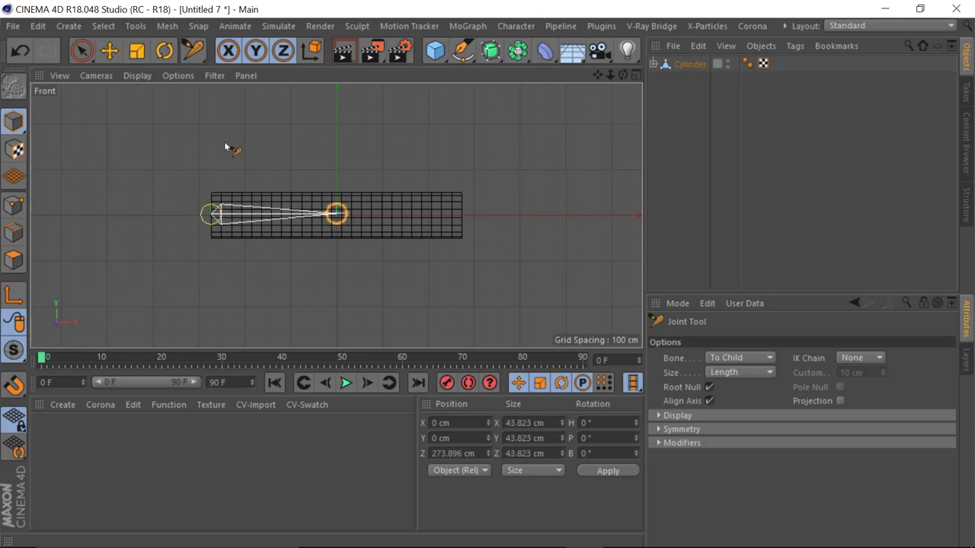
left_click(463, 217, "ctrl")
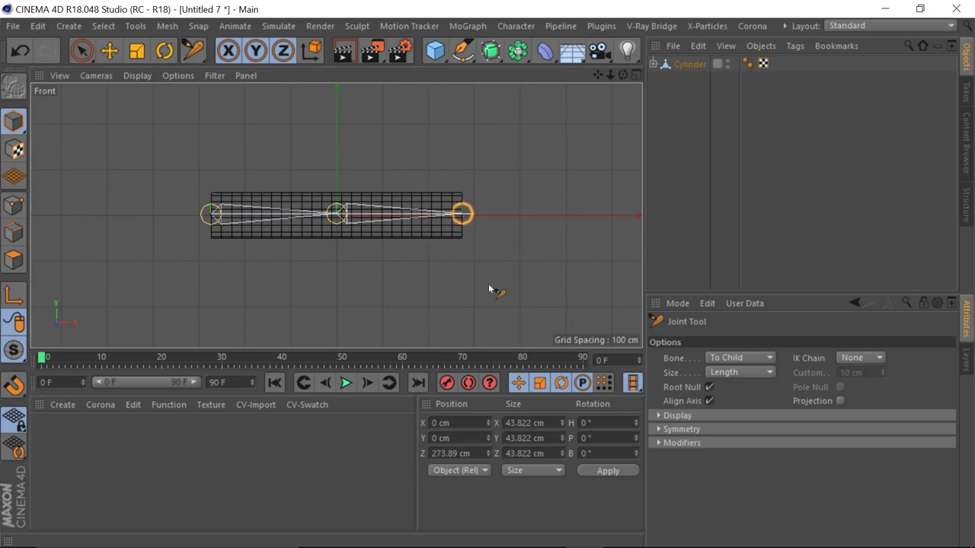
key("space")
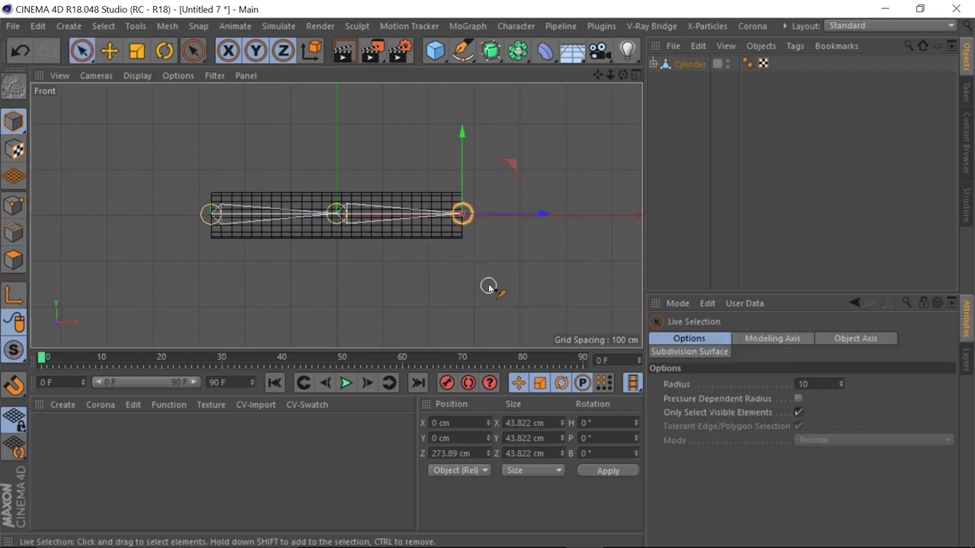
- Move the Root joint hierarchy out of the cylinder and rename the cylinder Arm
left_click(680, 151)
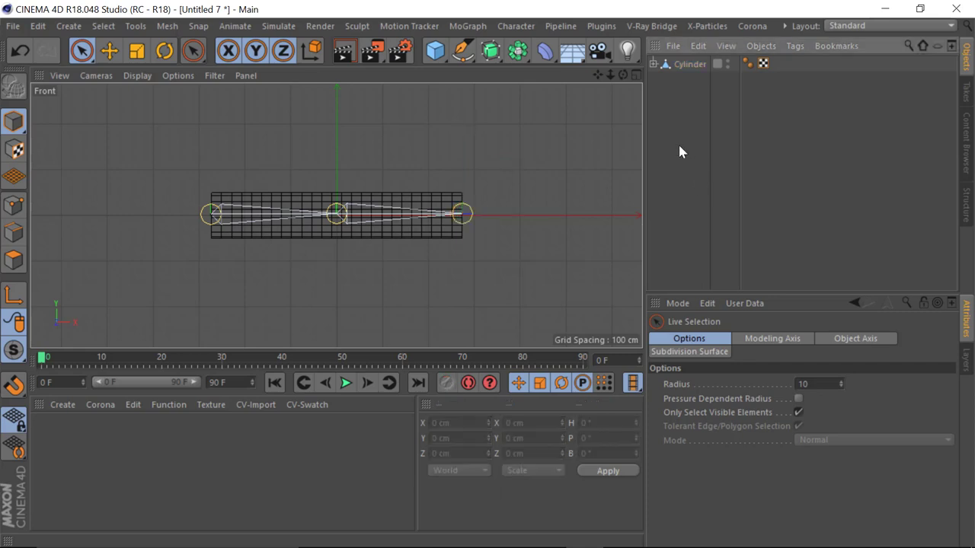
left_click(653, 64)
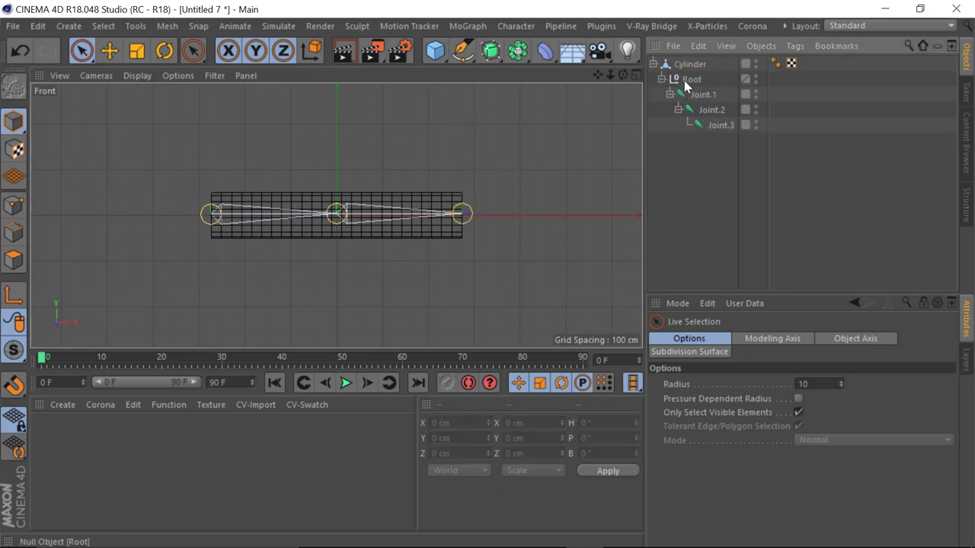
left_click_drag(686, 84, 690, 60)
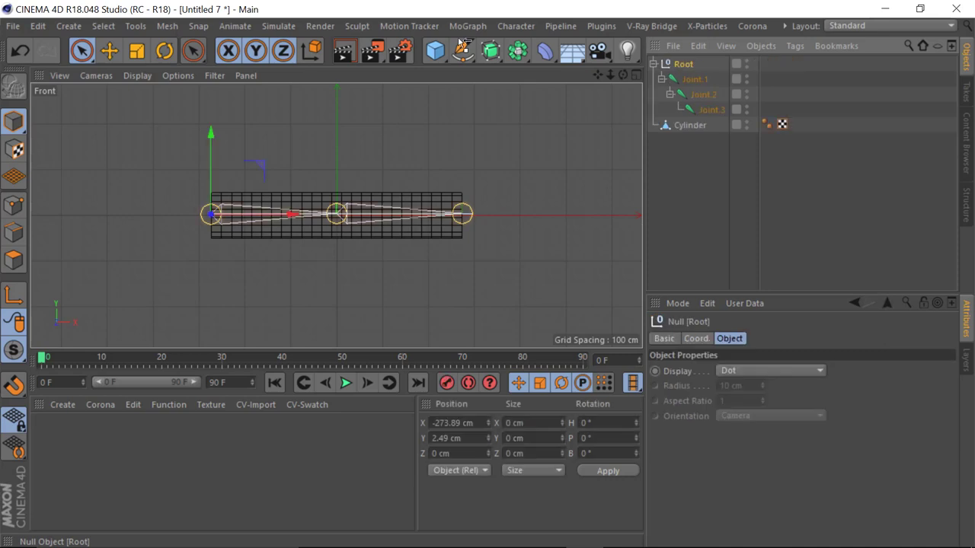
double_click(684, 127)
type("Arm")
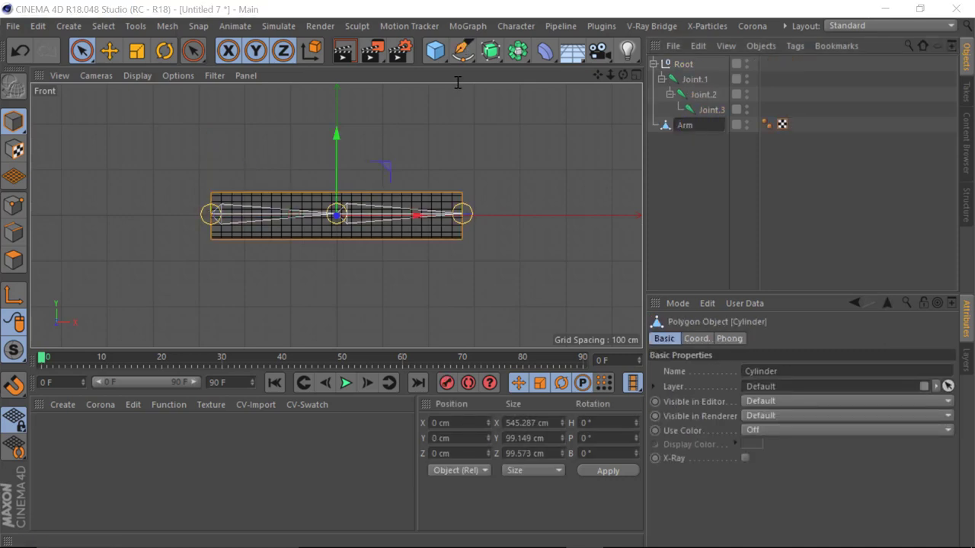
key("Return")
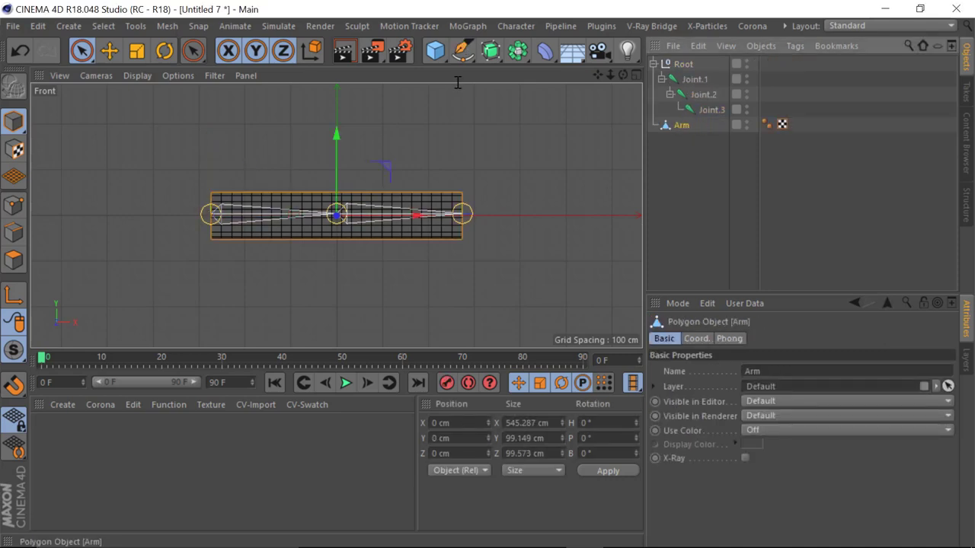
- Rename Joint.1 to Bicep and Joint.2 to Forarm
left_click(694, 84)
double_click(695, 79)
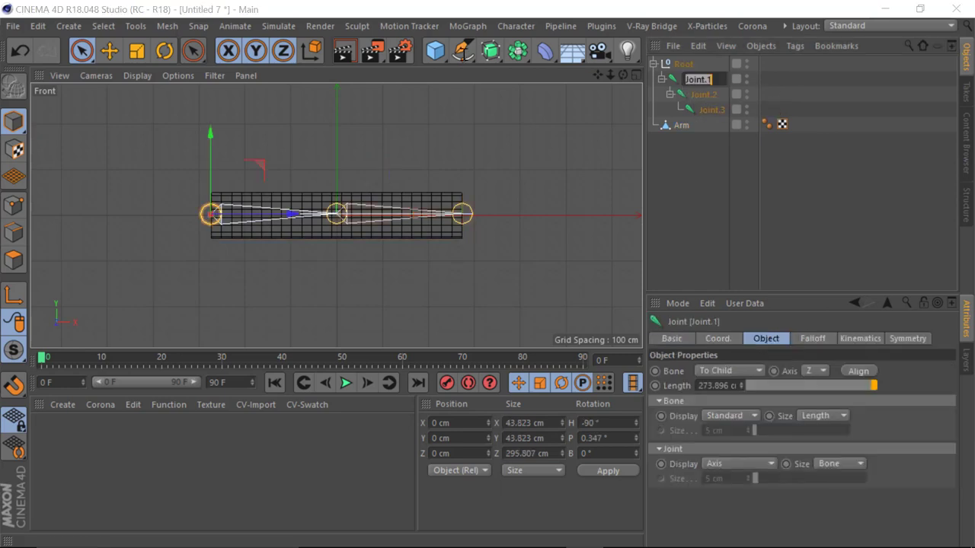
type("Bicep")
key("Return")
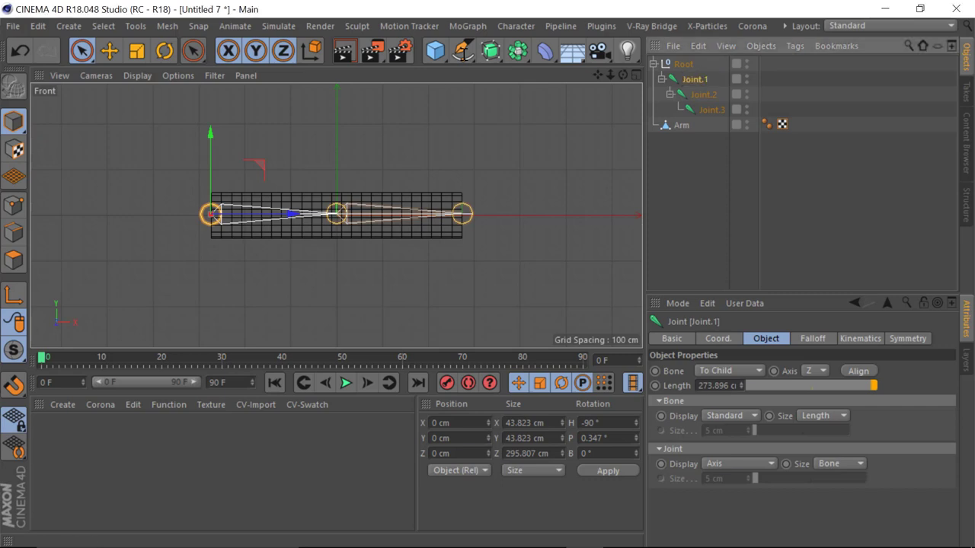
key("Down")
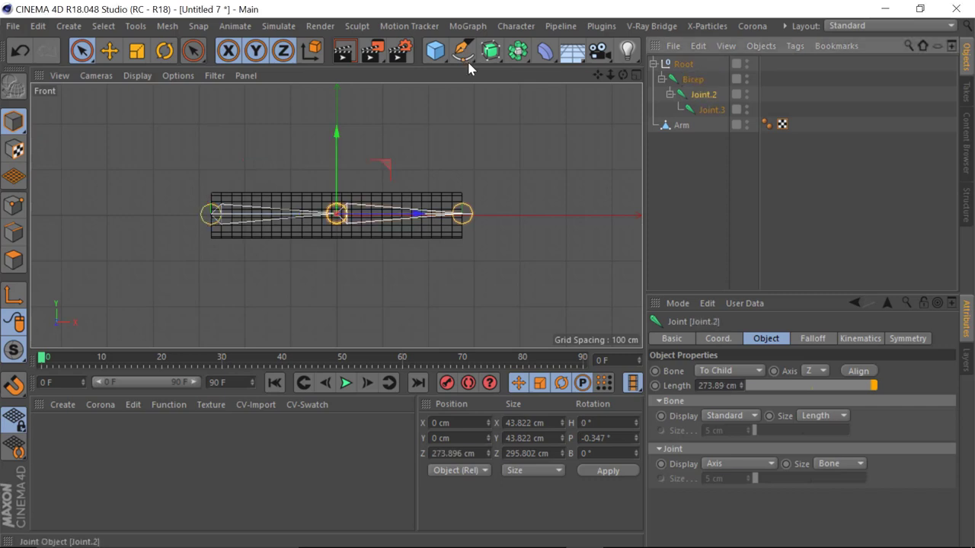
key("Return")
type("Forarm")
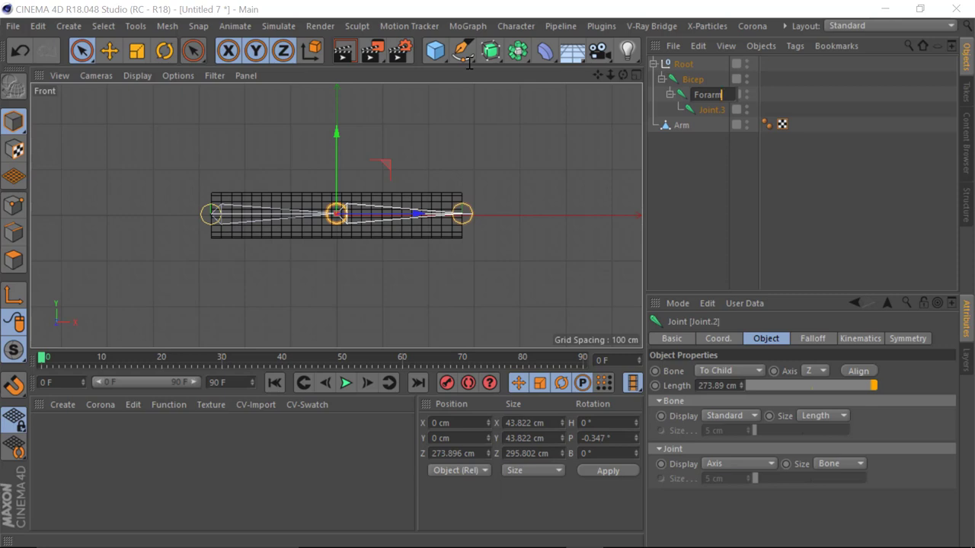
key("Return")
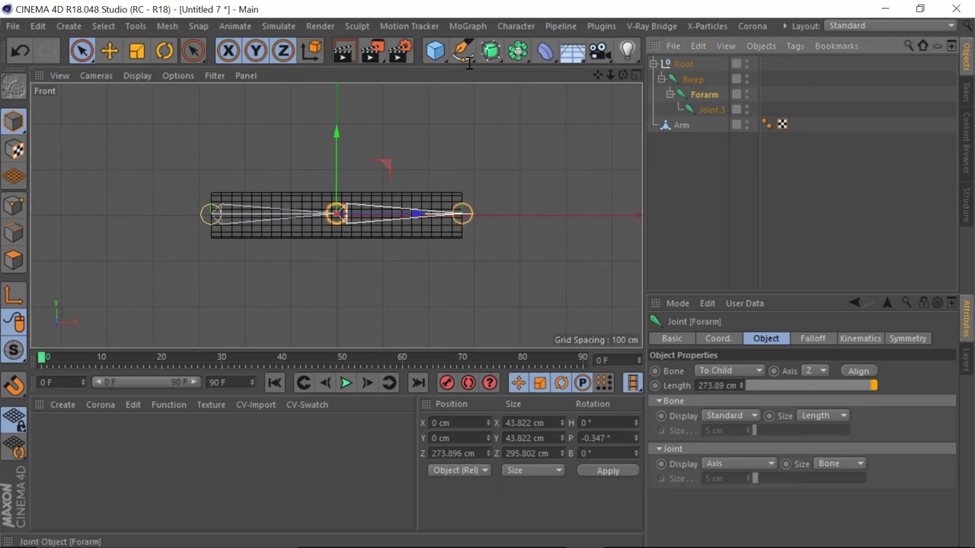
- Confirm the Forarm name, rename Joint.3 to Endjoint, and deselect everything
double_click(701, 94)
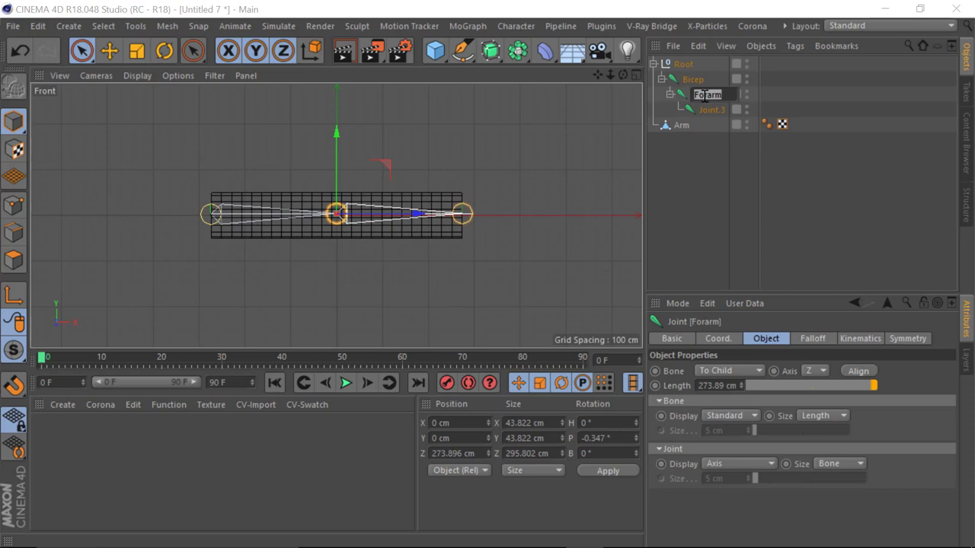
left_click(707, 95)
key("Return")
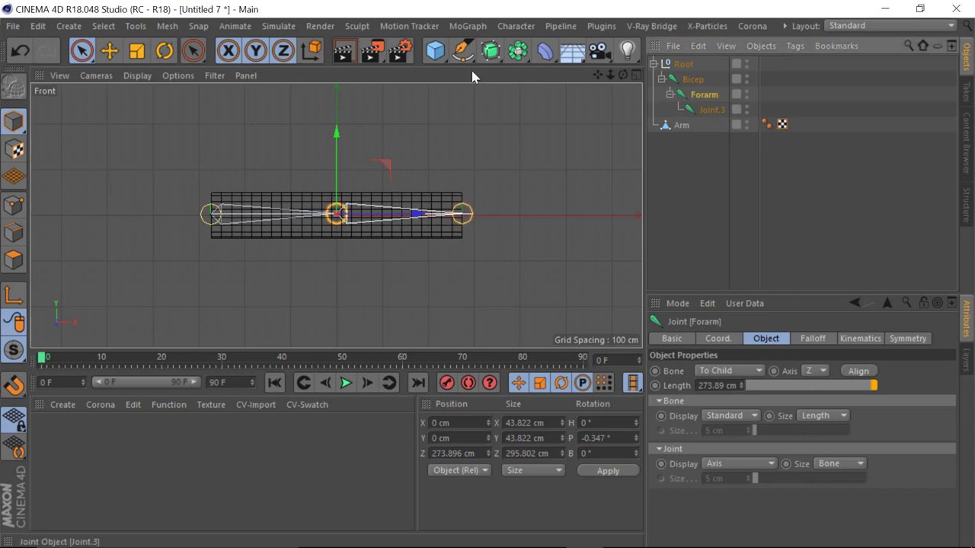
key("Tab")
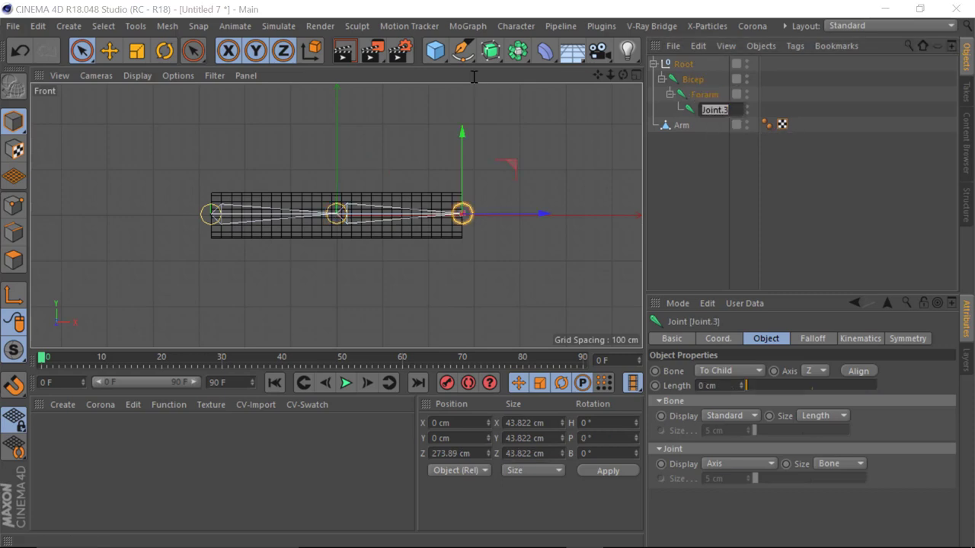
type("Endjo")
key("Return")
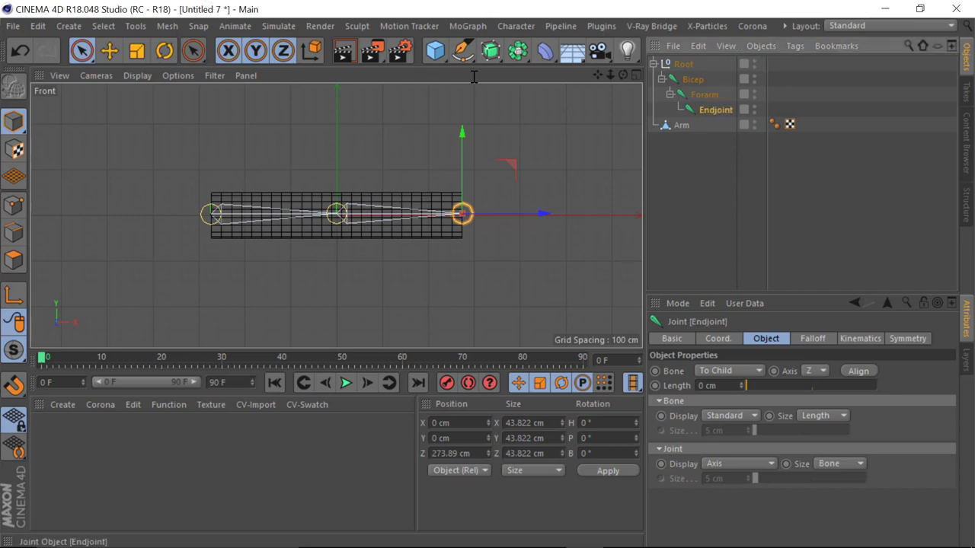
left_click(714, 189)
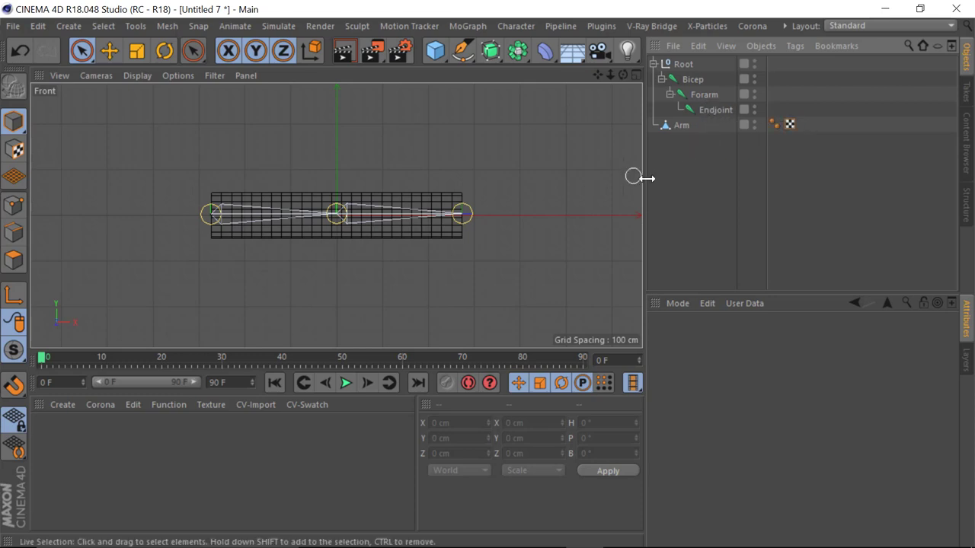
- Select Arm with Bicep, Forarm and Endjoint, then apply Character > Commands > Bind
left_click(679, 126)
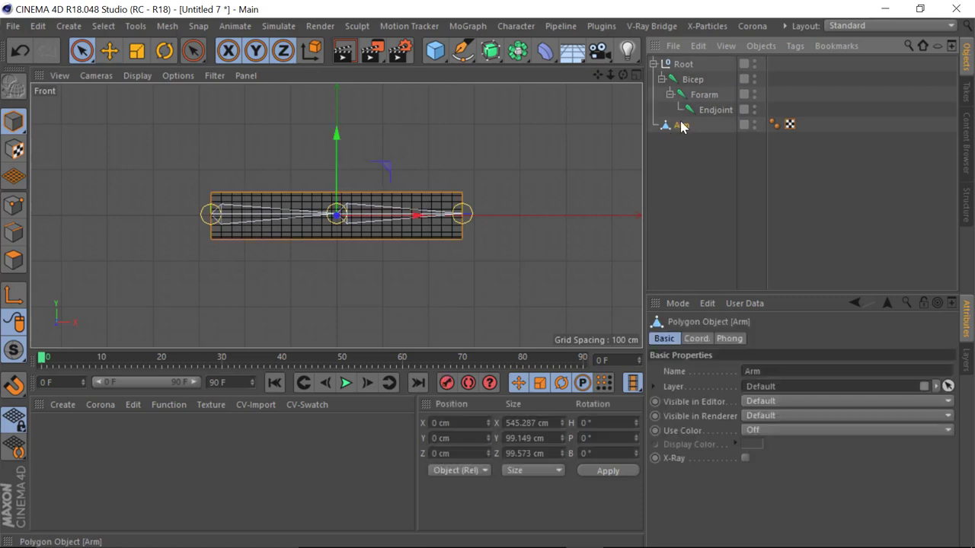
left_click(681, 65, "ctrl")
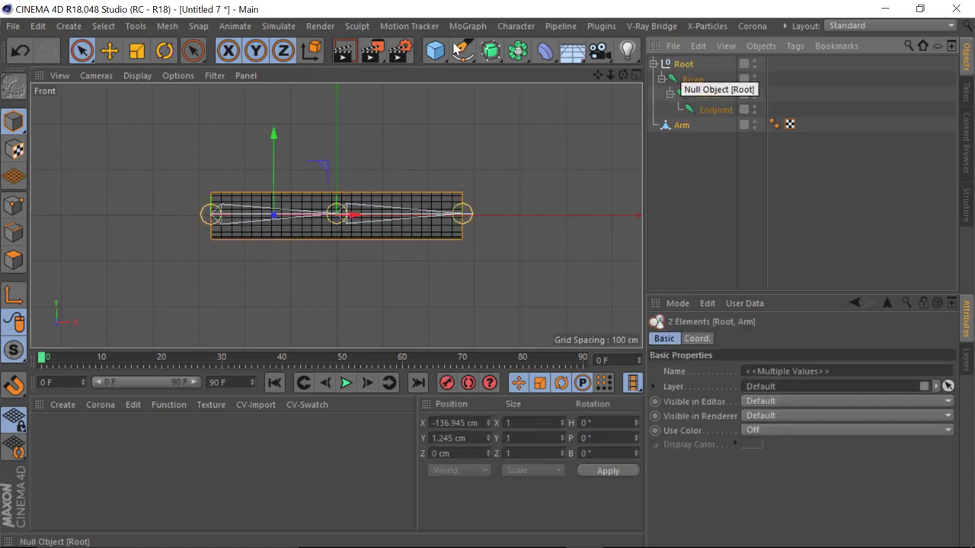
left_click(458, 122)
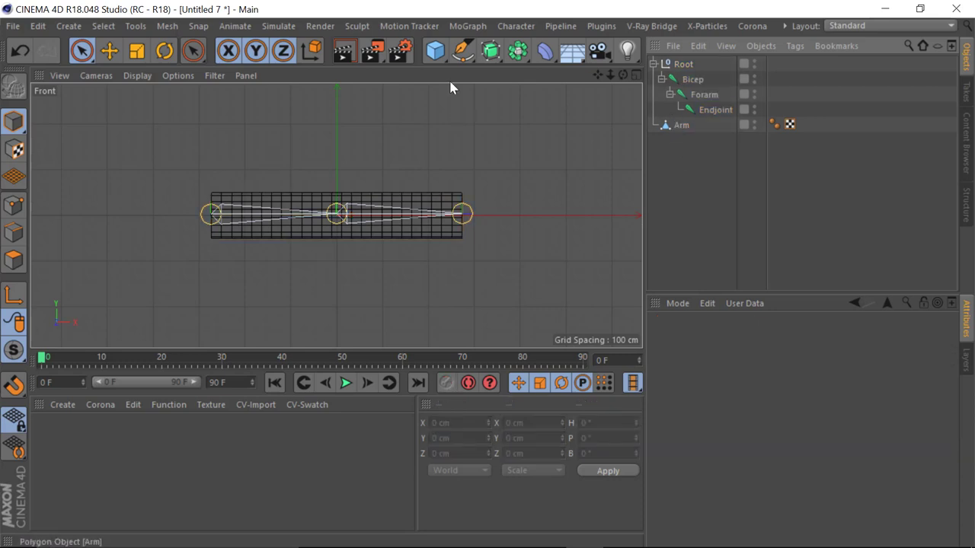
left_click(680, 125)
left_click(693, 80, "ctrl")
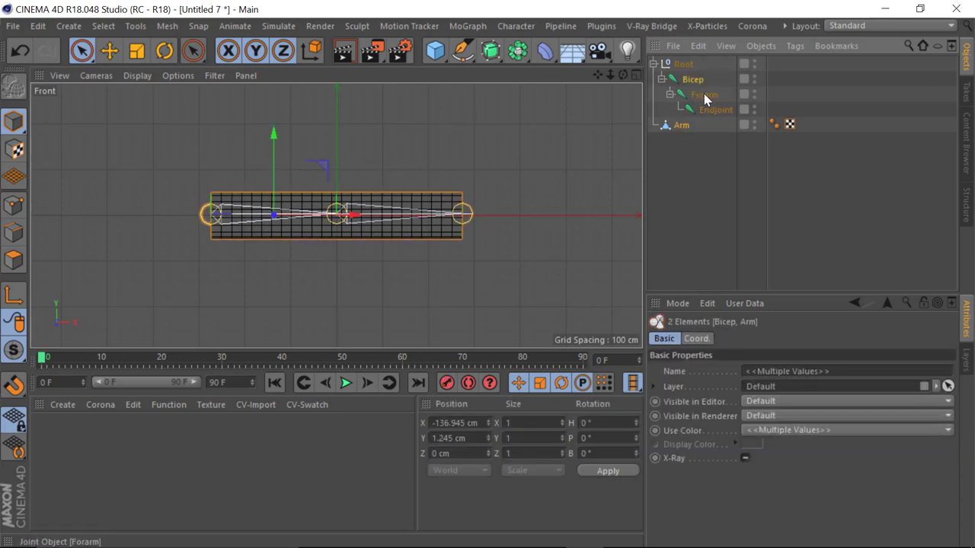
left_click(704, 96, "ctrl")
left_click(716, 111, "ctrl")
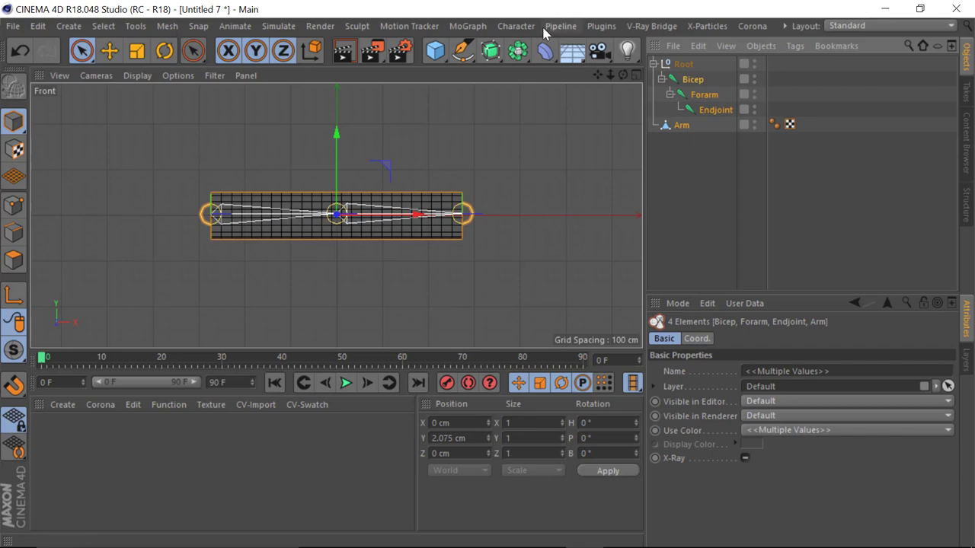
left_click(516, 26)
mouse_move(541, 65)
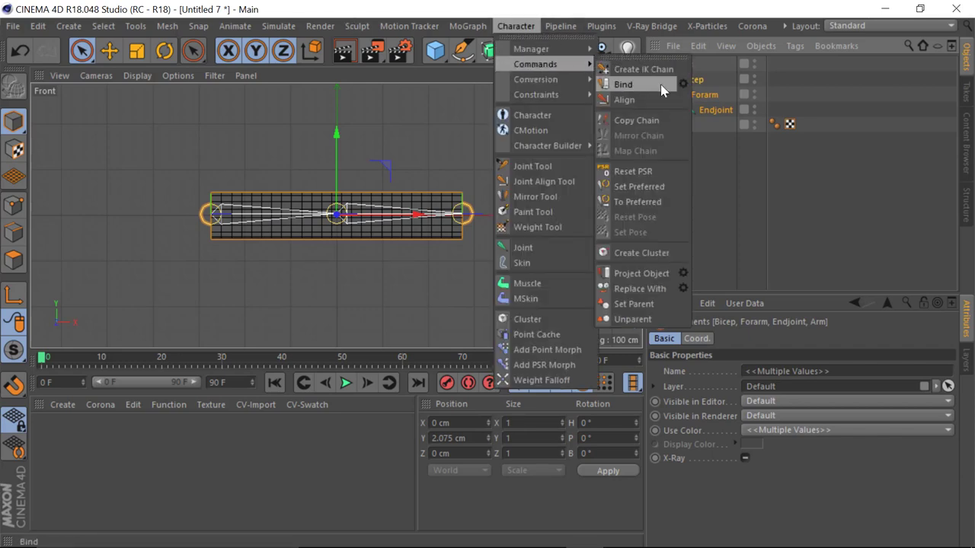
left_click(623, 85)
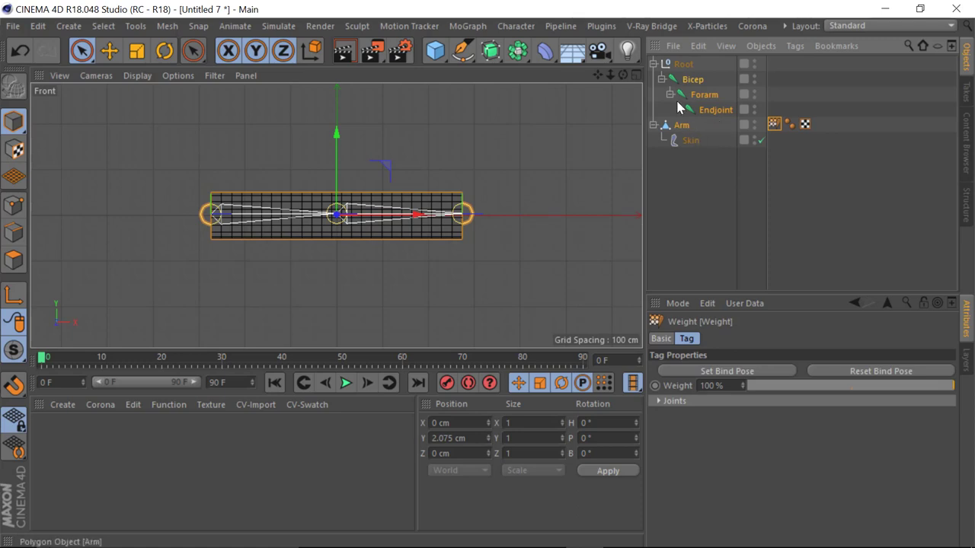
- Rename the Root null to JCM
left_click(686, 65)
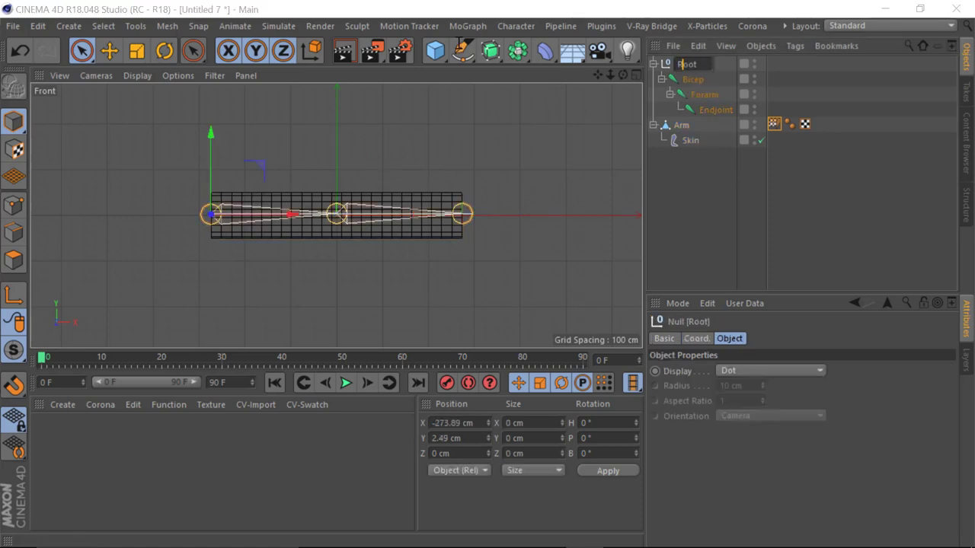
double_click(700, 65)
type("JCM")
key("Return")
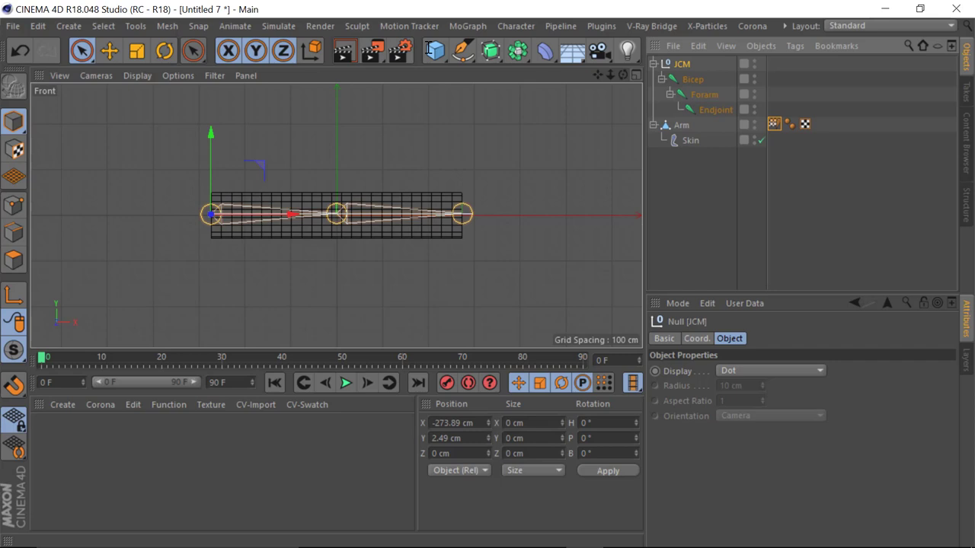
- Collapse the JCM and Arm hierarchies and select both JCM and Arm
left_click(652, 65)
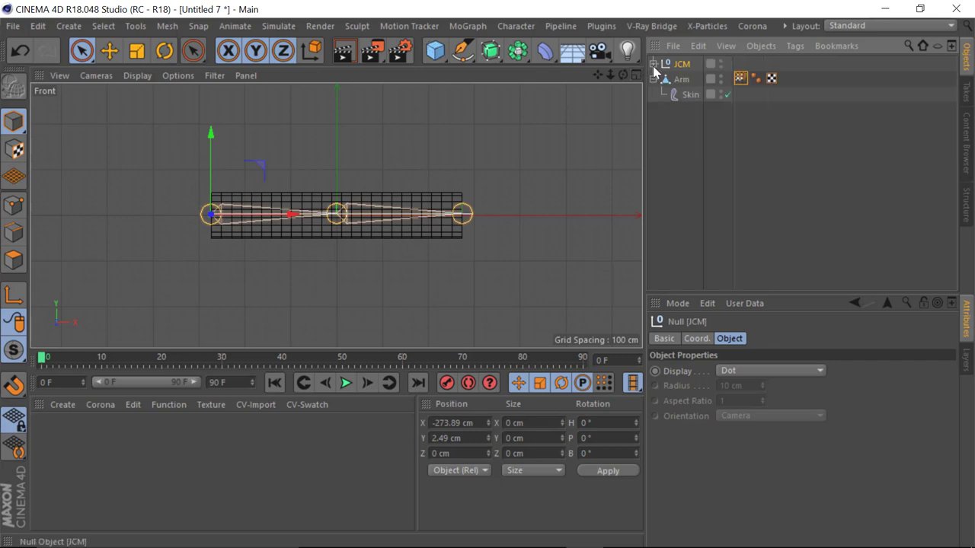
left_click(653, 79)
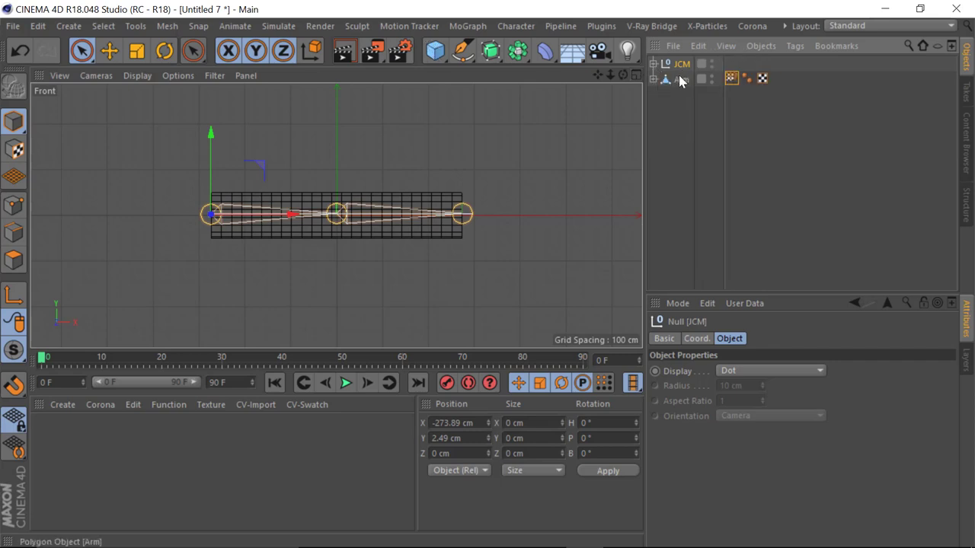
left_click(680, 79)
left_click(680, 64, "ctrl")
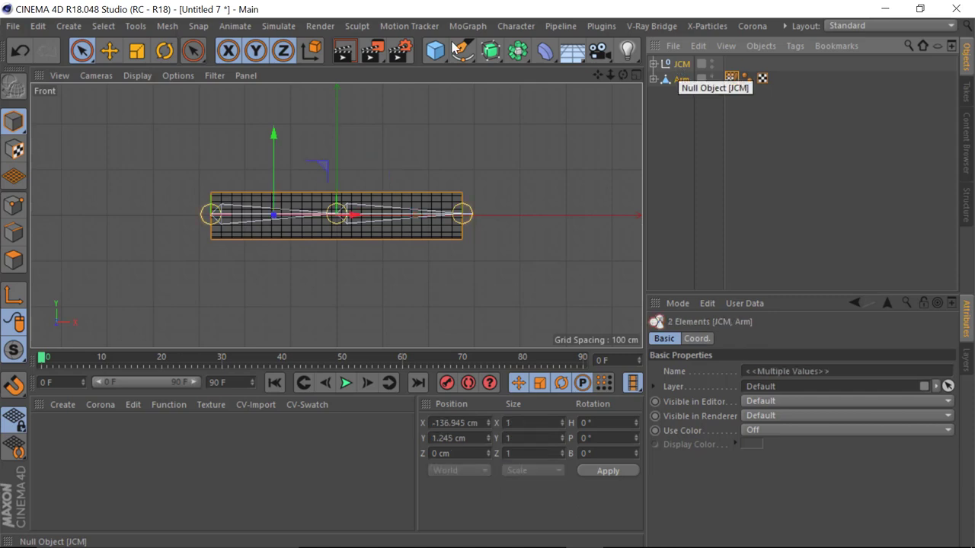
left_click(680, 64)
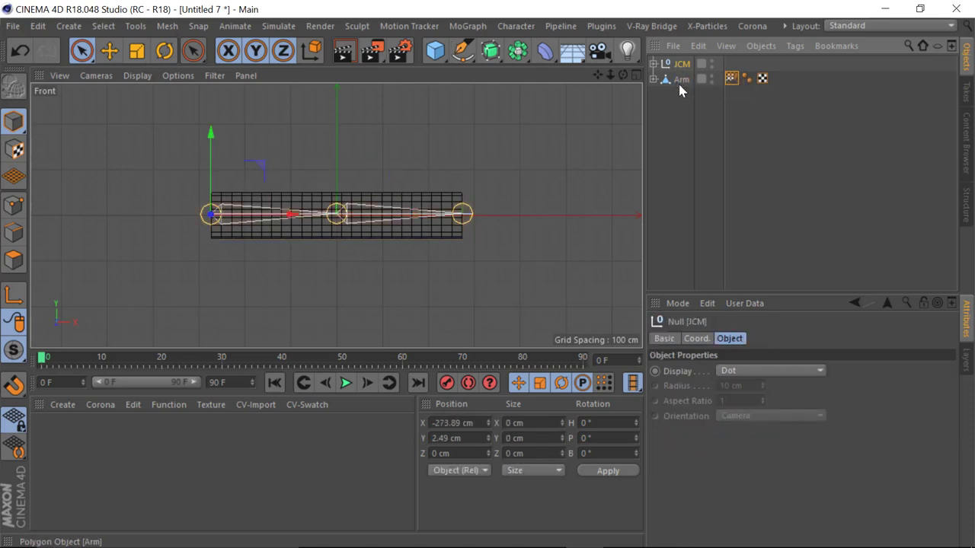
left_click(681, 79, "ctrl")
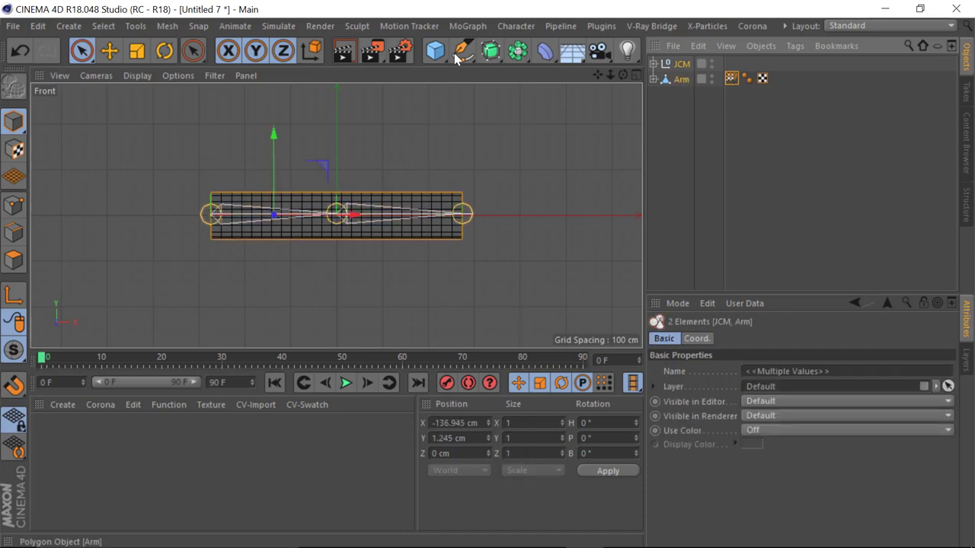
key("ctrl+c")
key("ctrl+v")
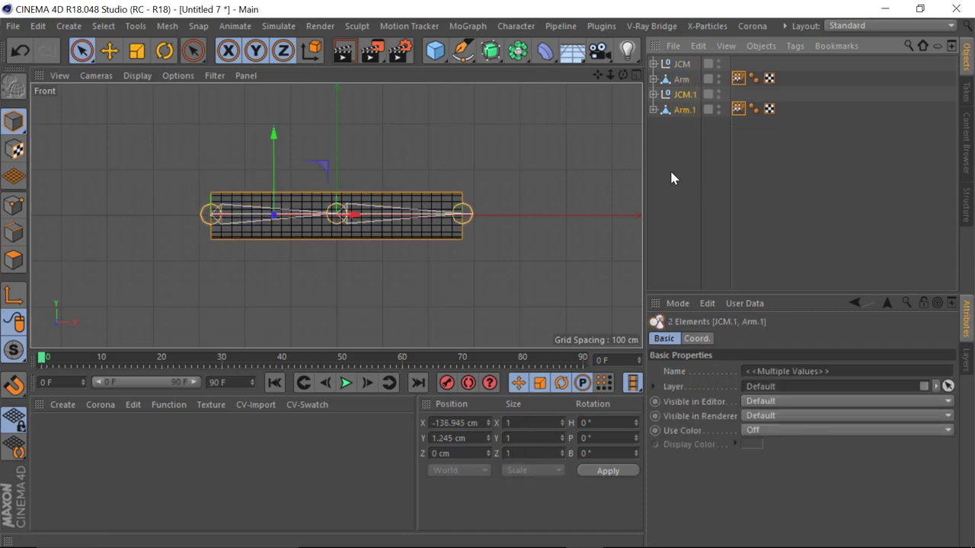
left_click(686, 96)
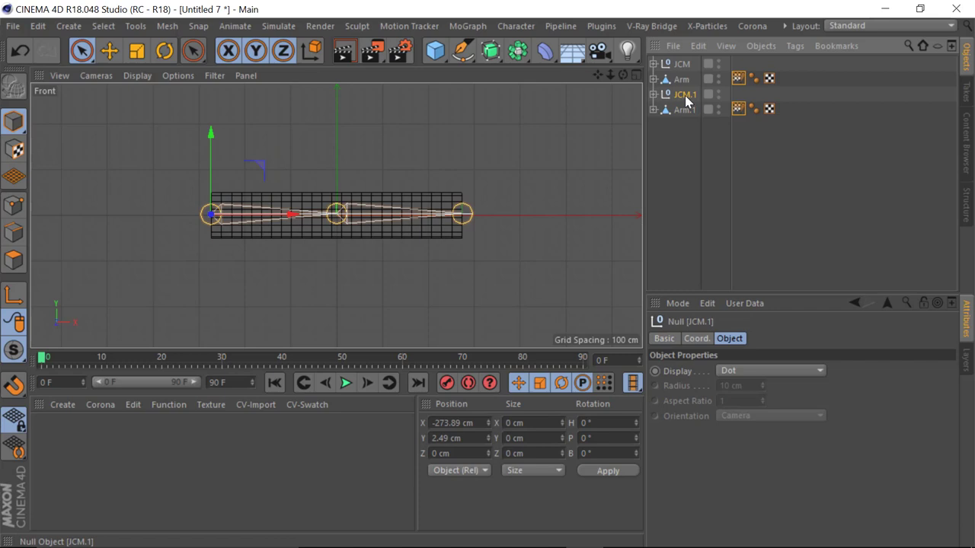
double_click(685, 95)
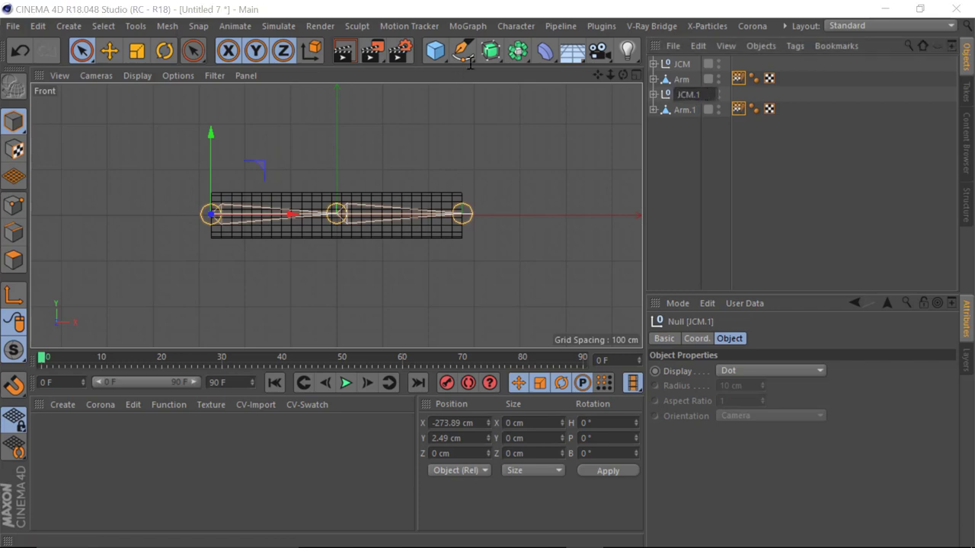
key("BackSpace")
key("BackSpace")
key("BackSpace")
type("pcm")
key("BackSpace")
key("BackSpace")
key("BackSpace")
type("PCM")
key("Return")
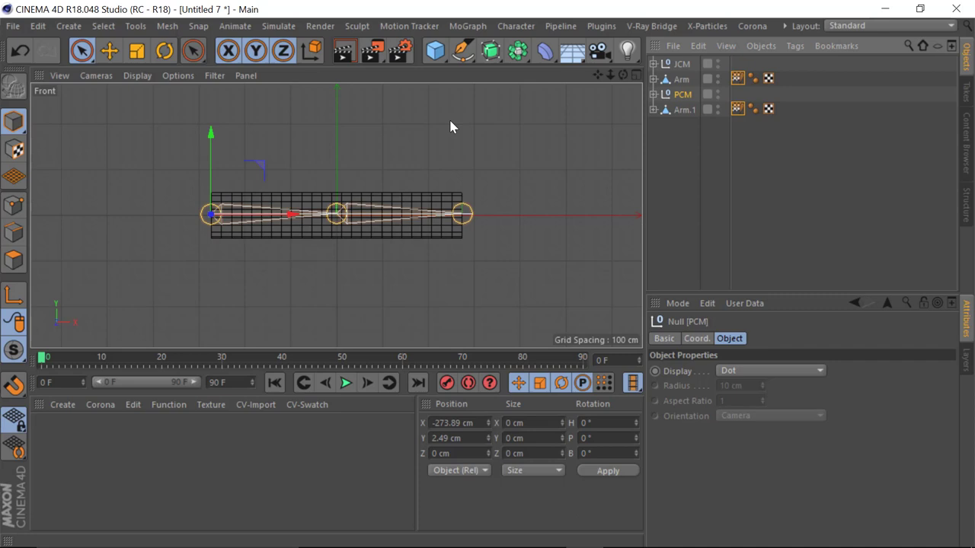
left_click(685, 110, "ctrl")
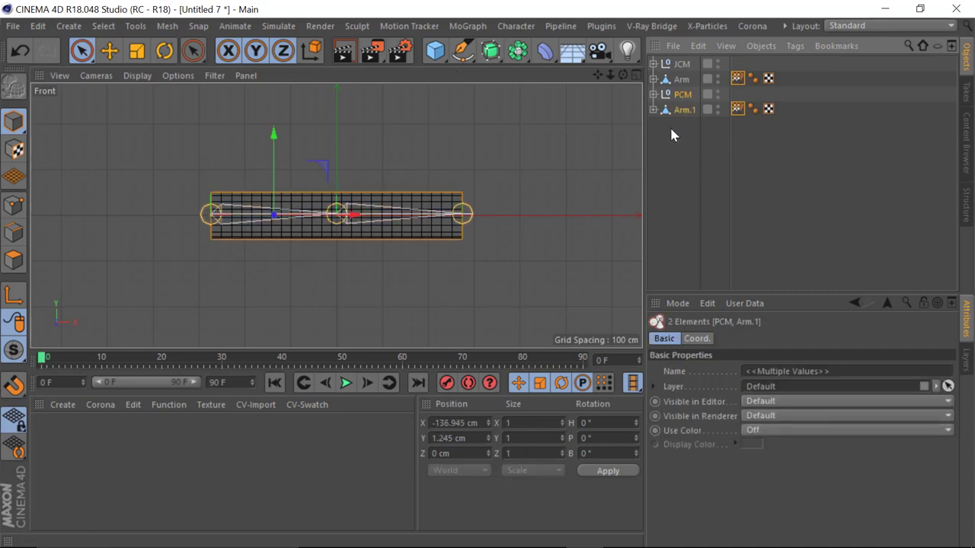
left_click(447, 86)
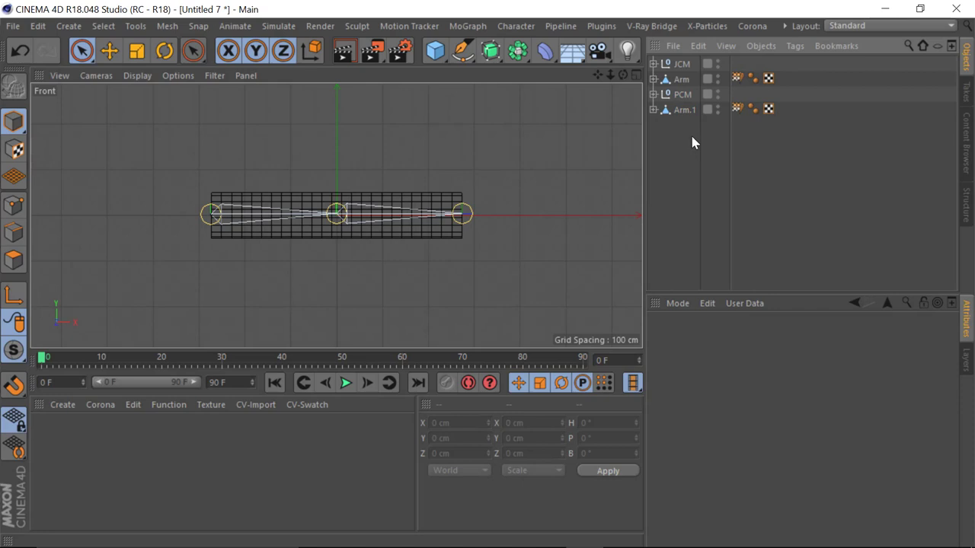
- Select the JCM null and the Arm mesh together
left_click(681, 80)
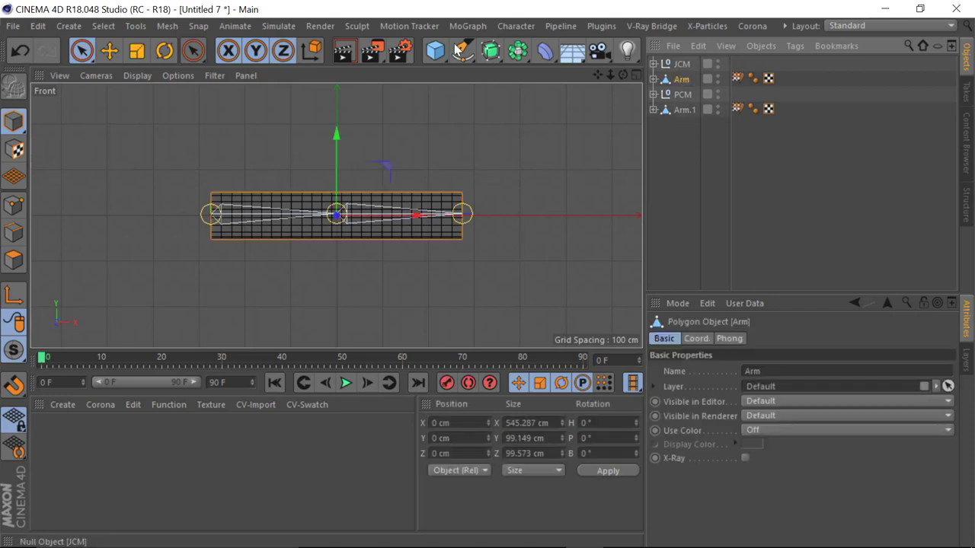
left_click(681, 64, "ctrl")
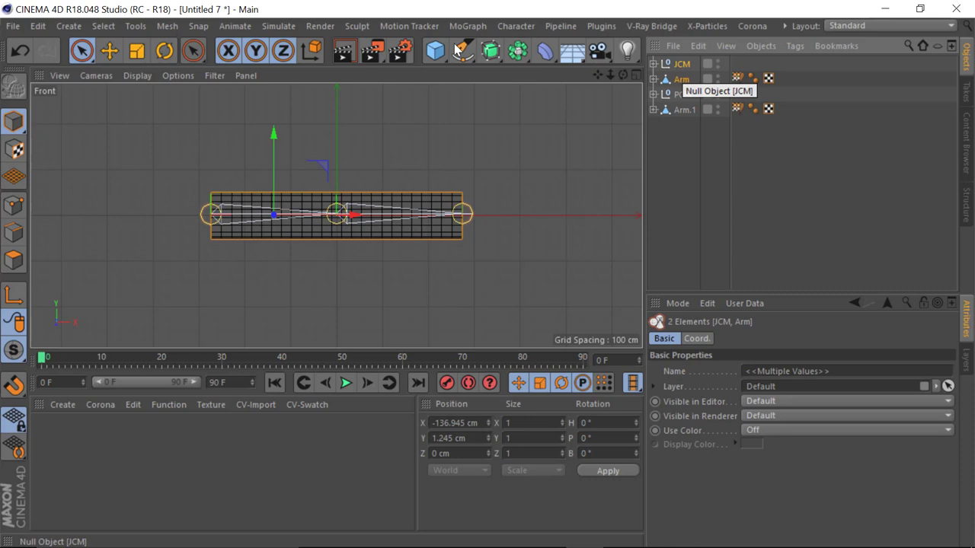
left_click(681, 80, "ctrl")
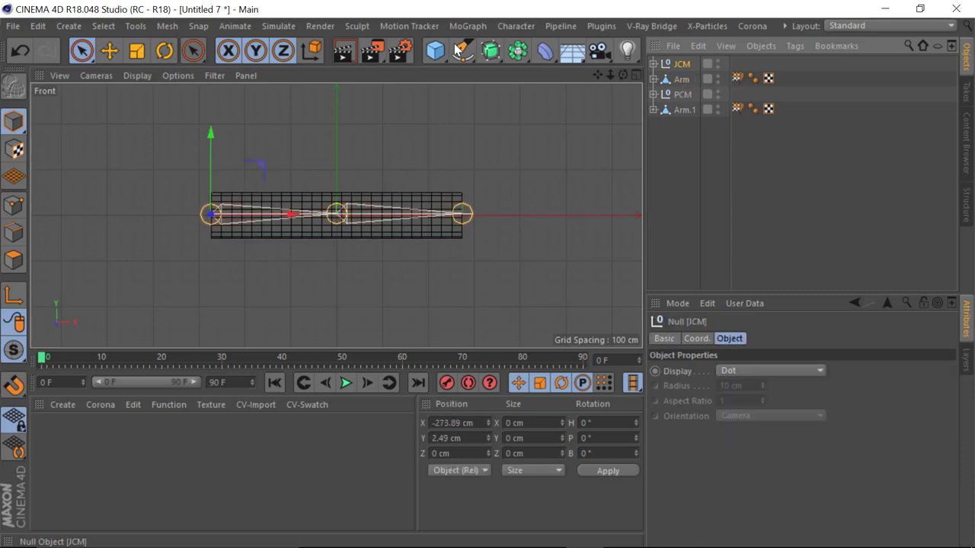
left_click(679, 81, "ctrl")
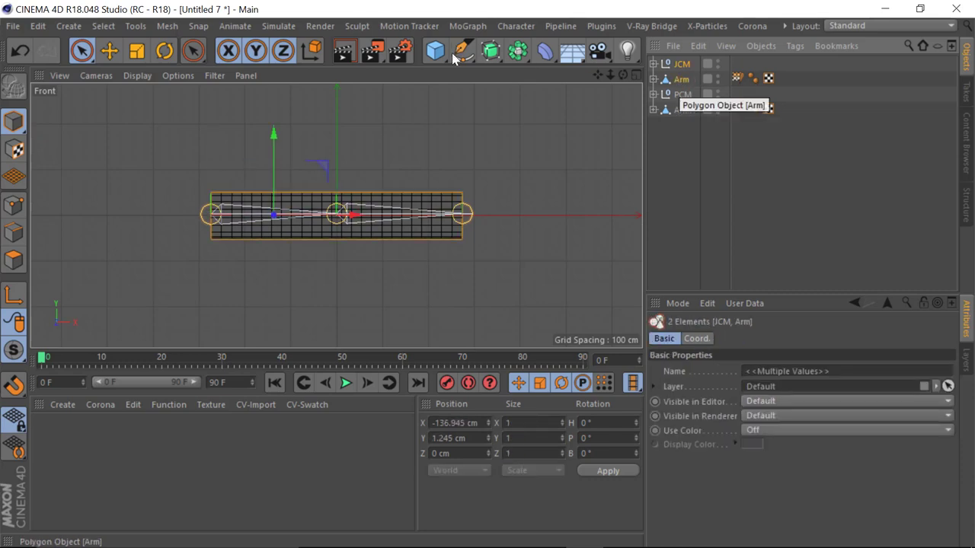
left_click(680, 66)
left_click(683, 80, "ctrl")
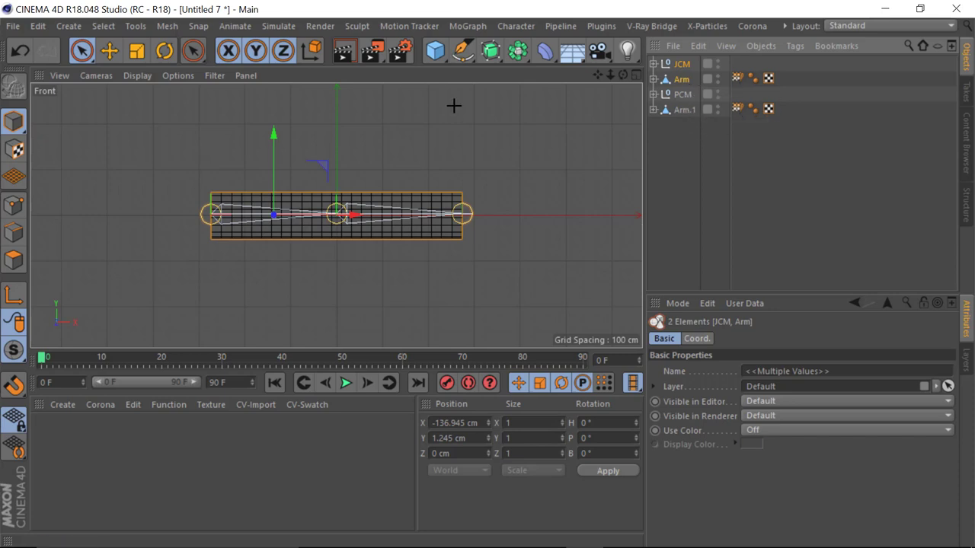
left_click(682, 80)
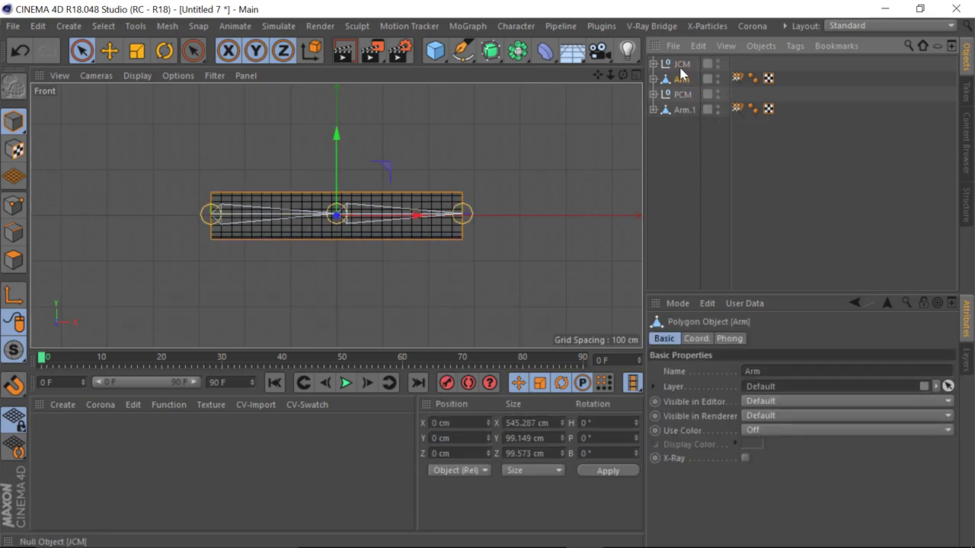
left_click(682, 66, "ctrl")
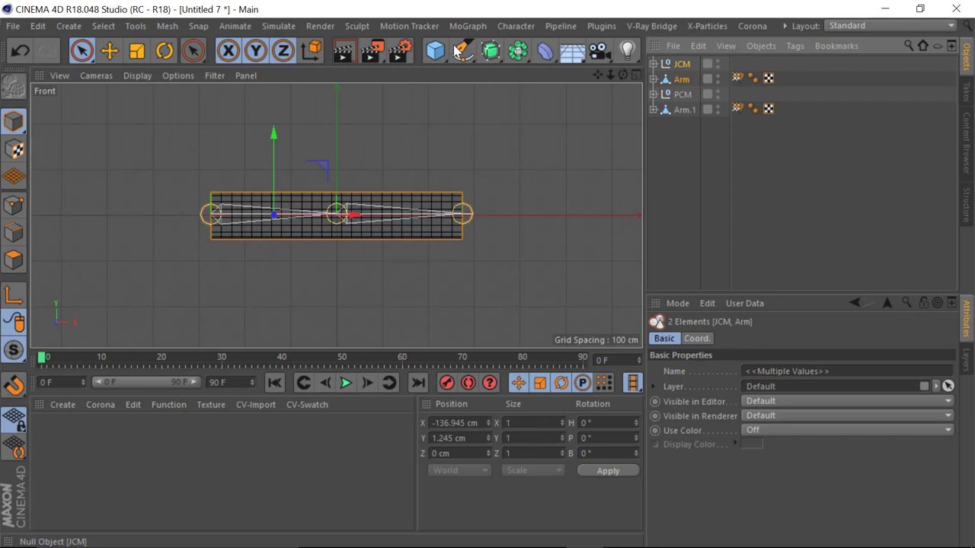
- Group them under a new null with Alt+G and name it JCM
key("alt+g")
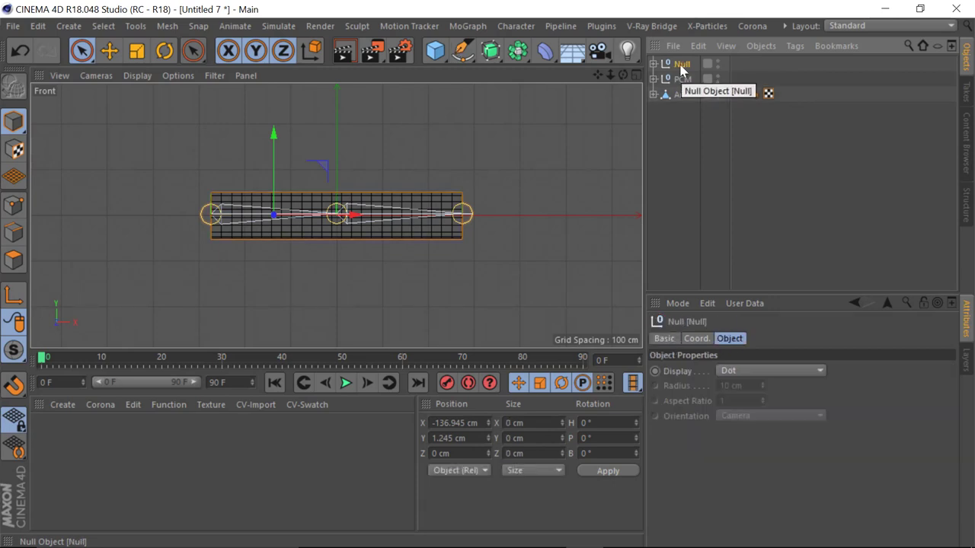
key("F2")
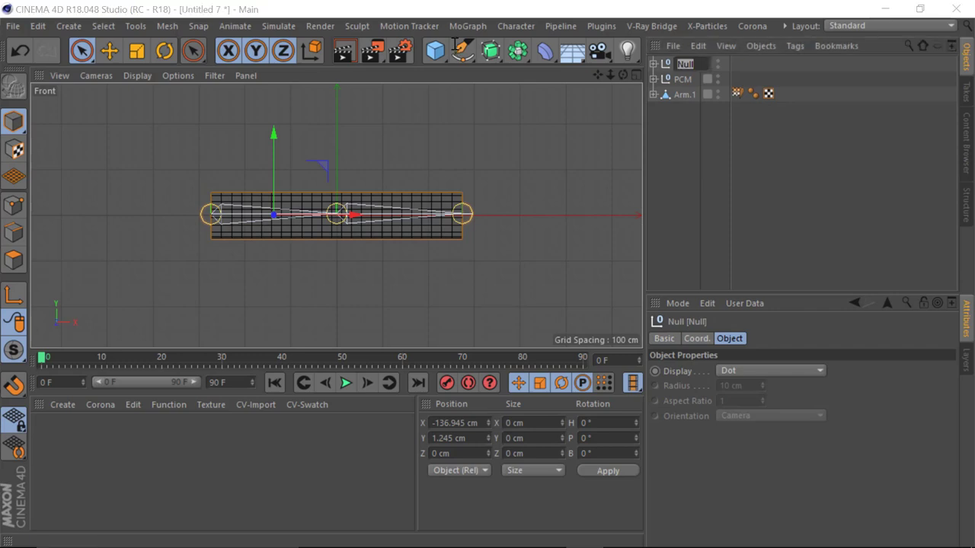
type("JCM")
key("Return")
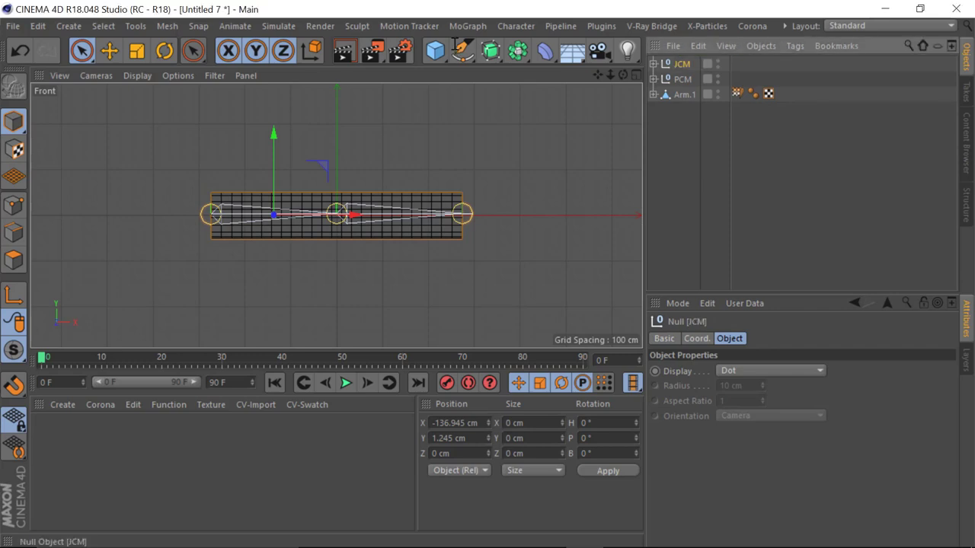
- Group PCM and Arm.1 under a new null with Alt+G and name it pCM
left_click(682, 79)
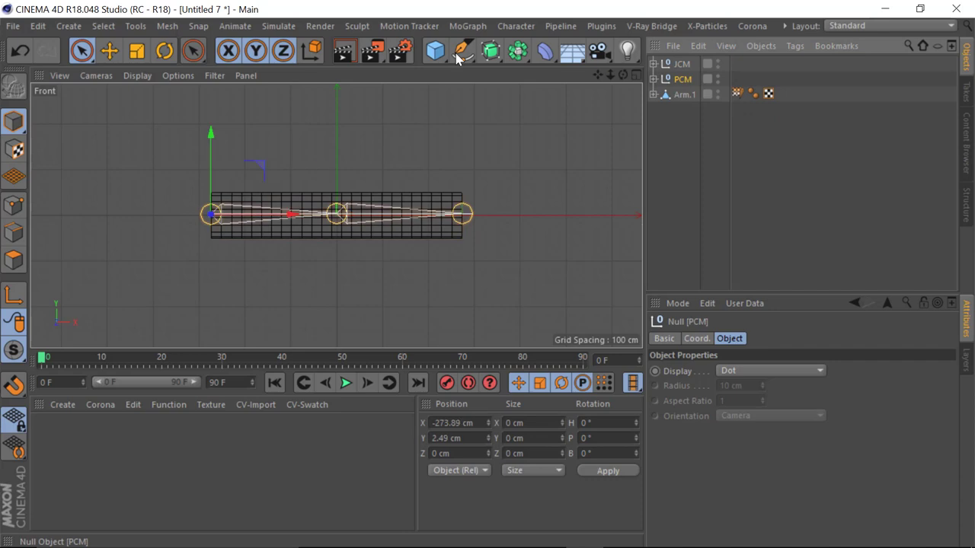
left_click(684, 94, "ctrl")
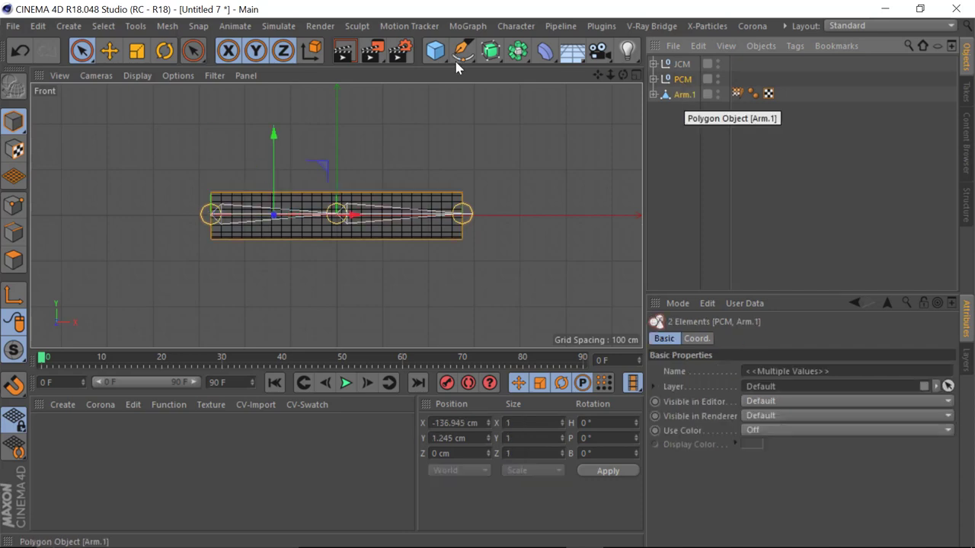
key("alt+g")
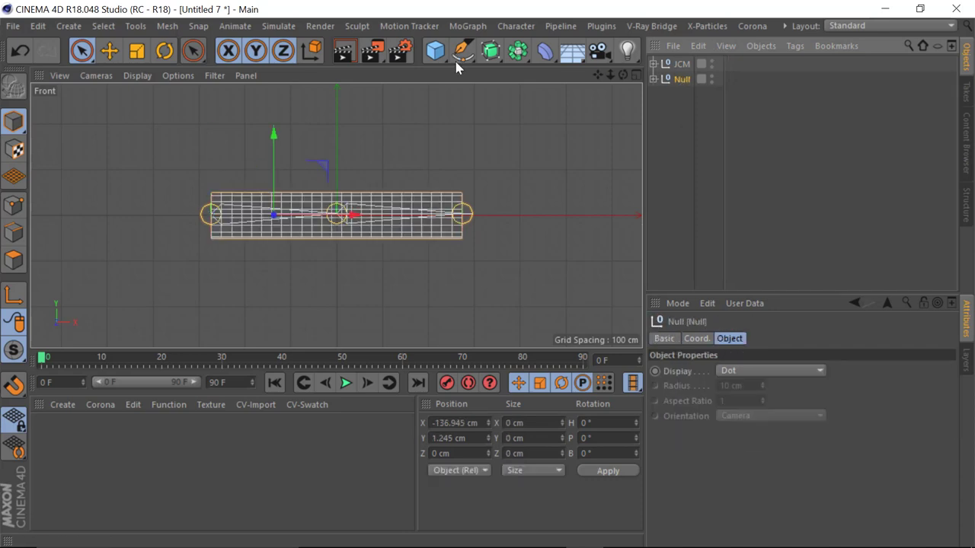
double_click(684, 79)
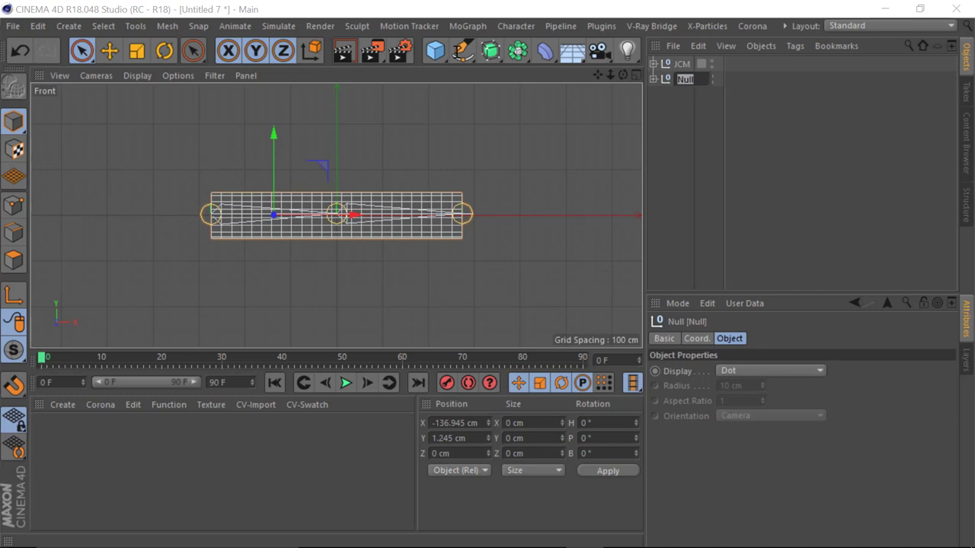
type("p")
type("CM")
key("Return")
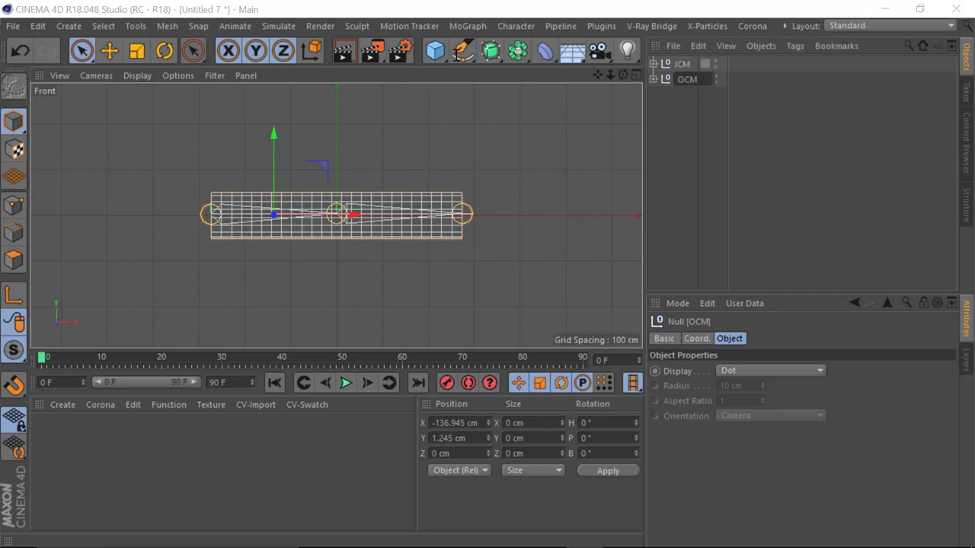
- Correct the group name's first letter so it reads PCM
key("BackSpace")
type("p")
key("BackSpace")
type("P")
key("Return")
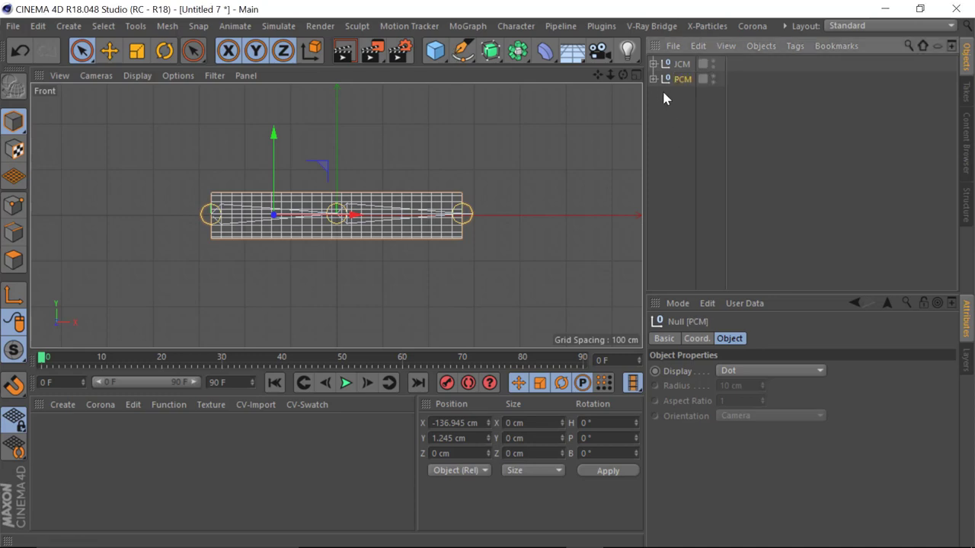
- Hide PCM in the editor, expand JCM, select the Forarm joint and pick the Rotate tool
left_click(713, 78)
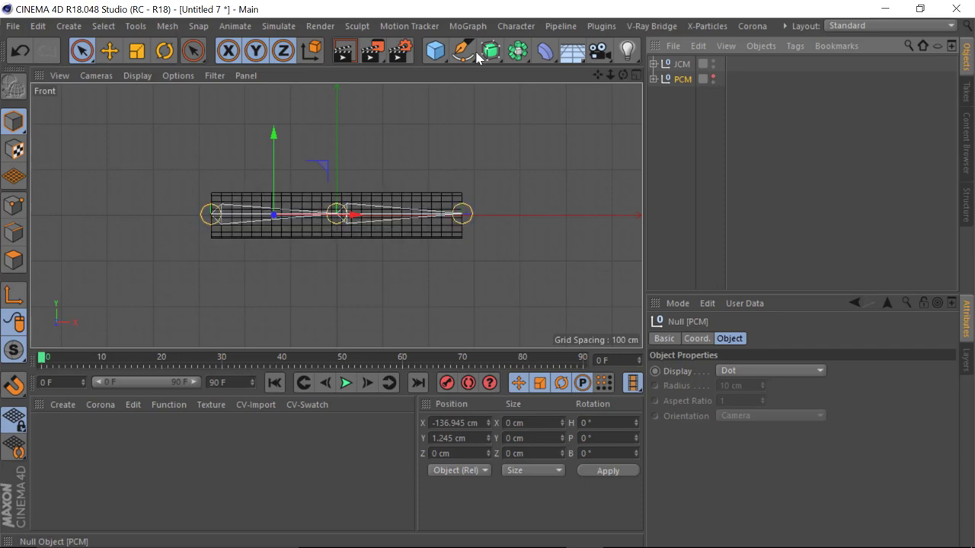
left_click(680, 66)
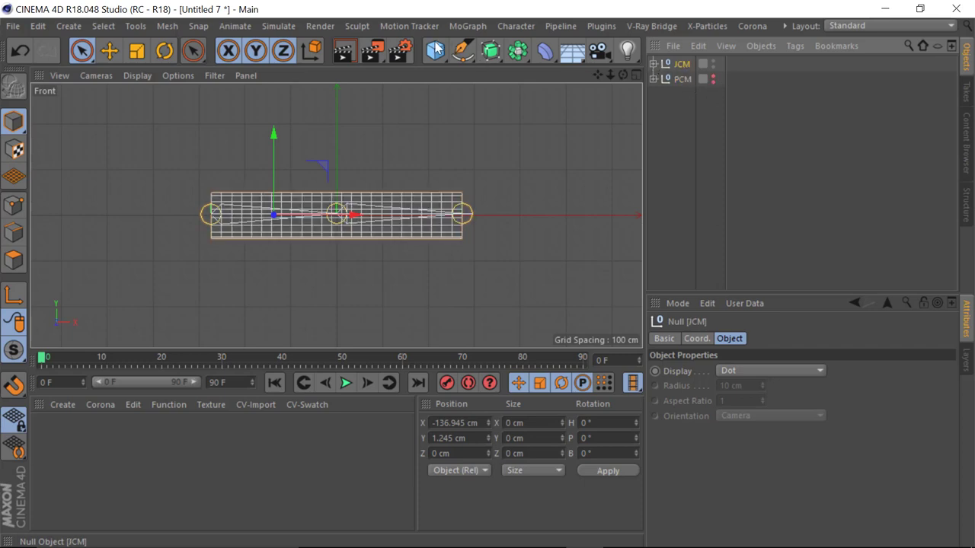
left_click(652, 63)
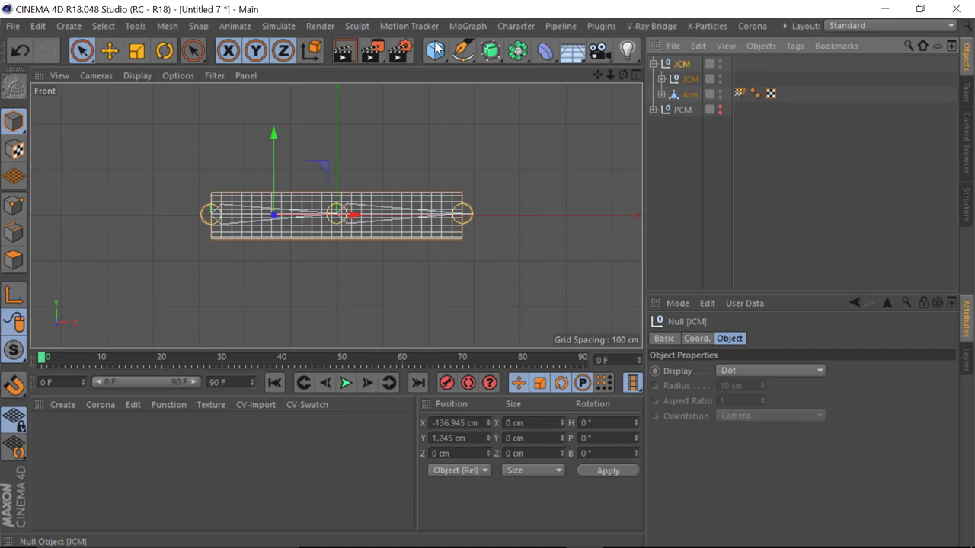
left_click(661, 80)
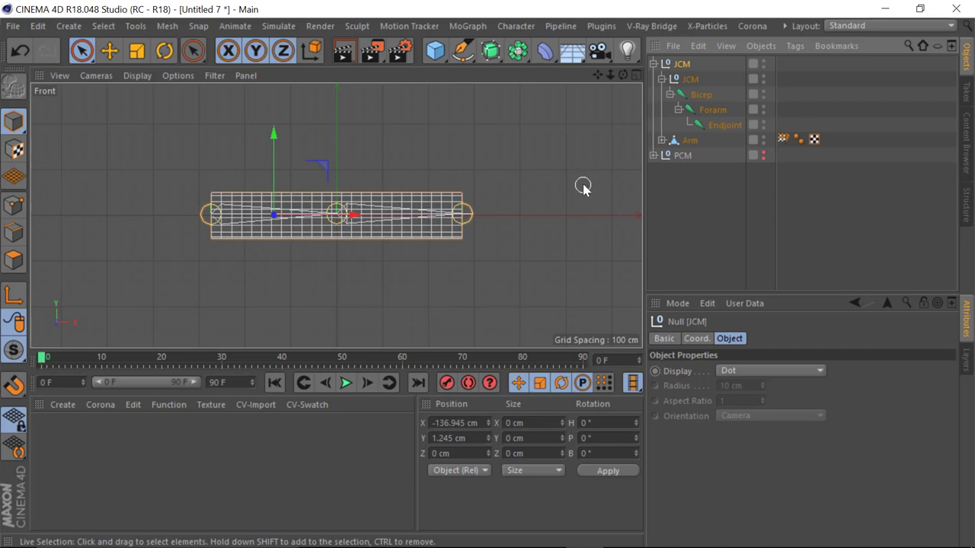
left_click(708, 110)
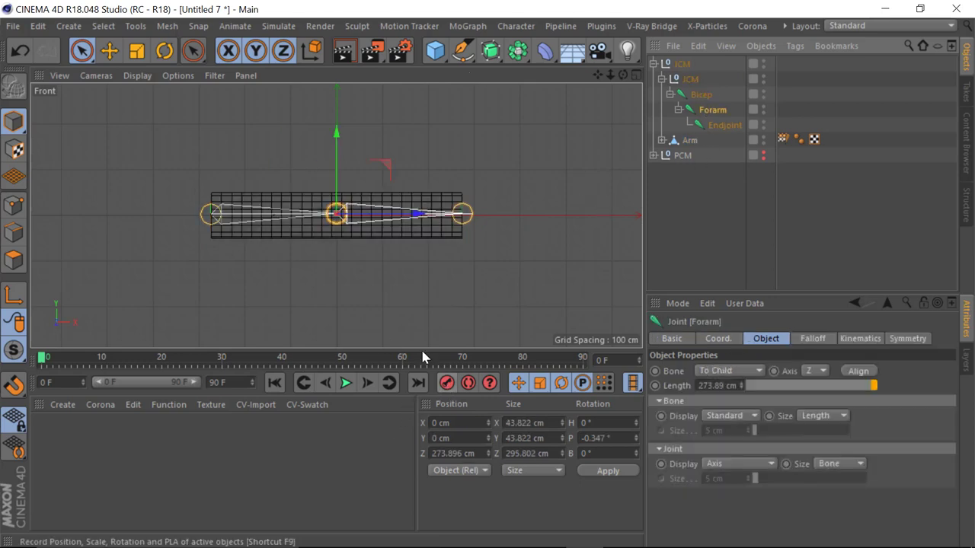
left_click(164, 51)
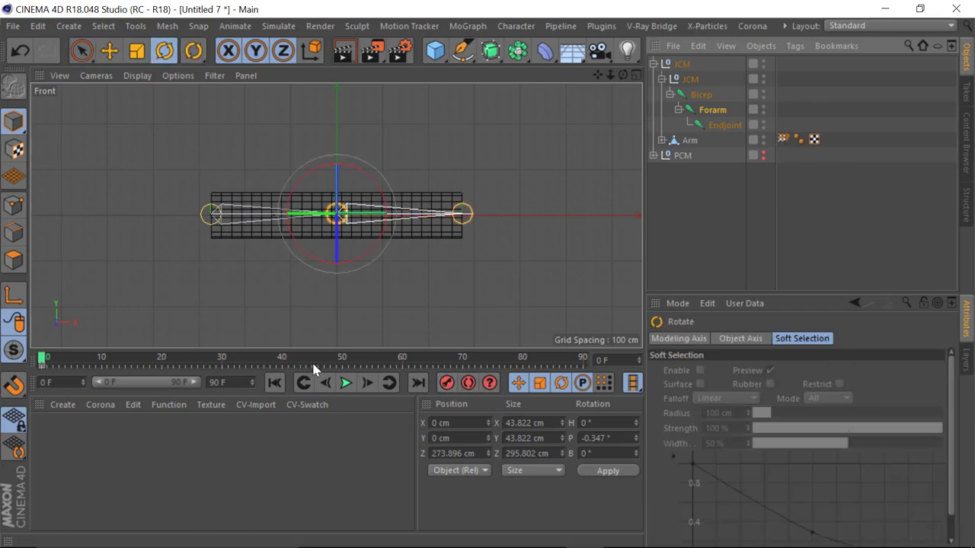
- At about frame 40, bend the forearm up roughly 100° and record a rotation key
left_click_drag(311, 360, 281, 361)
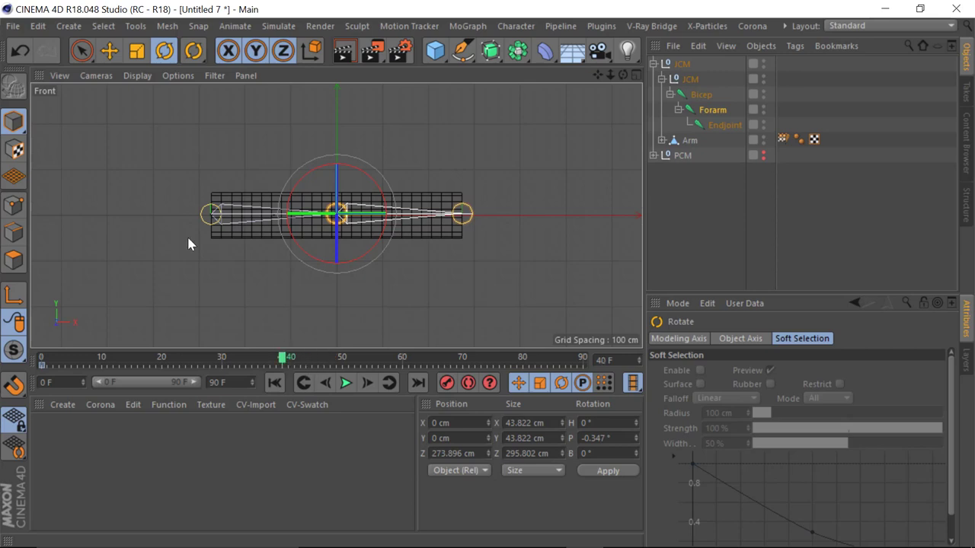
left_click_drag(366, 178, 251, 169)
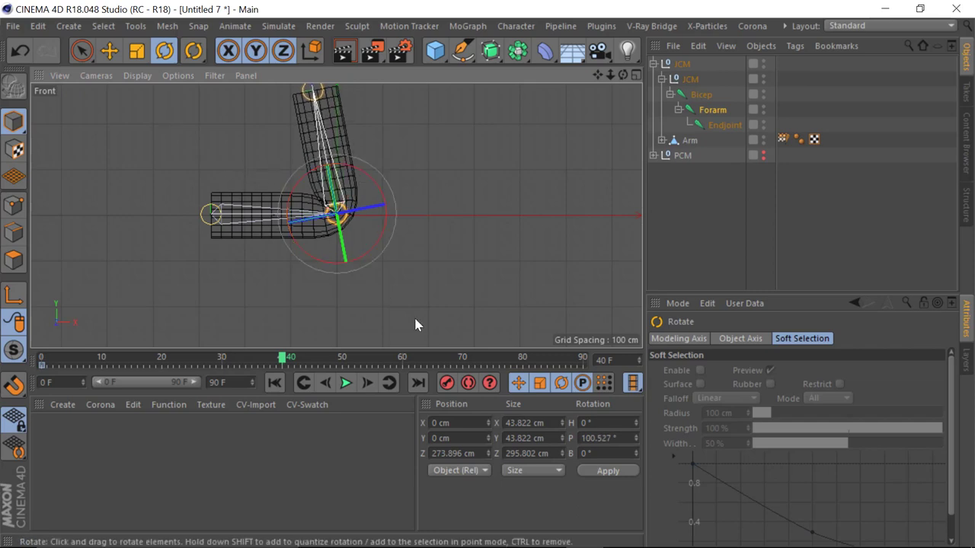
left_click(448, 383)
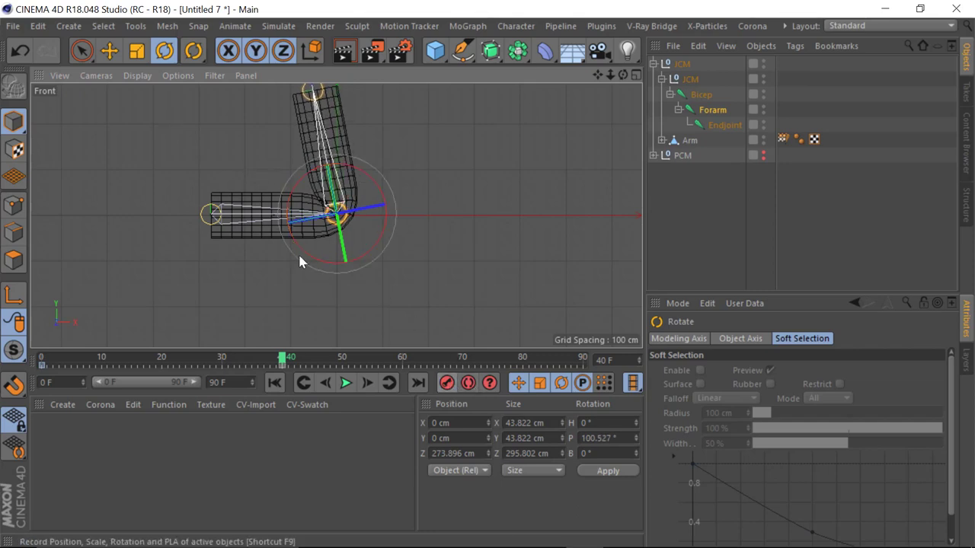
left_click(288, 359)
- Straighten the forearm at frame 80, key it, play the animation, then return to frame 40
left_click_drag(311, 364, 522, 361)
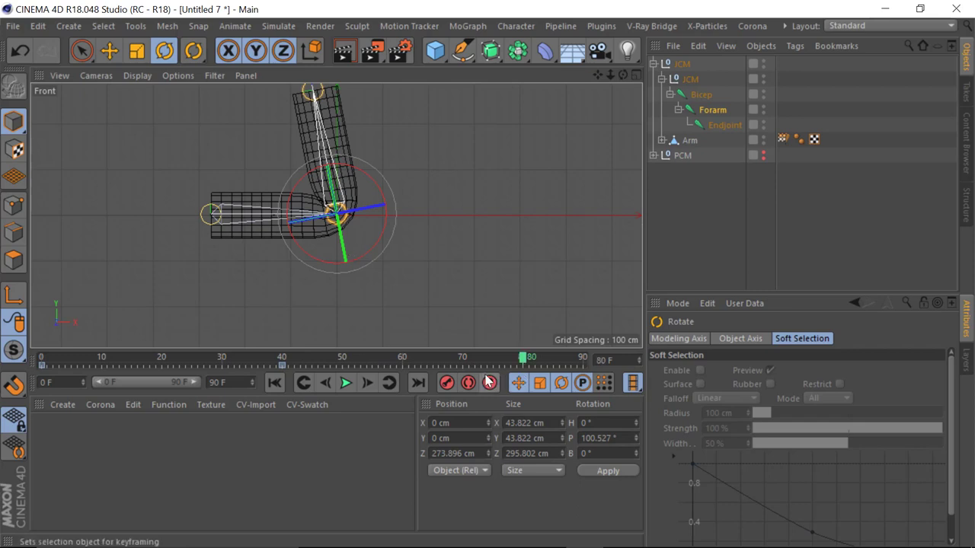
left_click_drag(363, 178, 425, 297)
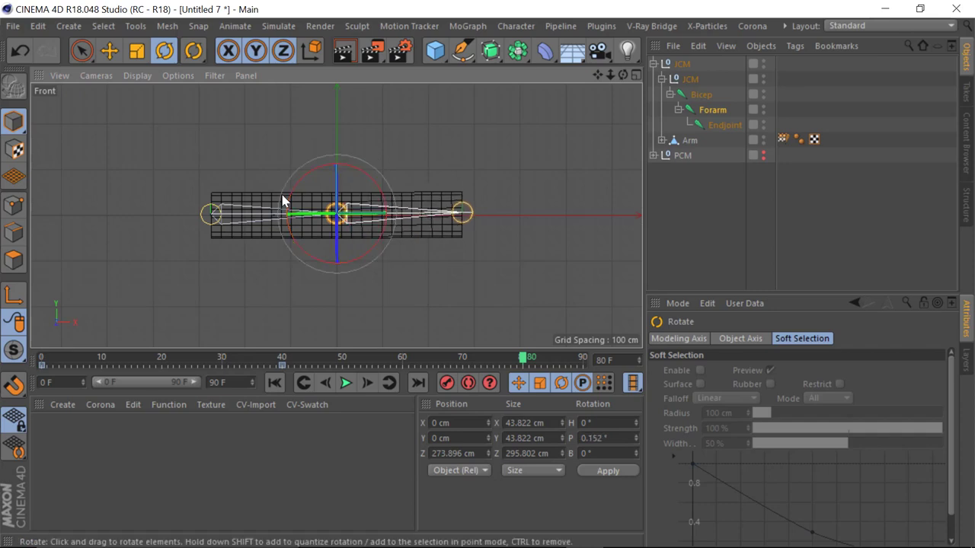
left_click(447, 383)
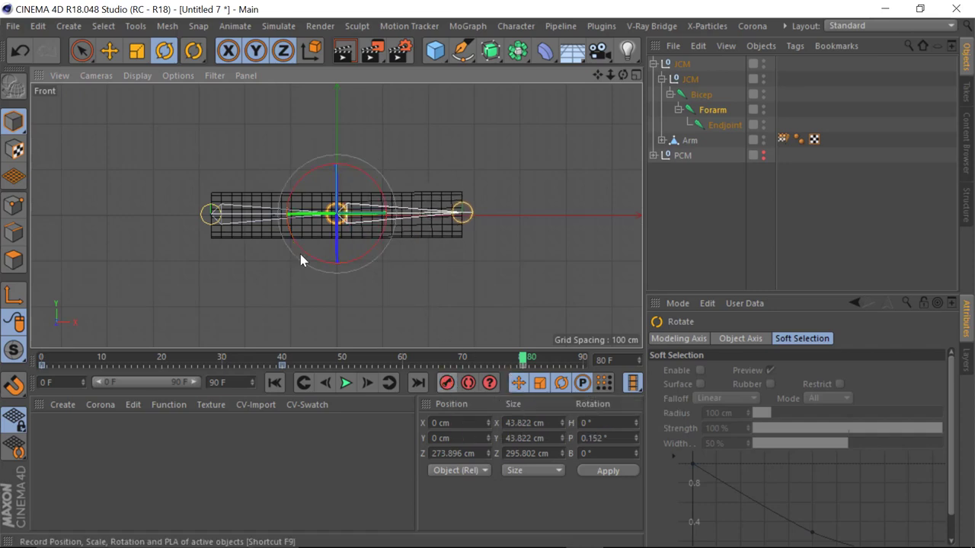
left_click(345, 383)
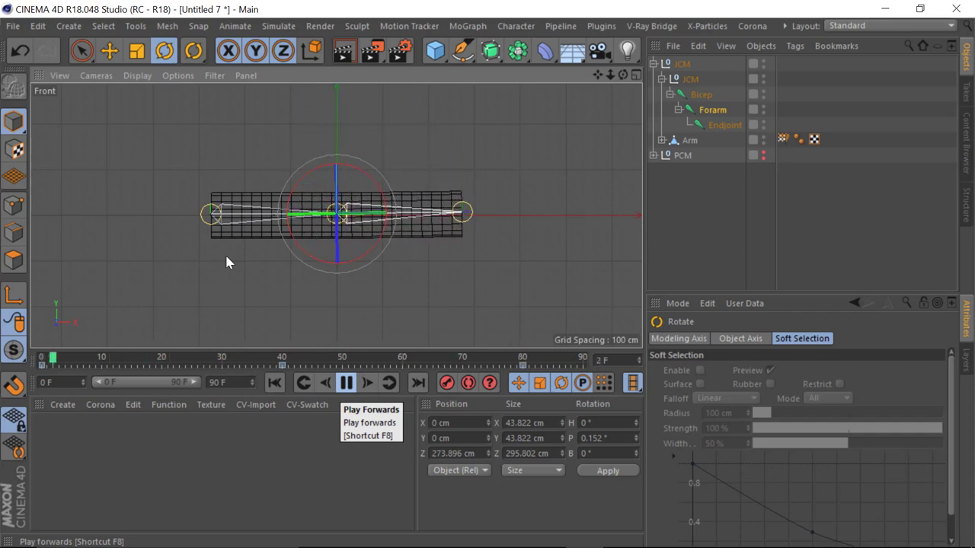
left_click(347, 383)
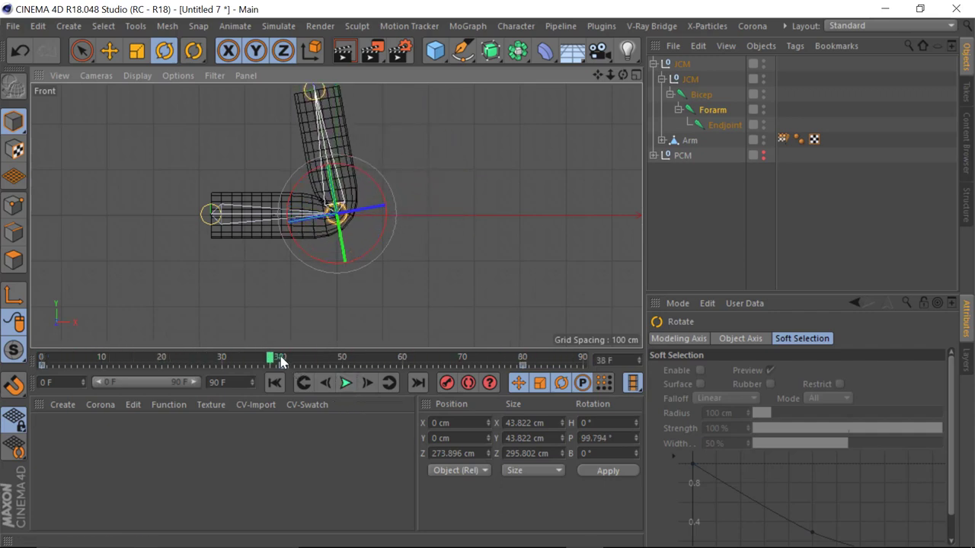
left_click_drag(274, 359, 282, 359)
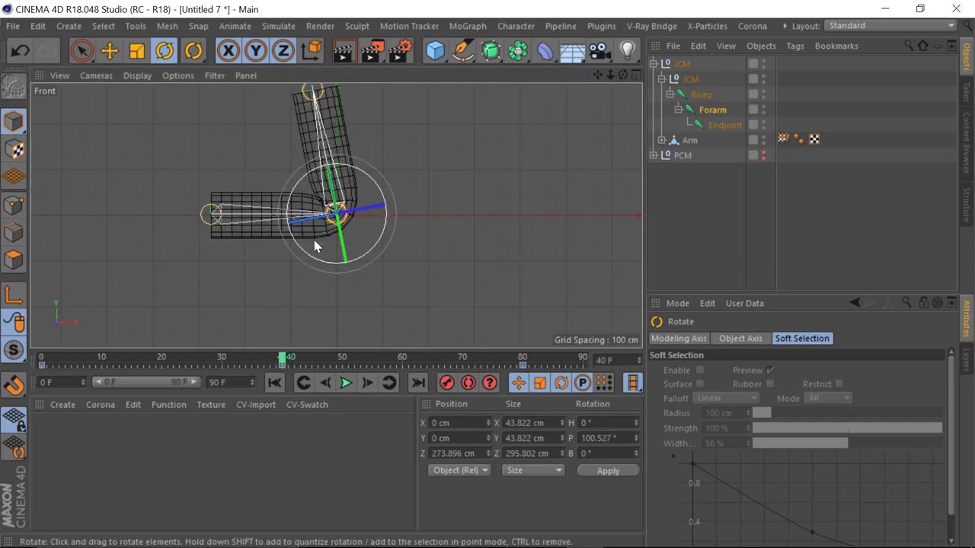
- Show a single enlarged Perspective view and orbit around the bent arm
left_click(634, 74)
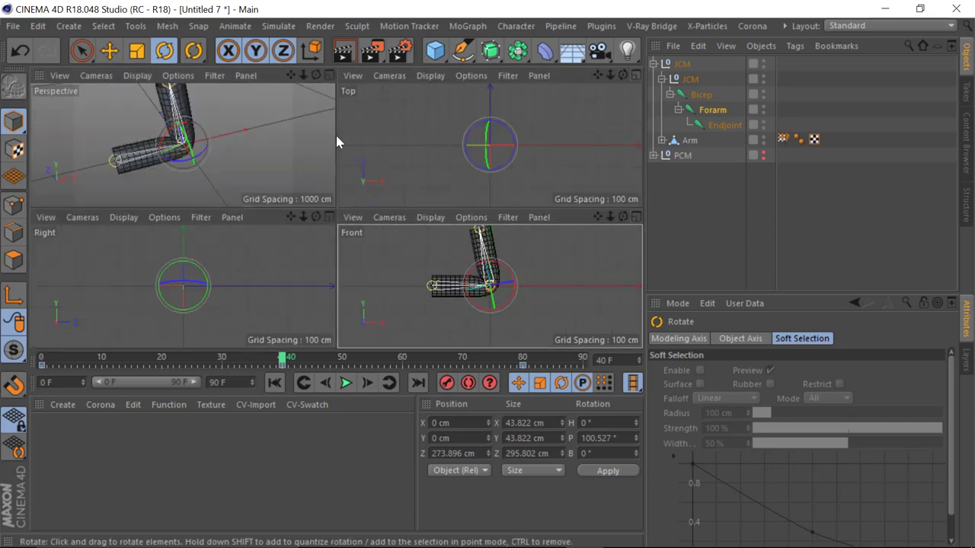
left_click(329, 75)
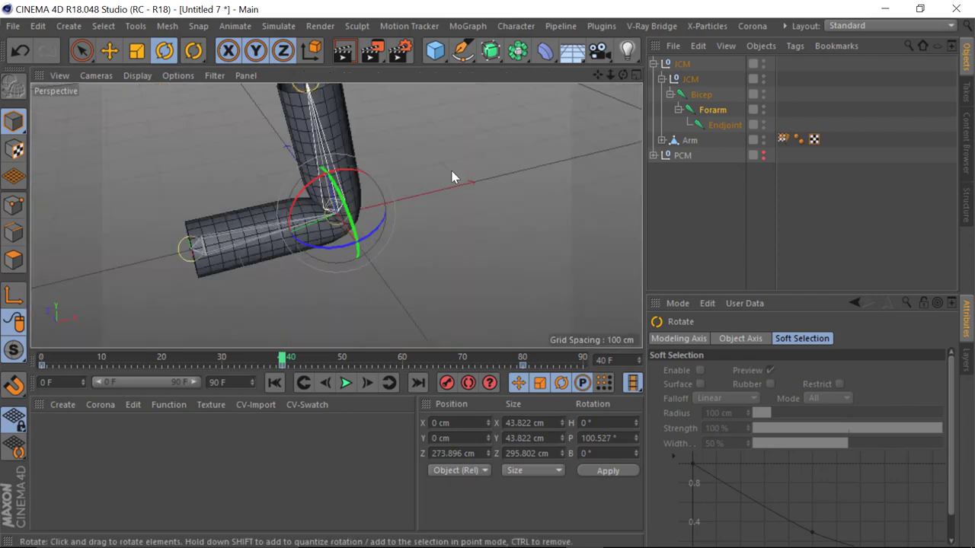
left_click_drag(296, 181, 420, 235, "alt")
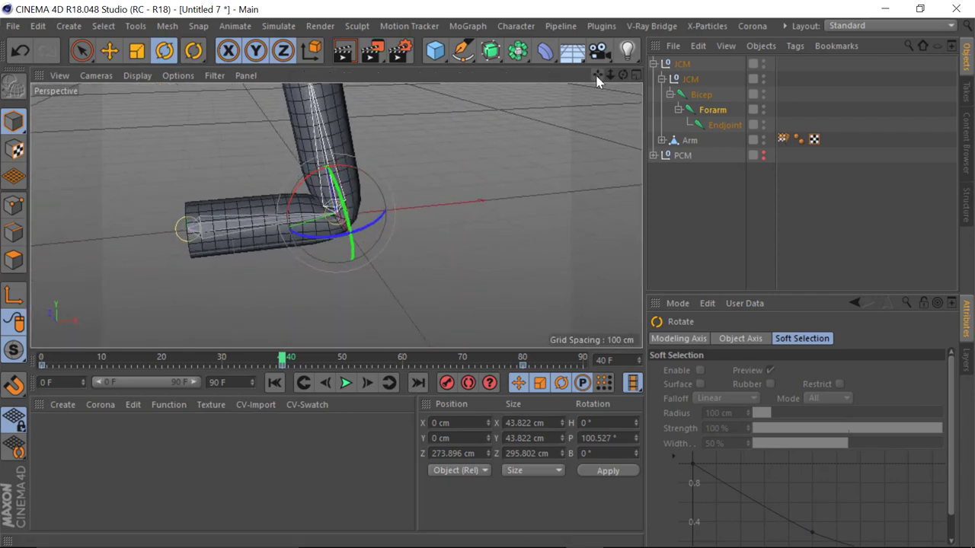
left_click_drag(599, 80, 395, 89, "alt")
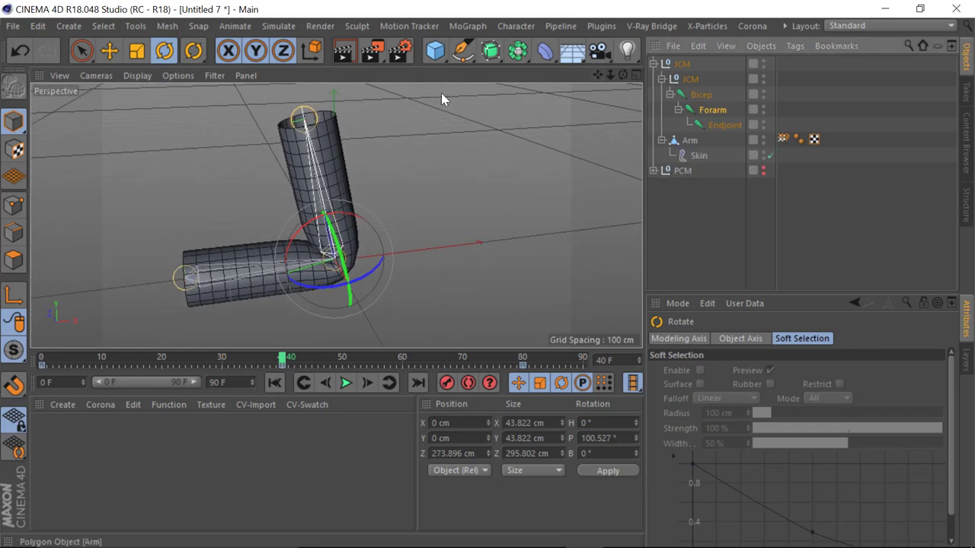
- Select the Arm mesh and add a Pose Morph tag from Character Tags
left_click(661, 140)
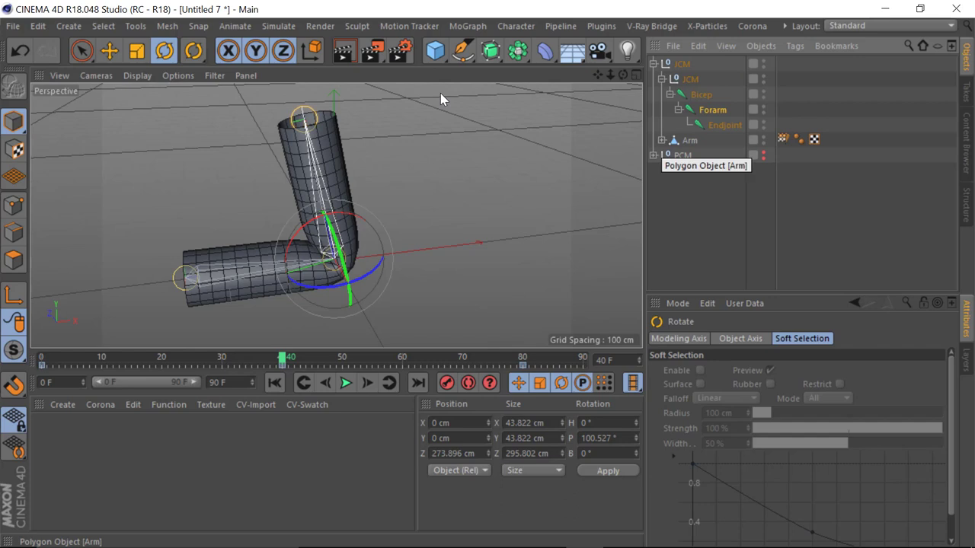
left_click(661, 140)
left_click(674, 141)
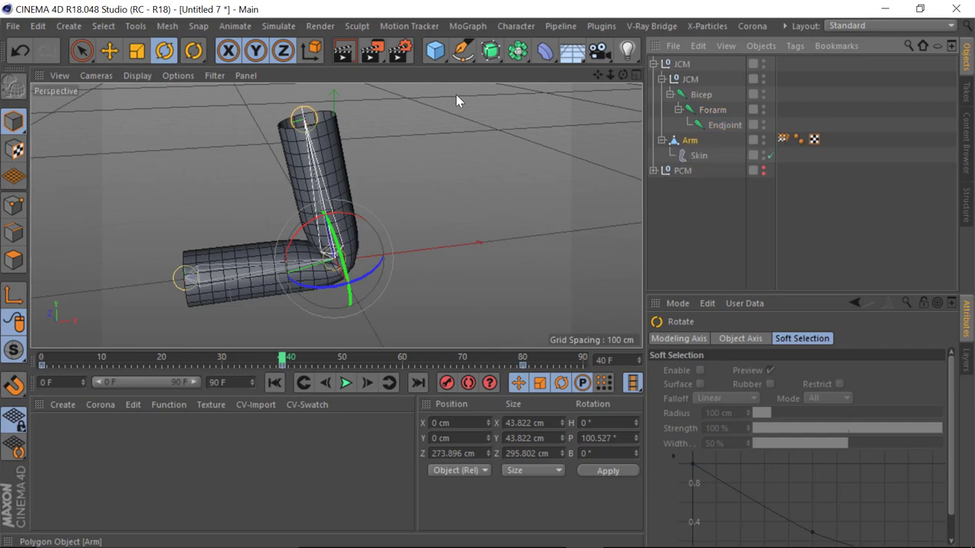
left_click(661, 141)
right_click(690, 147)
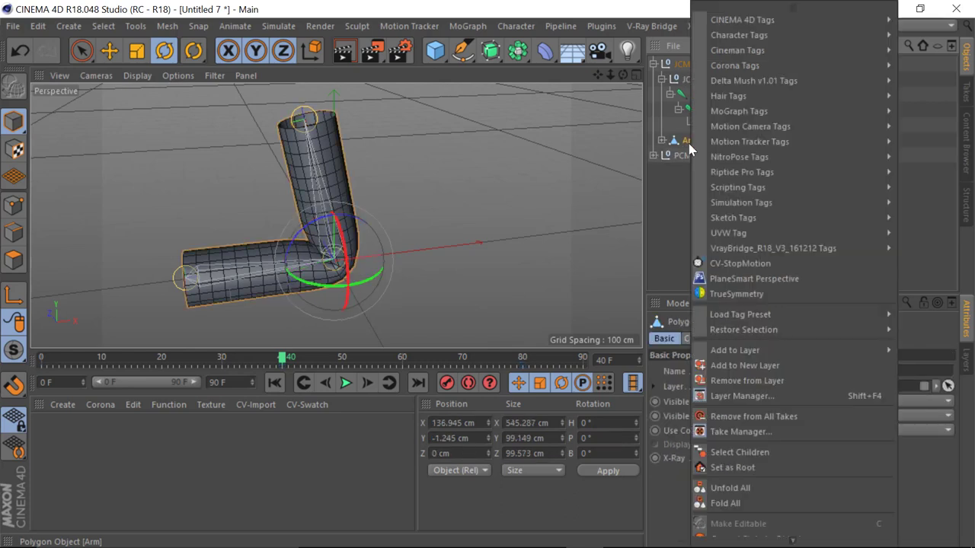
mouse_move(788, 44)
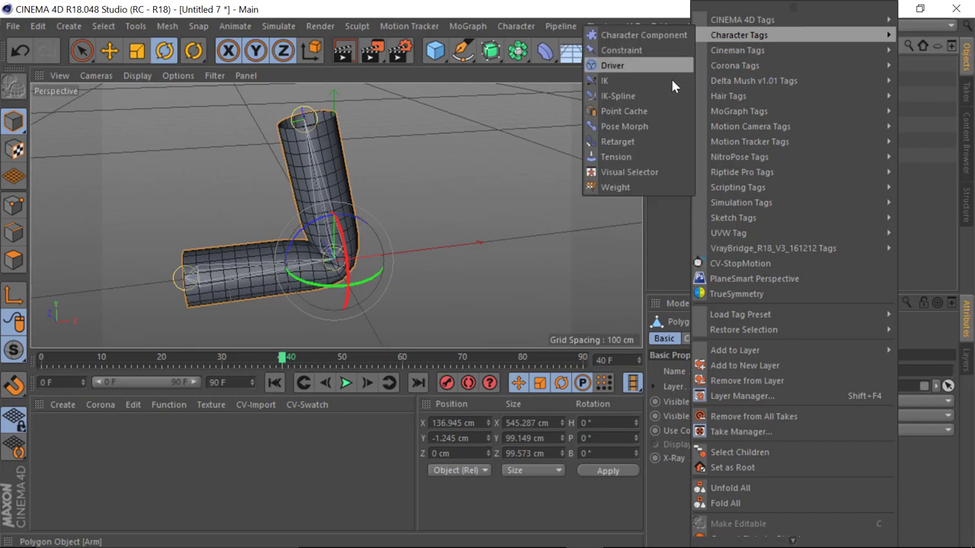
left_click(640, 127)
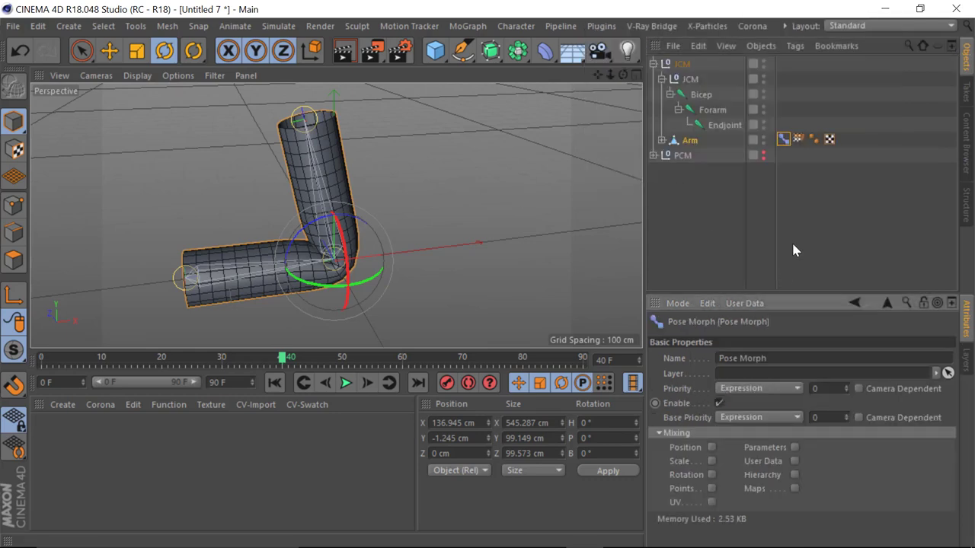
- Enable Points, rename Pose.0 to bicep, and set Correctional (Area) mixing with Post Deformers on
left_click_drag(778, 293, 785, 221)
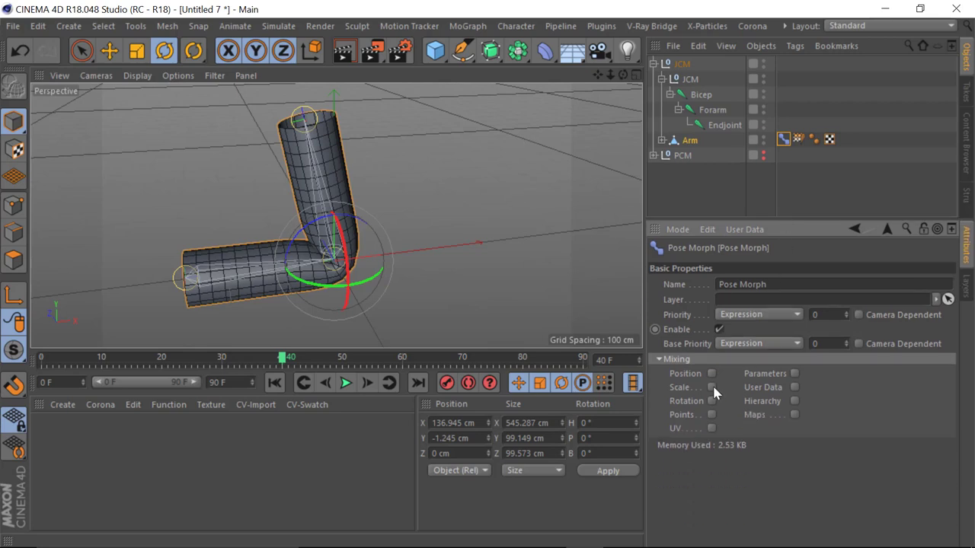
left_click(711, 415)
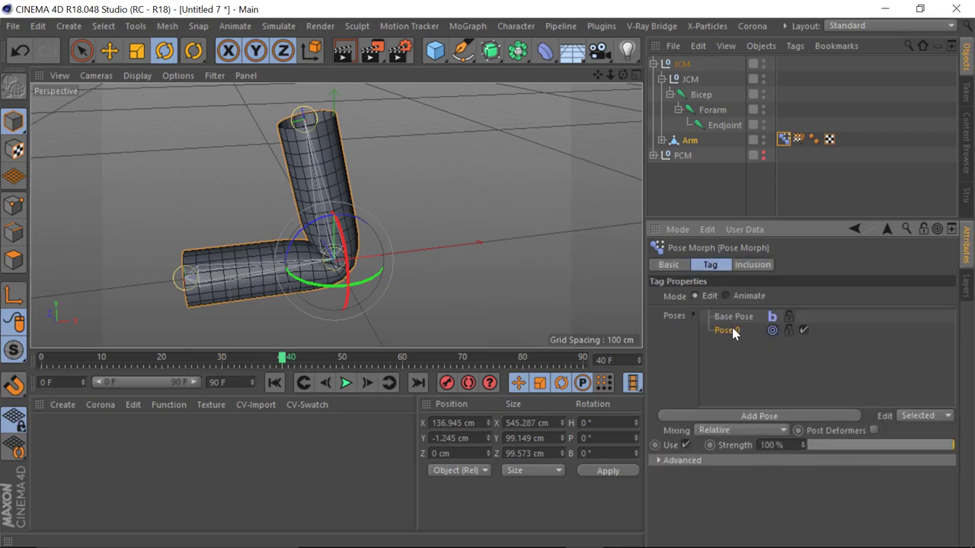
type("bicep")
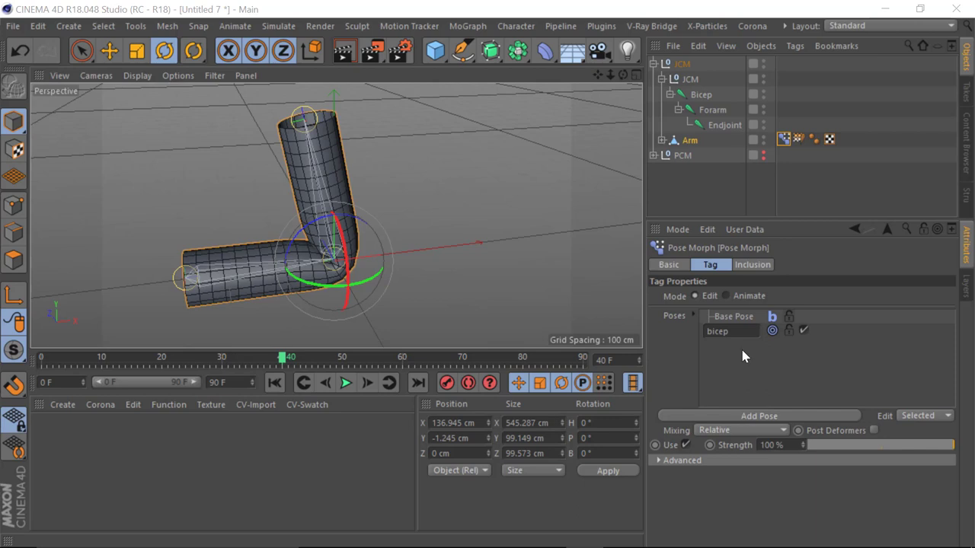
left_click(740, 346)
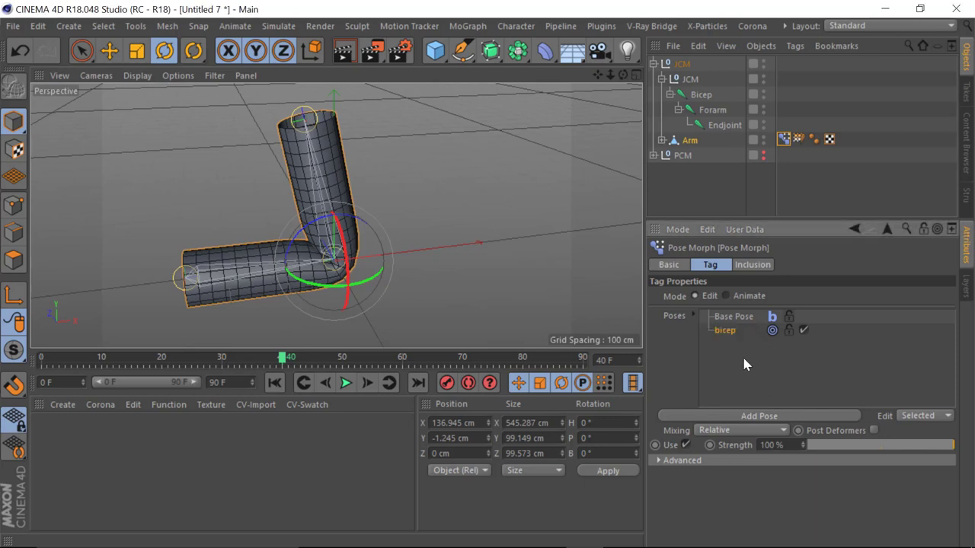
left_click(745, 430)
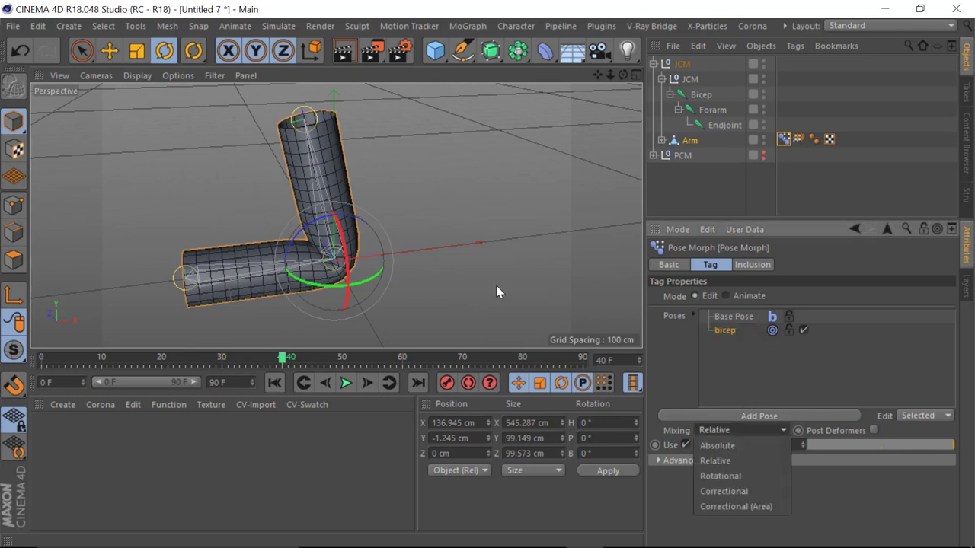
left_click(739, 506)
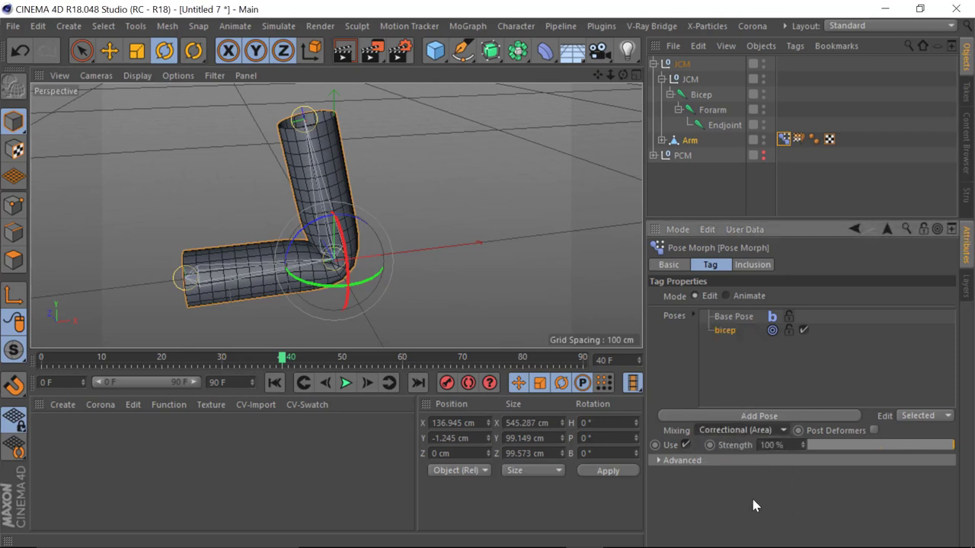
left_click(874, 430)
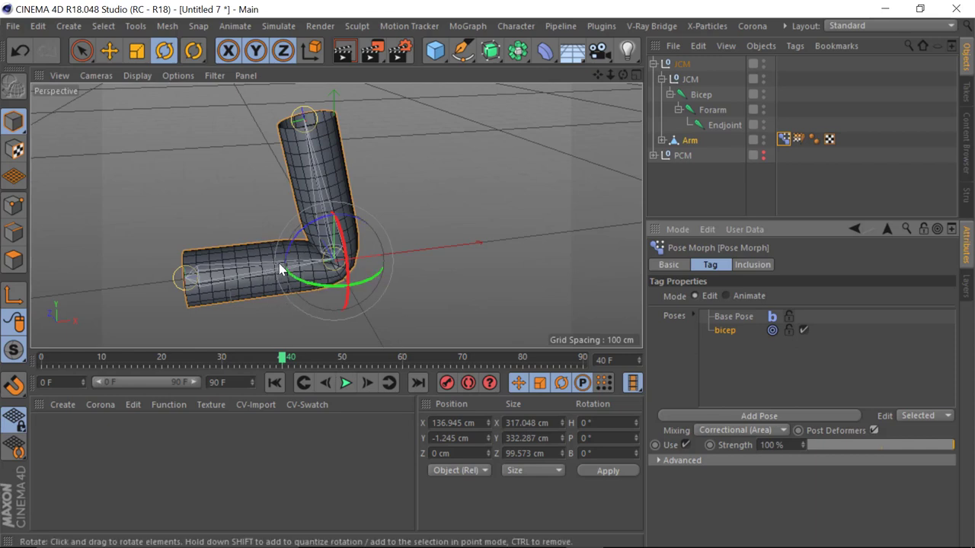
- In Polygon mode, loop-select a band of adjacent loops on the upper arm near the elbow for scaling
left_click_drag(610, 74, 218, 156)
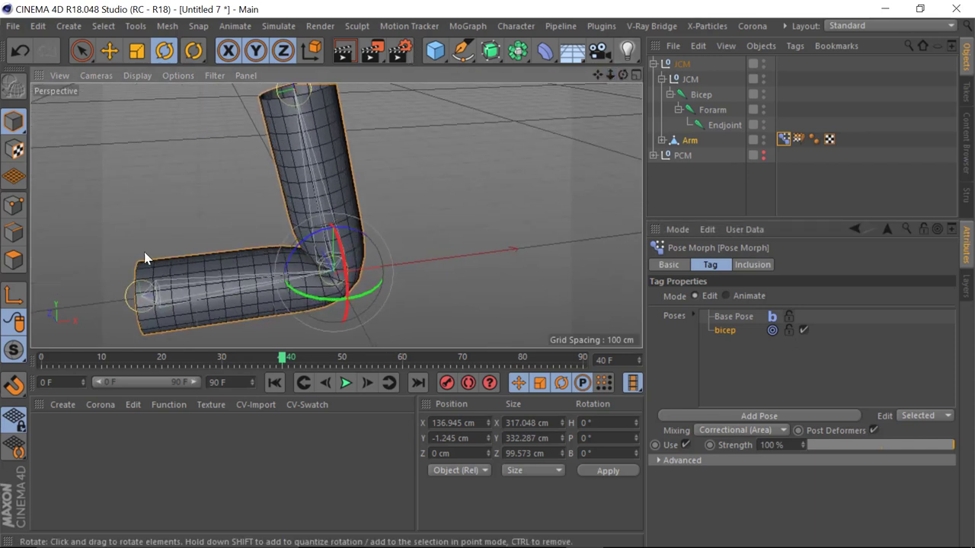
left_click(14, 260)
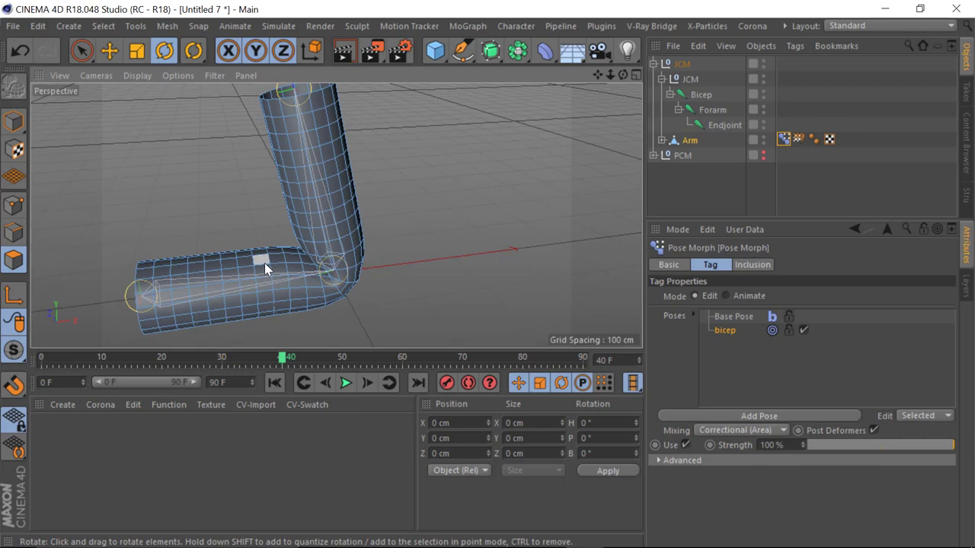
key("u")
key("l")
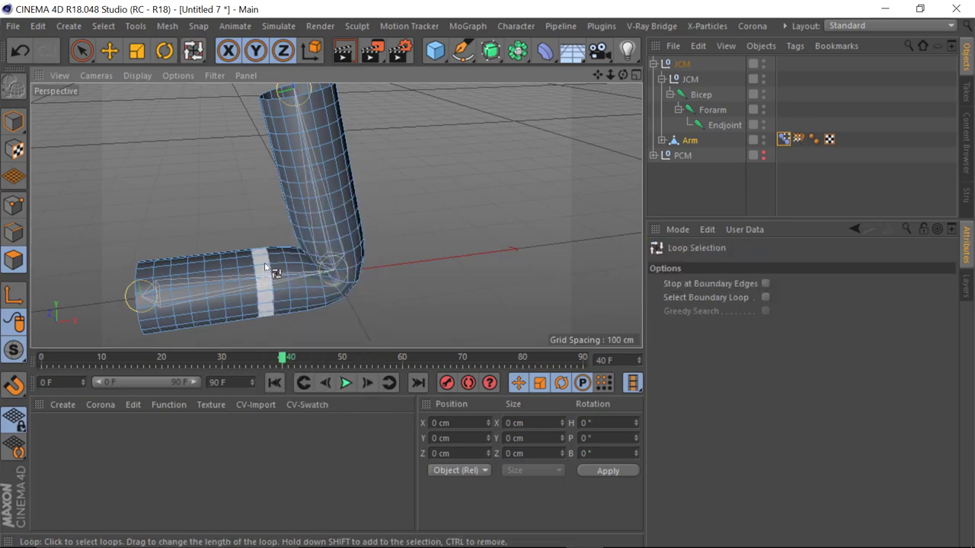
left_click(265, 268)
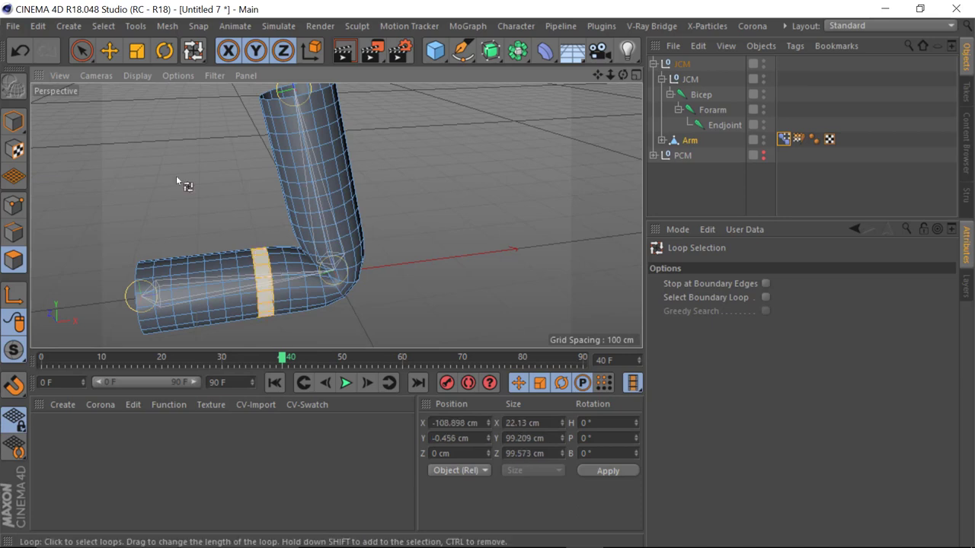
left_click_drag(263, 271, 166, 185)
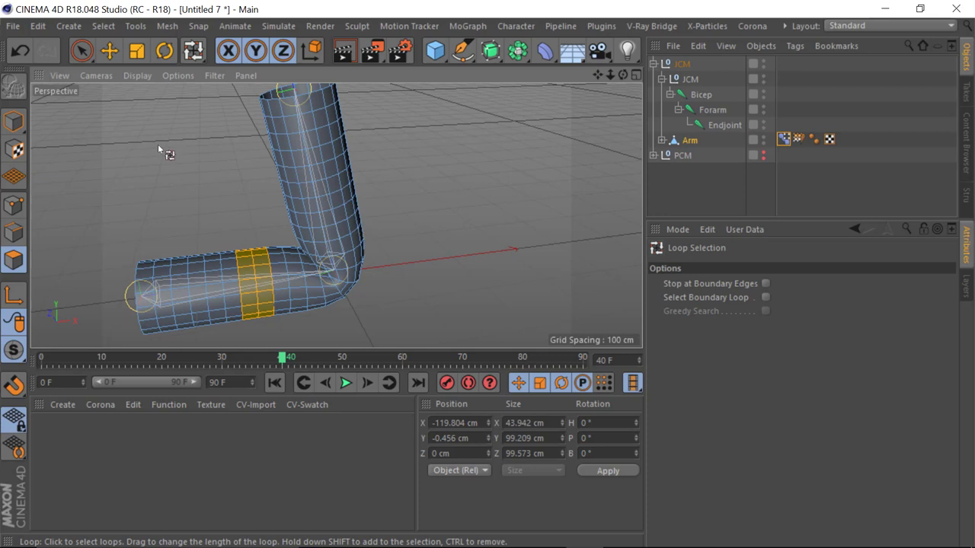
left_click(137, 51)
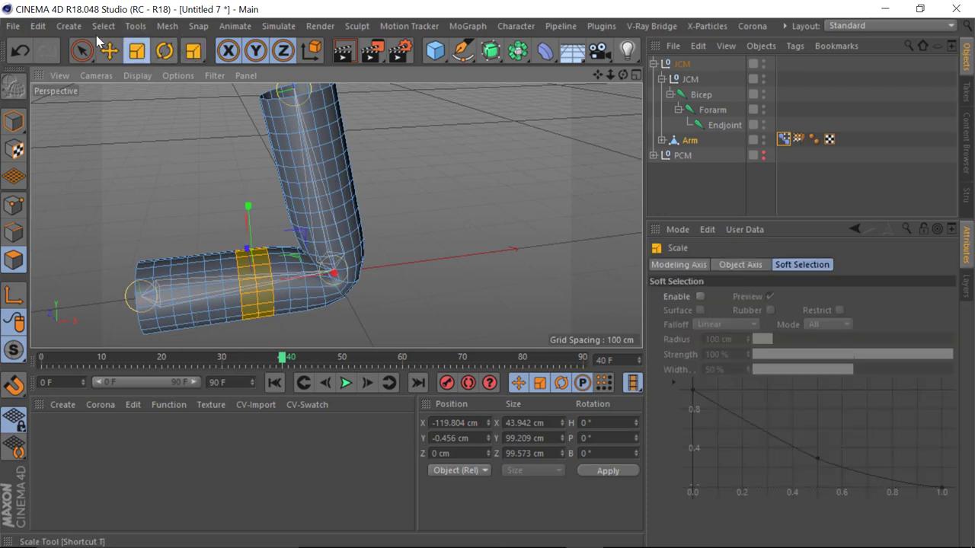
- Turn on soft selection, then scale and raise the upper-arm loops into a bulge
left_click(700, 297)
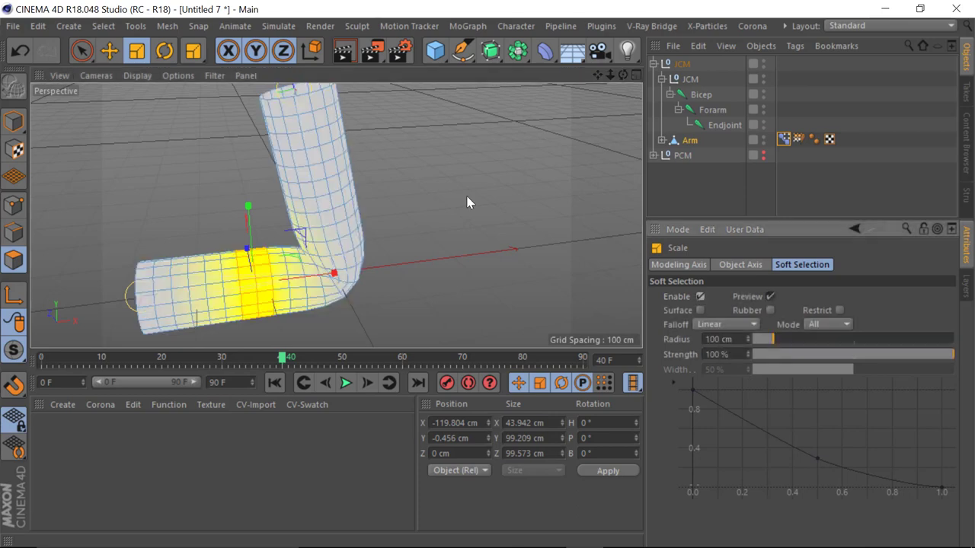
left_click_drag(298, 183, 609, 261)
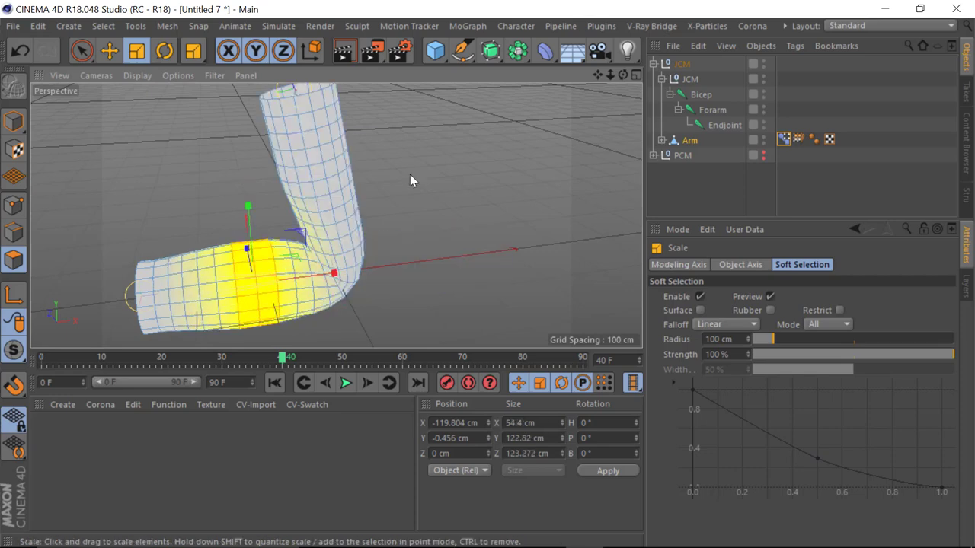
left_click(109, 51)
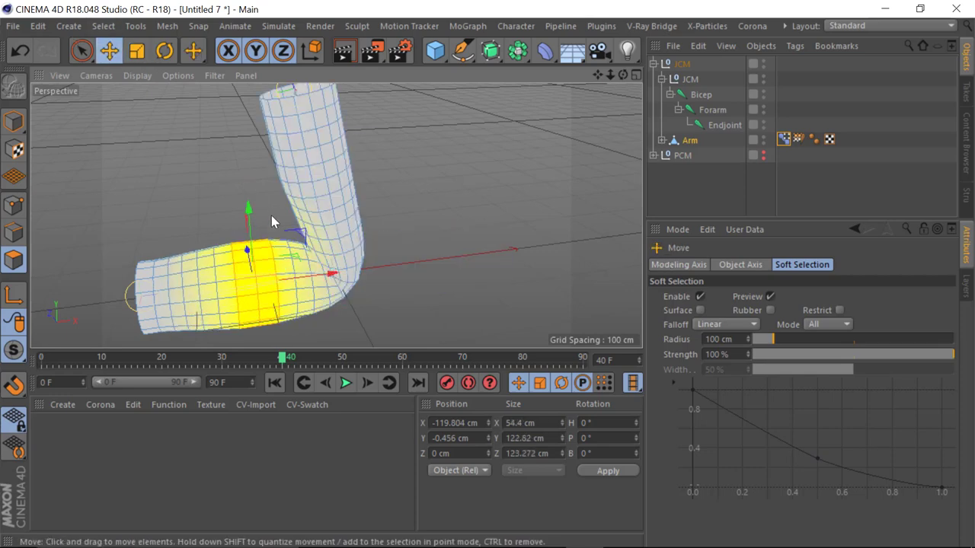
left_click_drag(248, 209, 420, 230)
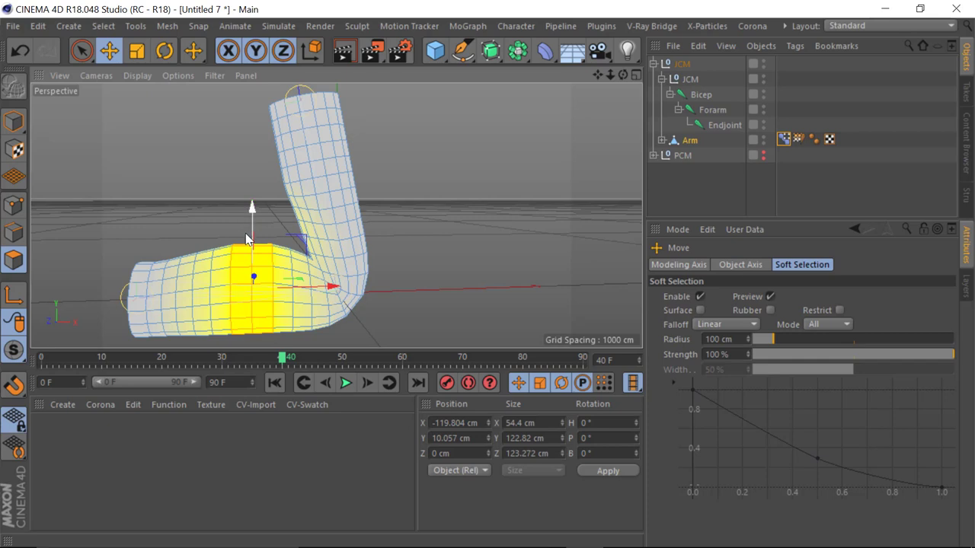
key("t")
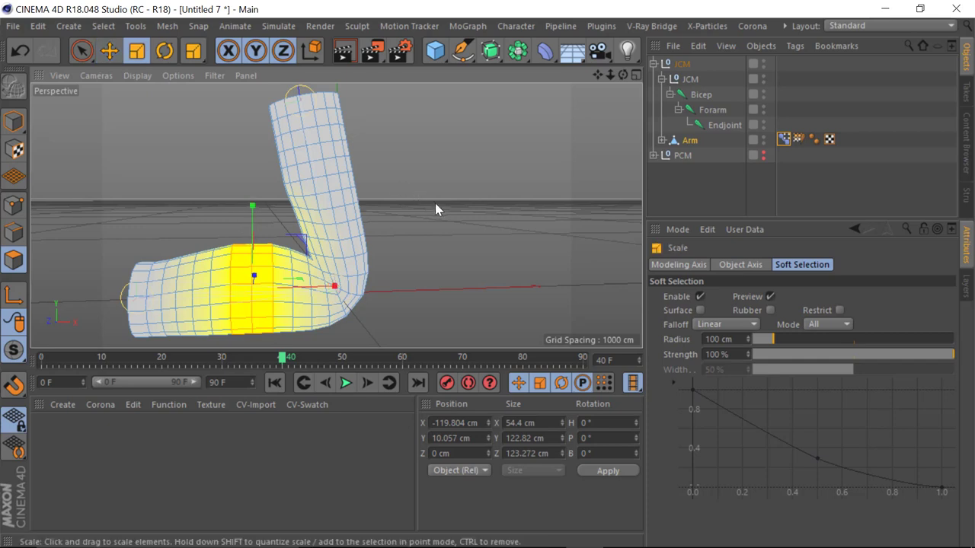
mouse_move(435, 203)
left_mouse_down()
mouse_move(510, 192)
mouse_move(430, 192)
left_mouse_up()
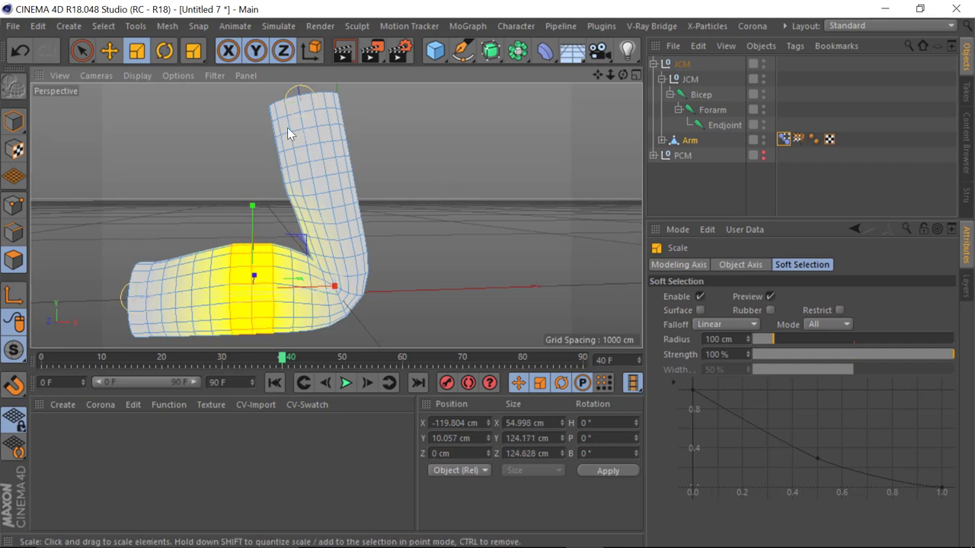
key("ctrl+z")
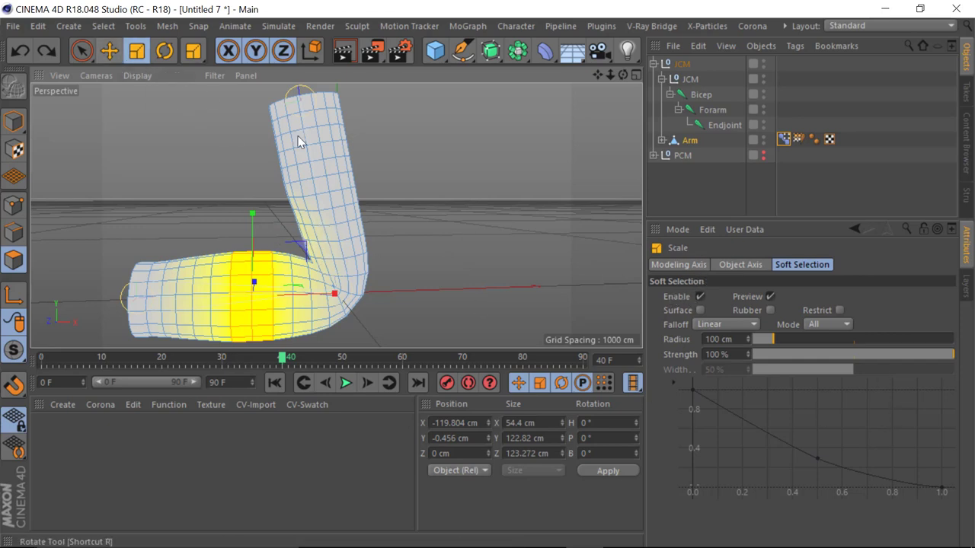
- Reduce the soft selection radius to 66 cm, then enlarge and slightly raise the bicep points
left_click_drag(764, 341, 765, 341)
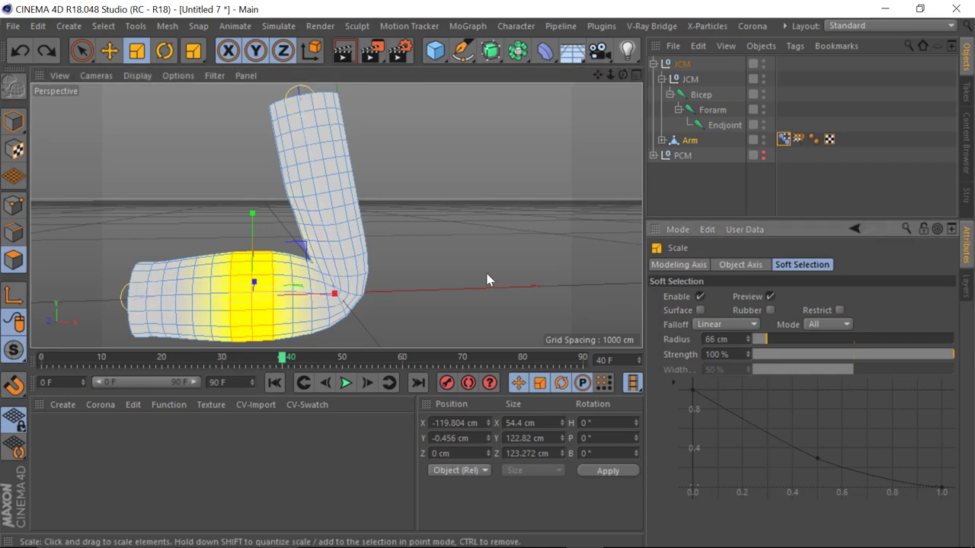
left_click_drag(487, 277, 556, 254)
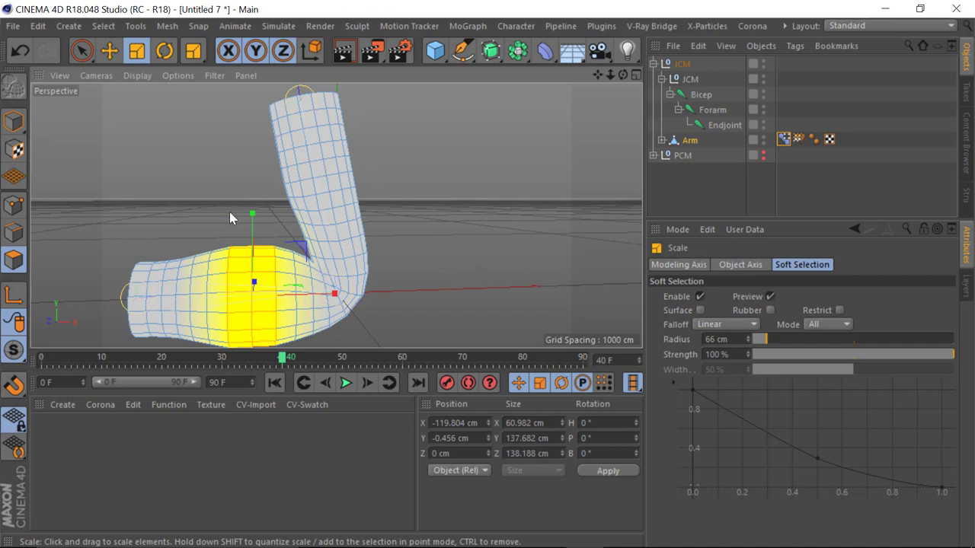
key("e")
key("r")
key("w")
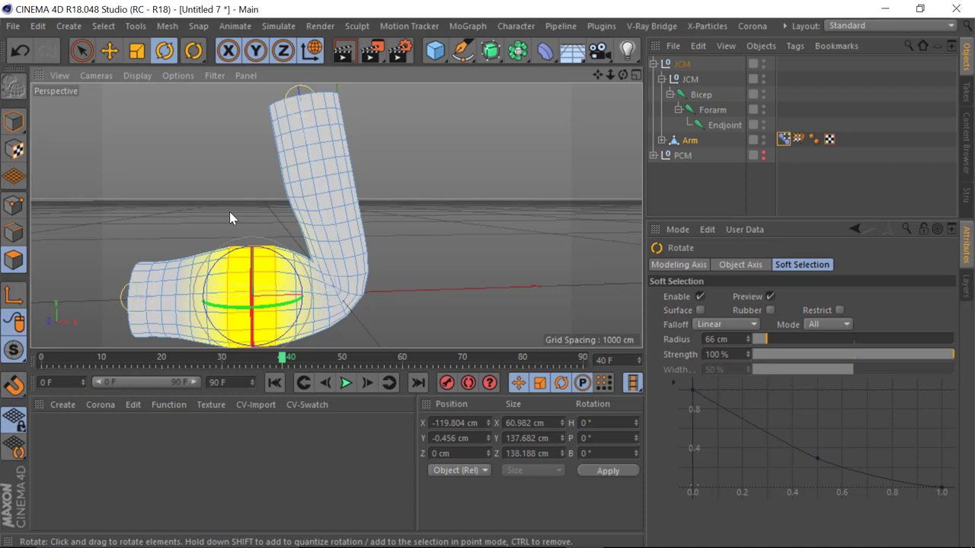
key("e")
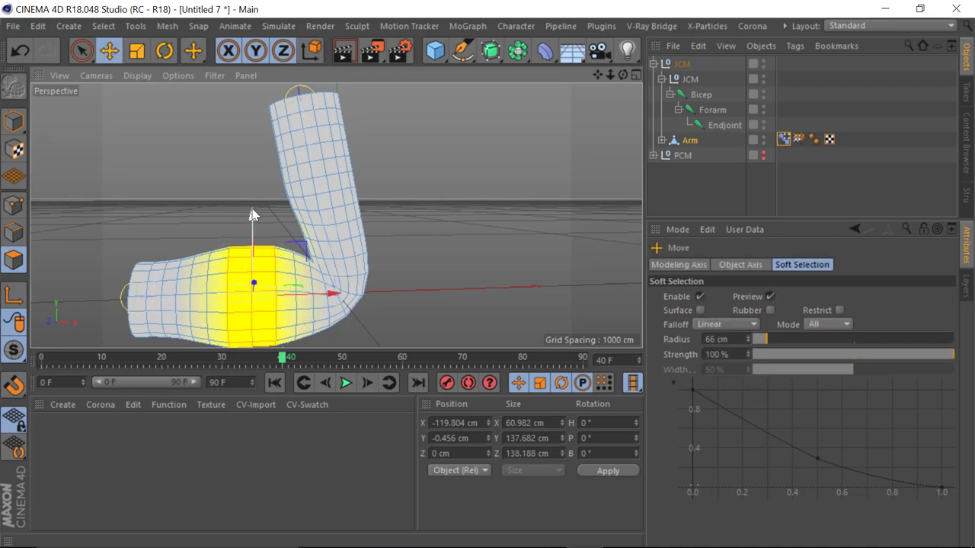
left_click_drag(253, 216, 251, 202)
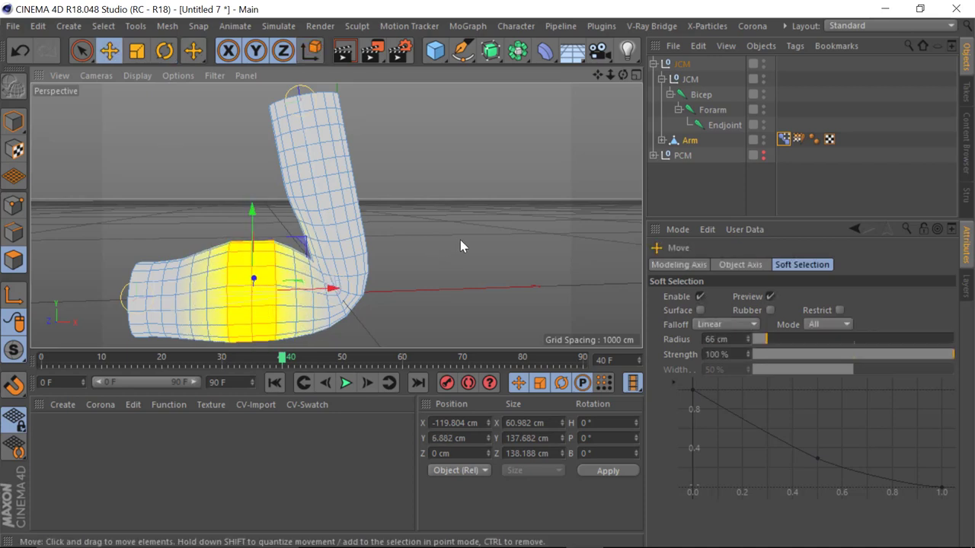
- Deselect the points, select the Pose Morph tag, and test its strength slider
left_click(308, 166)
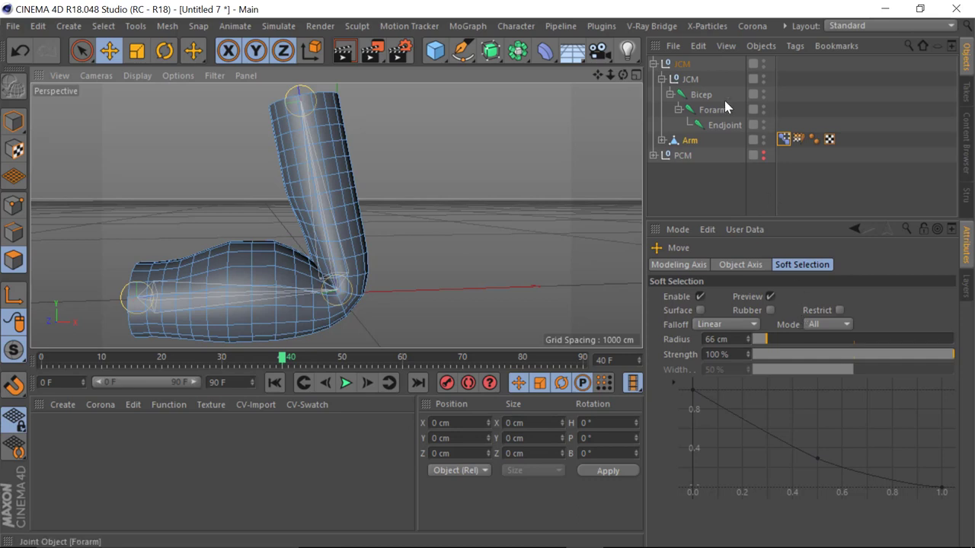
left_click(784, 140)
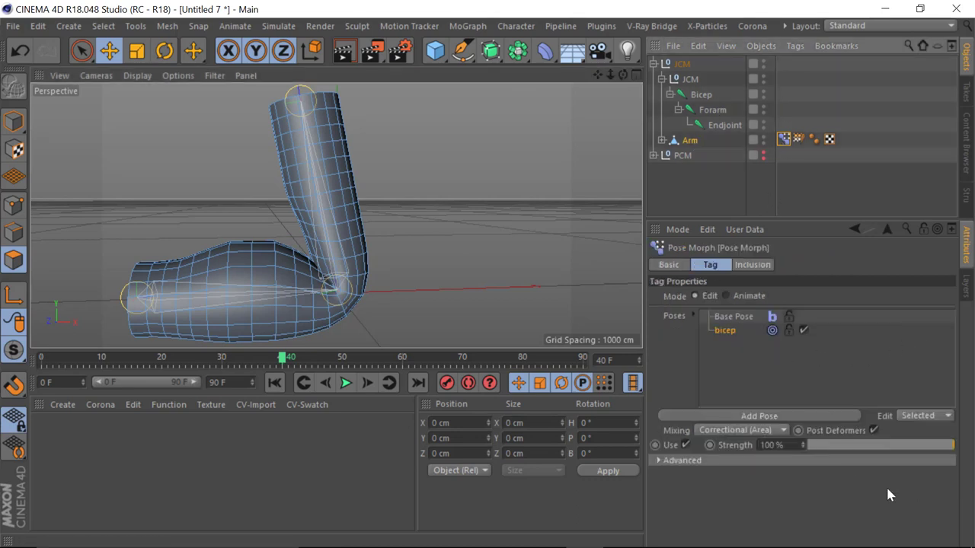
mouse_move(936, 447)
left_mouse_down()
mouse_move(802, 455)
mouse_move(926, 445)
mouse_move(808, 444)
mouse_move(955, 445)
left_mouse_up()
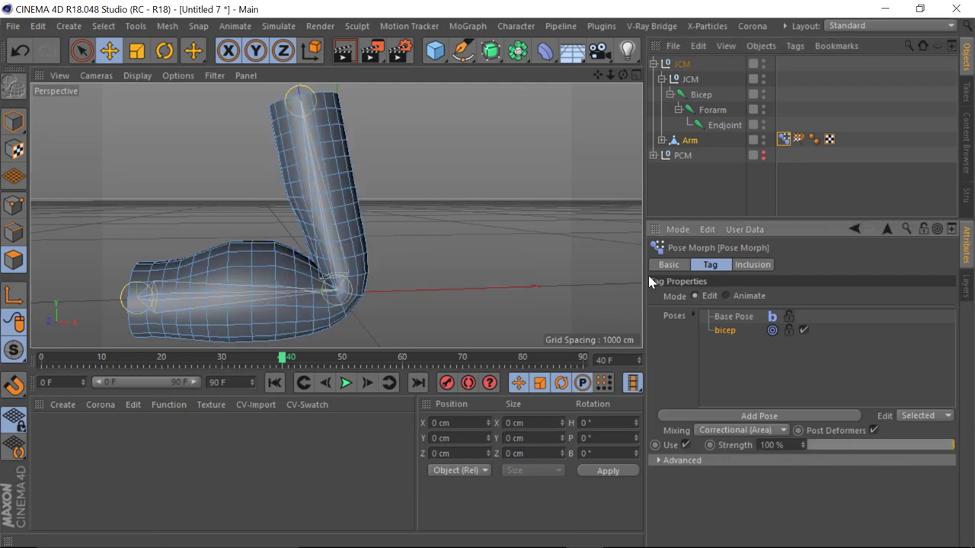
- Set the Pose Morph tag to Animate mode, return to Model mode, and slide bicep from 0% back to 100%
left_click(725, 296)
left_click(14, 123)
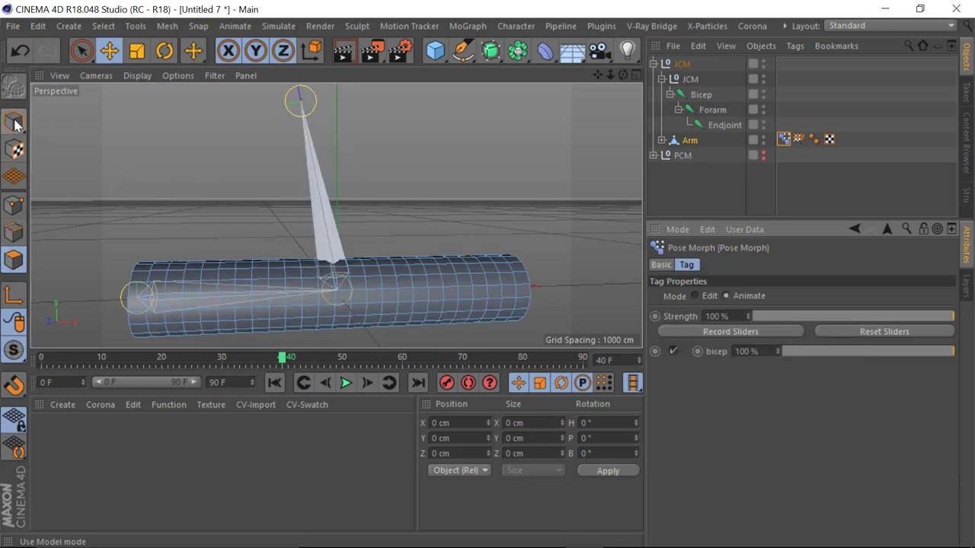
left_click(14, 123)
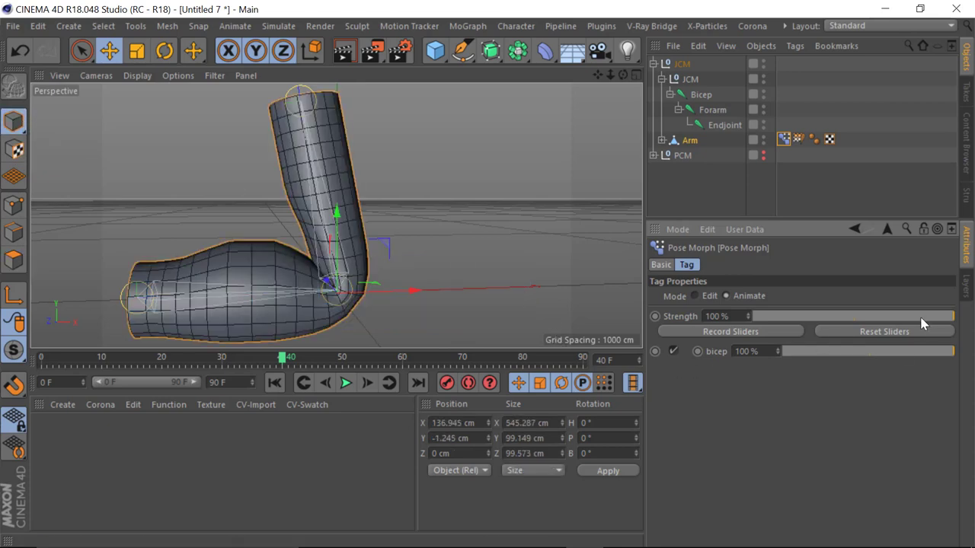
mouse_move(949, 352)
left_mouse_down()
mouse_move(756, 376)
mouse_move(958, 354)
left_mouse_up()
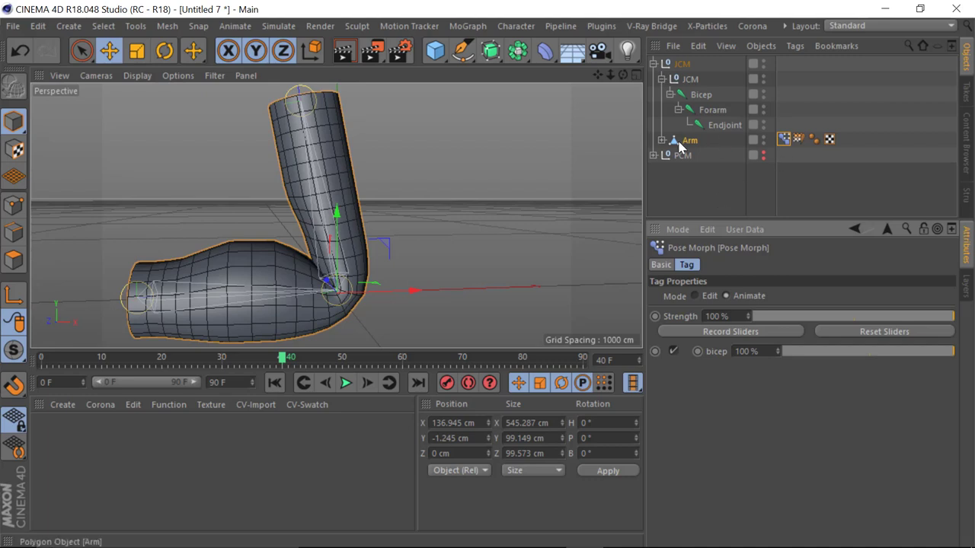
- Select the Forarm joint, show its Coord. values, and scrub back to frame 40 to read R.P 100.527°
left_click(713, 109)
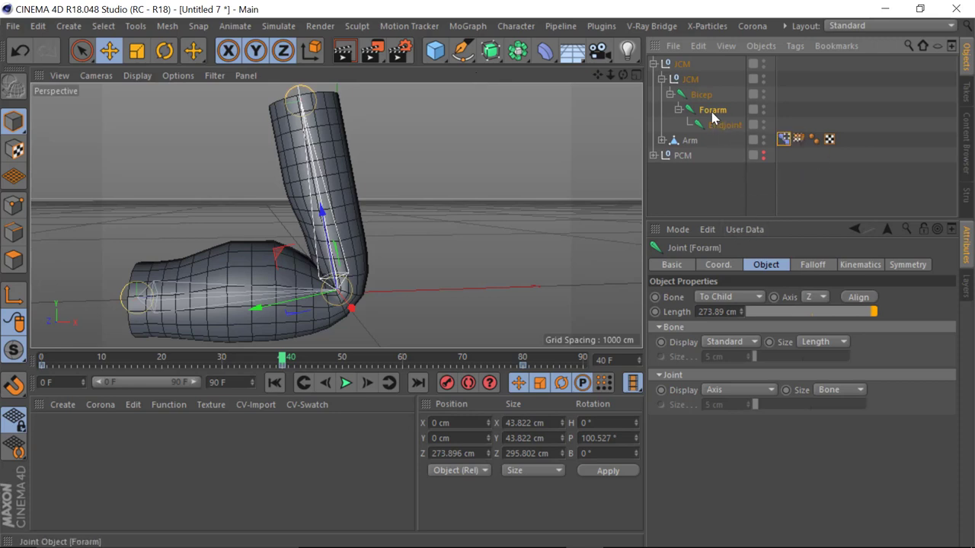
left_click(720, 265)
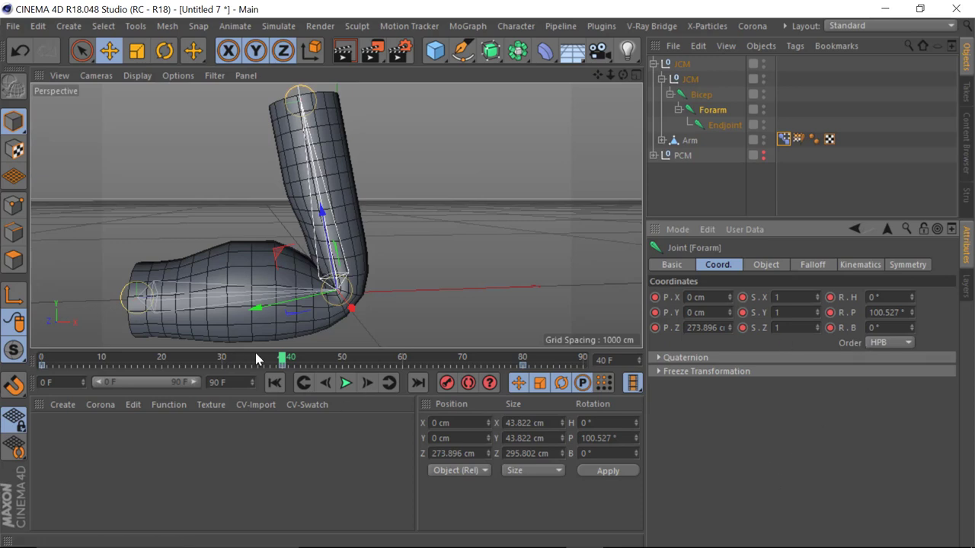
left_click_drag(282, 358, 318, 357)
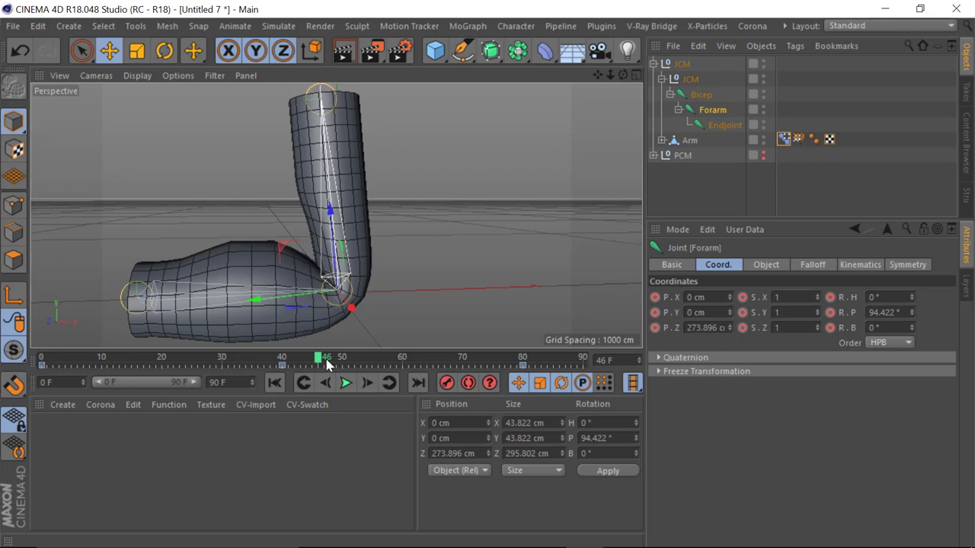
left_click_drag(320, 357, 282, 364)
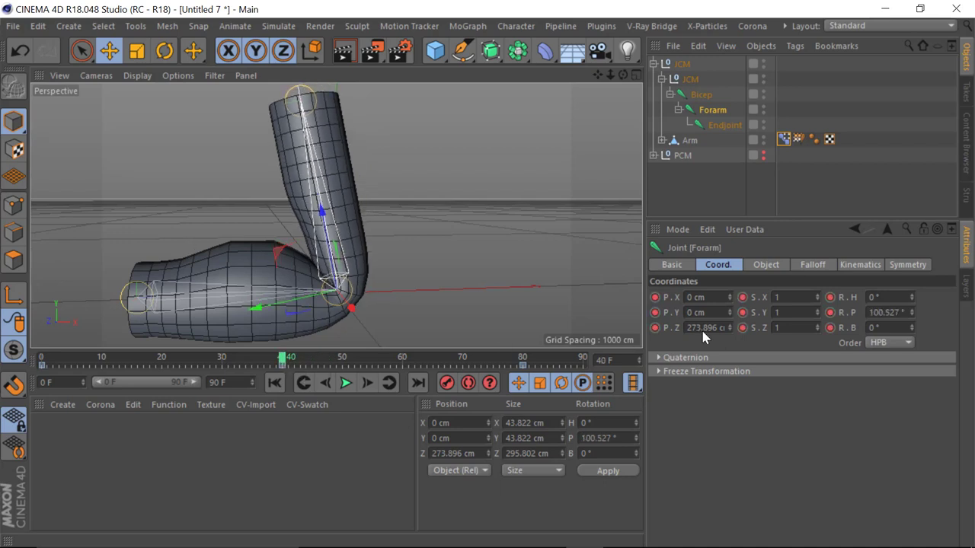
left_click(904, 312)
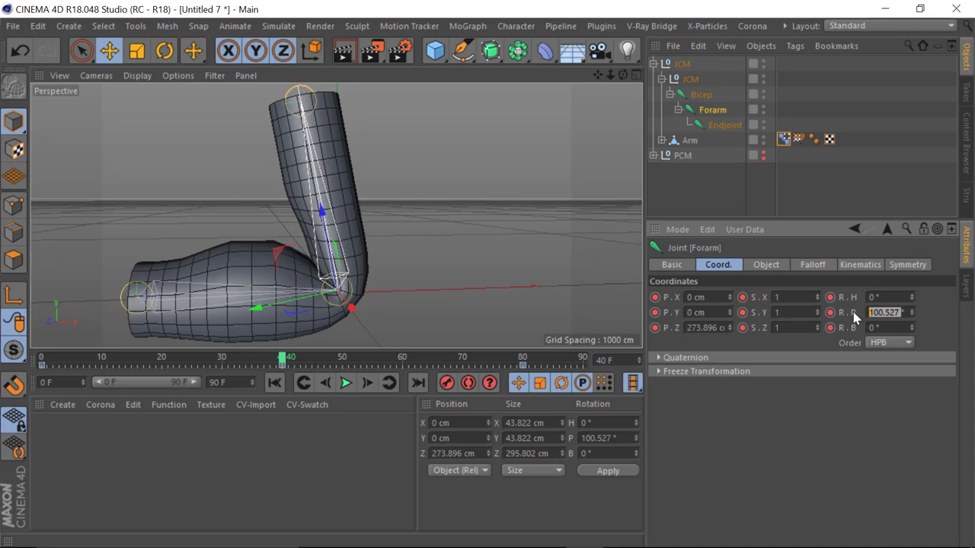
- Set the Forarm's R.P rotation as the XPresso driver
right_click(853, 317)
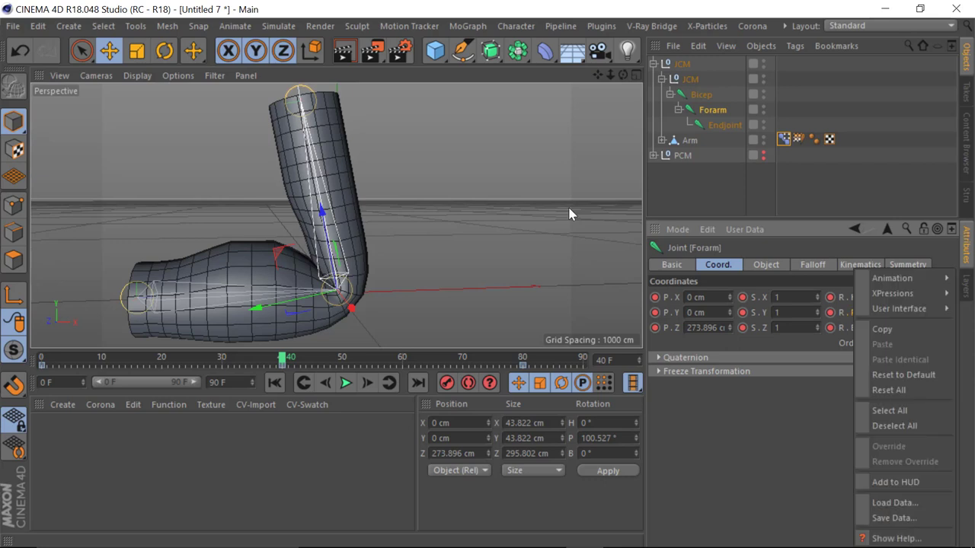
mouse_move(892, 294)
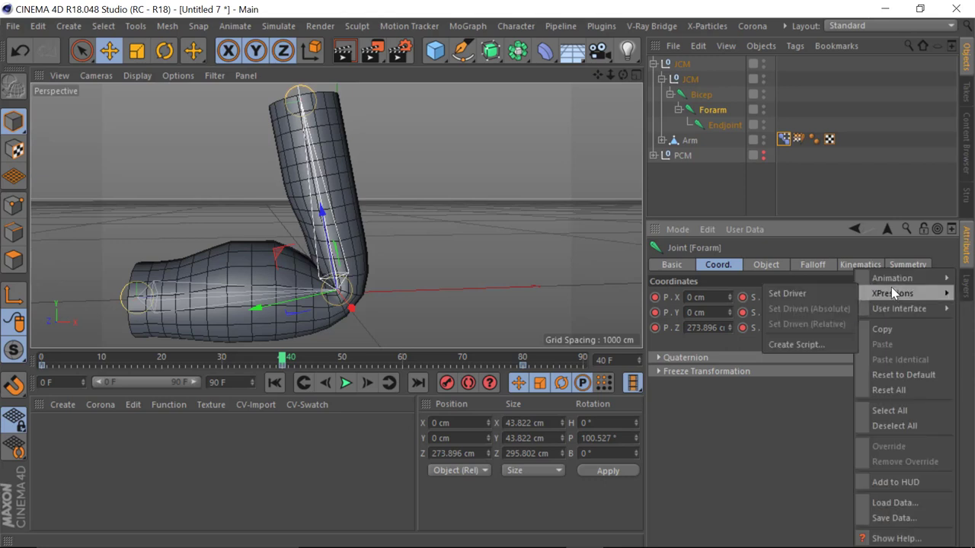
left_click(817, 294)
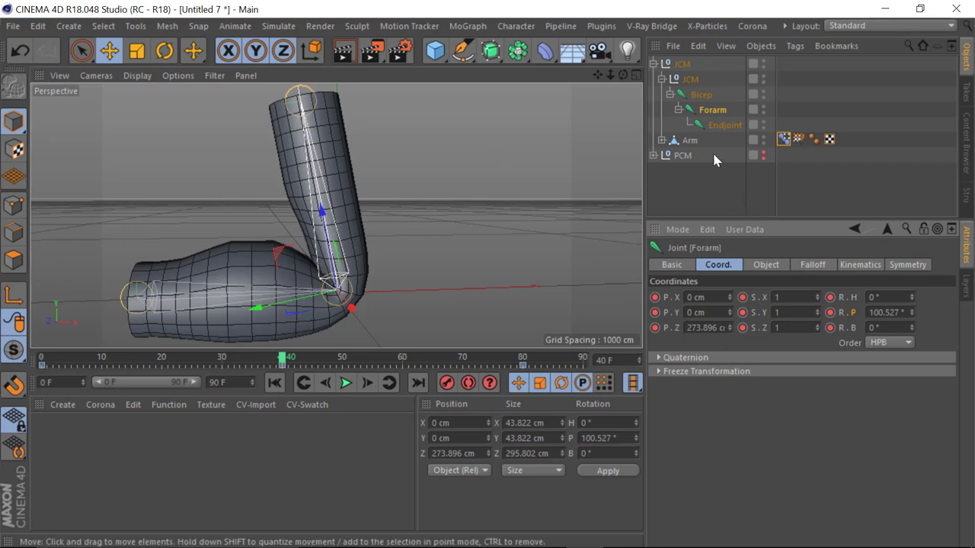
- Make the Pose Morph tag's Strength driven (absolute) by that rotation, now reading 27.924%
left_click(783, 139)
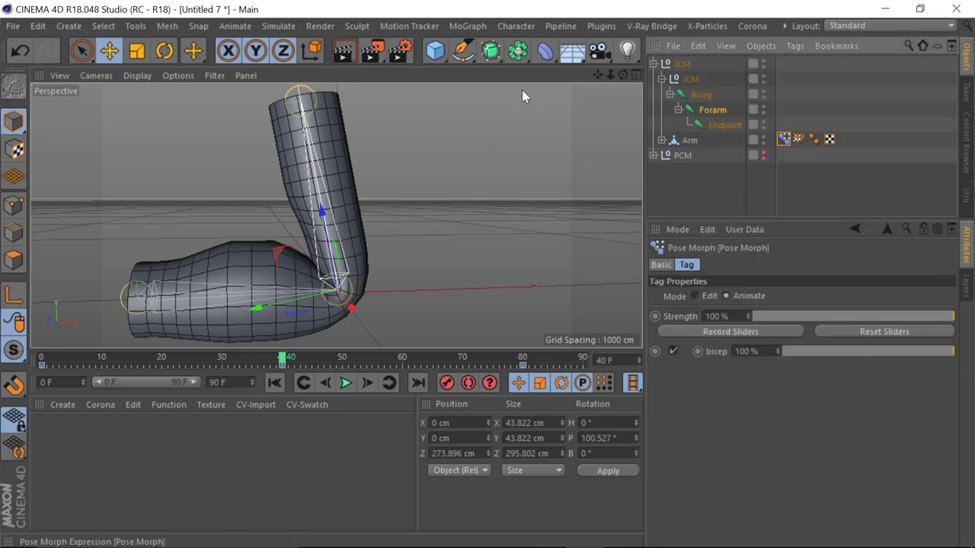
right_click(680, 315)
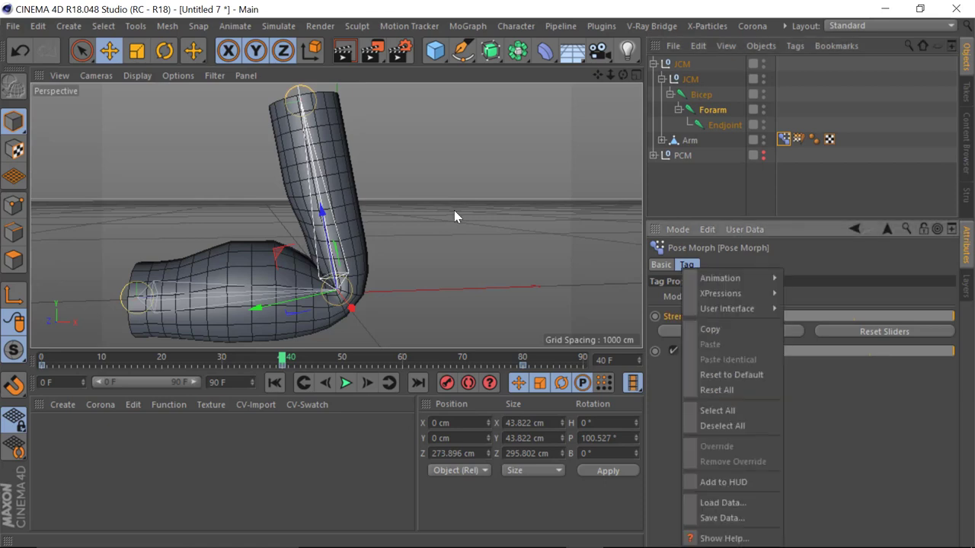
mouse_move(728, 293)
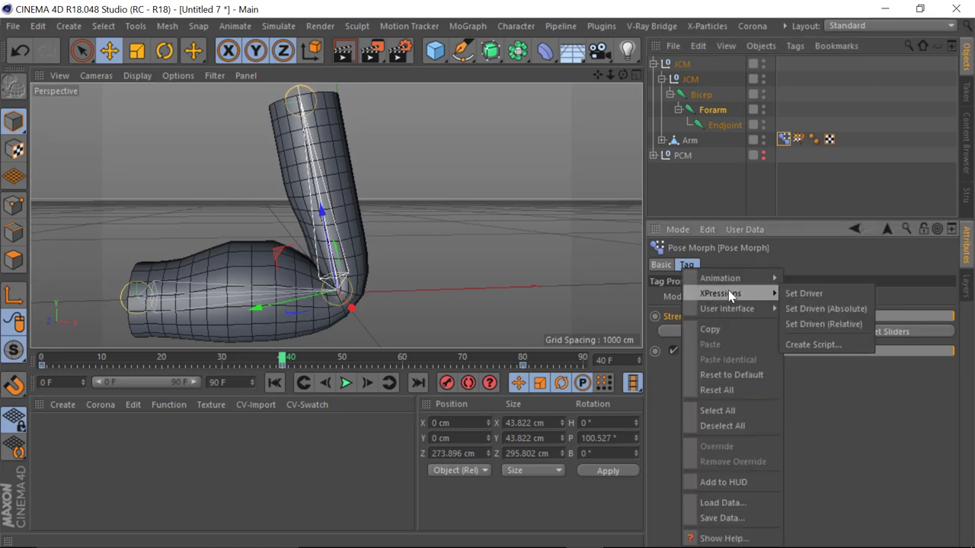
left_click(842, 309)
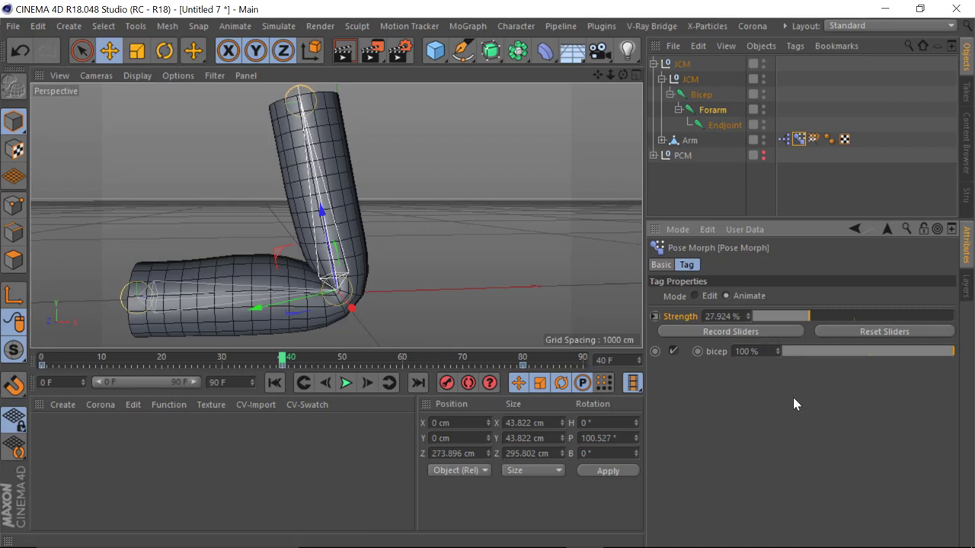
- Open the XPresso editor and inspect the Forarm and Range Mapper nodes
double_click(783, 141)
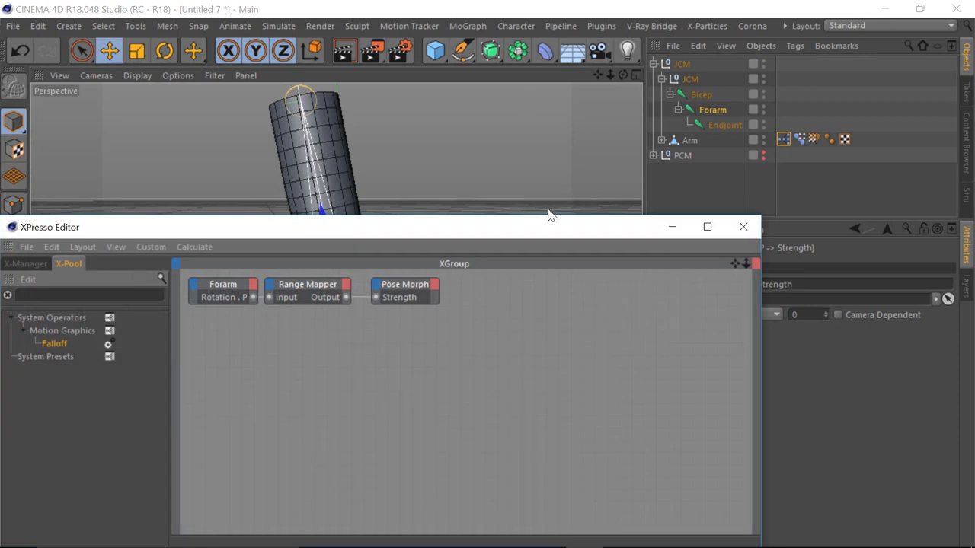
left_click_drag(545, 232, 578, 323)
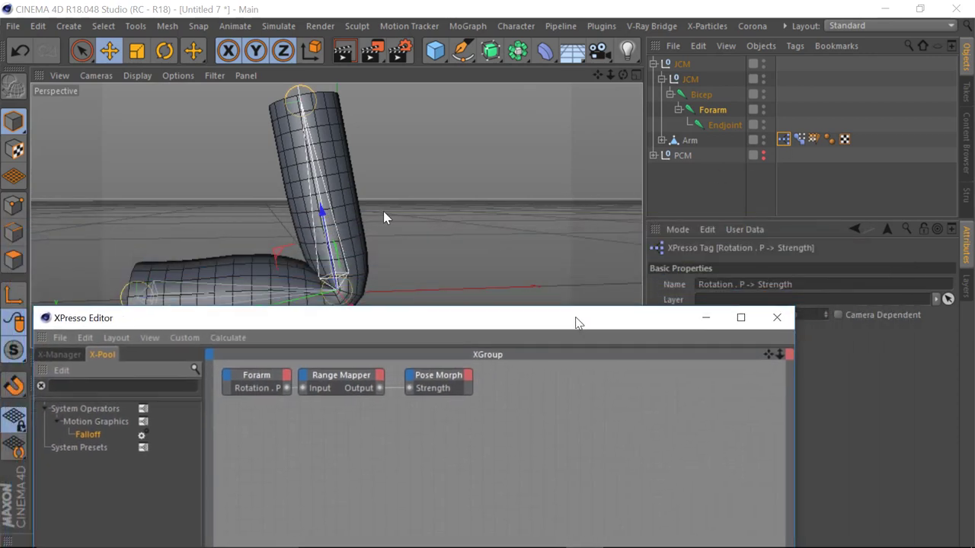
left_click(256, 385)
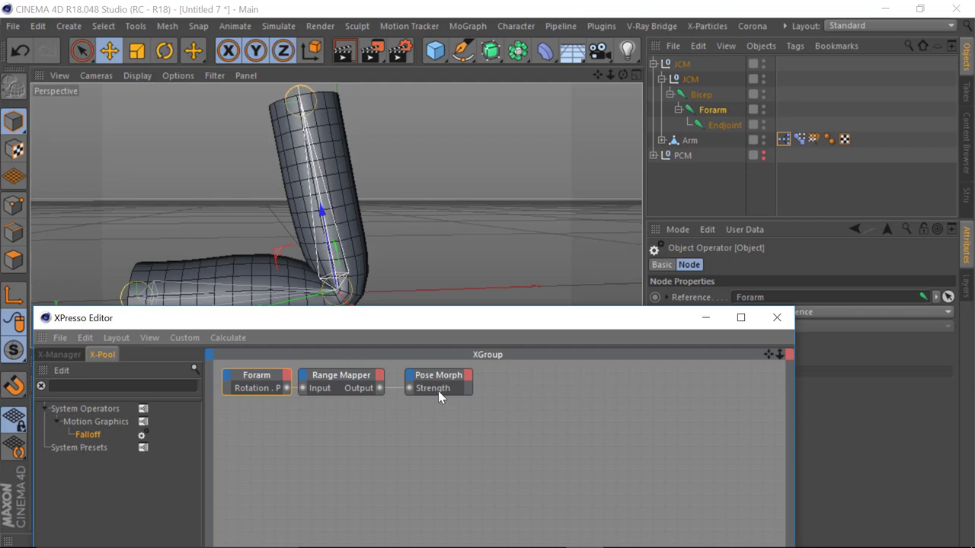
left_click(345, 375)
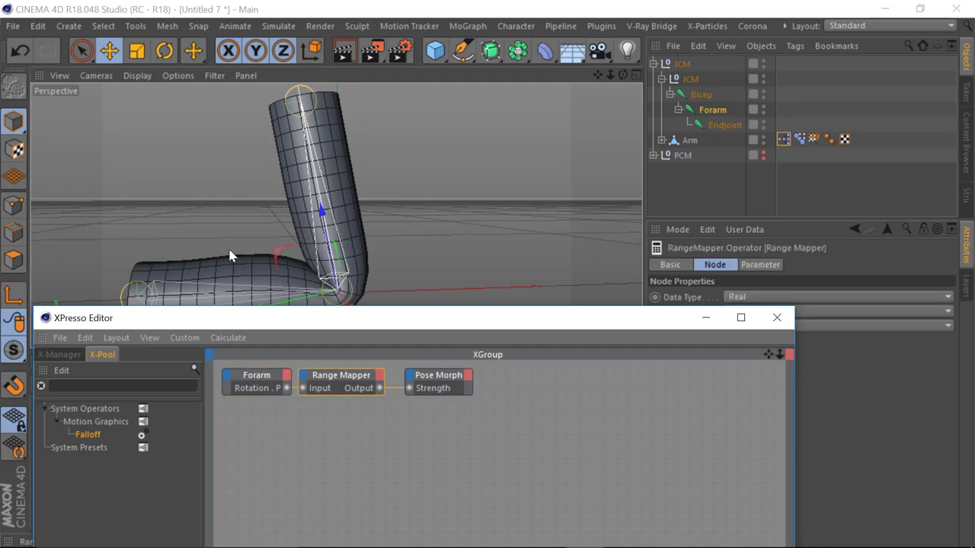
left_click_drag(499, 324, 317, 326)
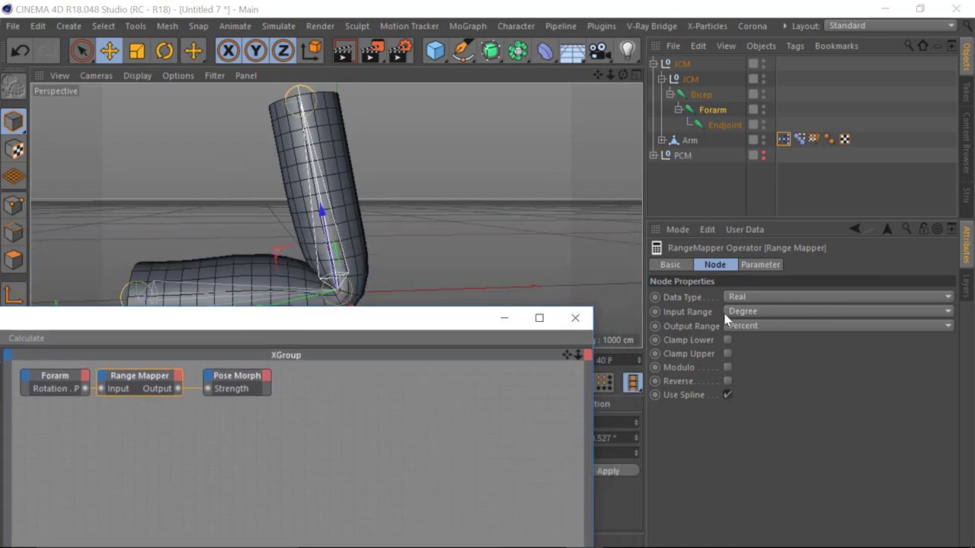
- Tick Clamp Upper and Clamp Lower on the Range Mapper and move the editor aside
left_click(728, 355)
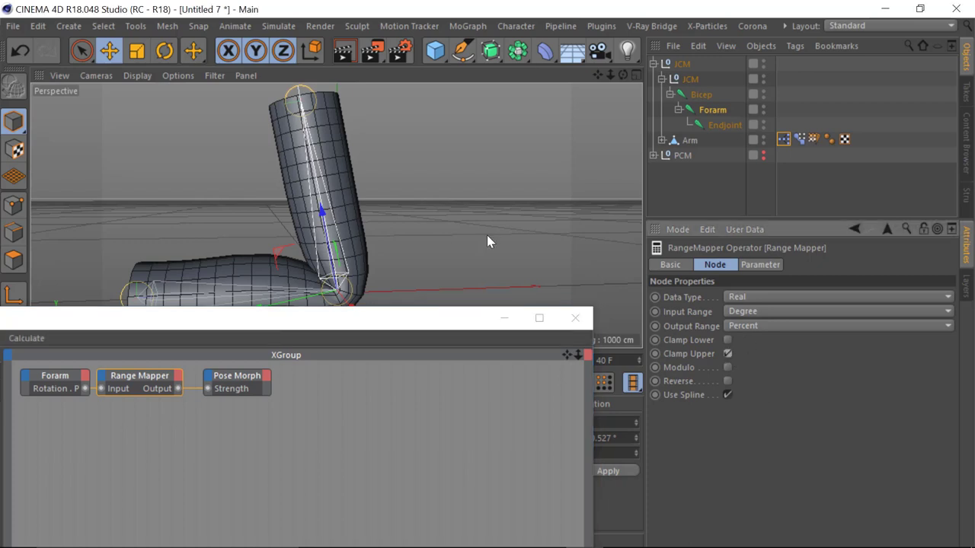
left_click(727, 340)
left_click_drag(452, 322, 595, 342)
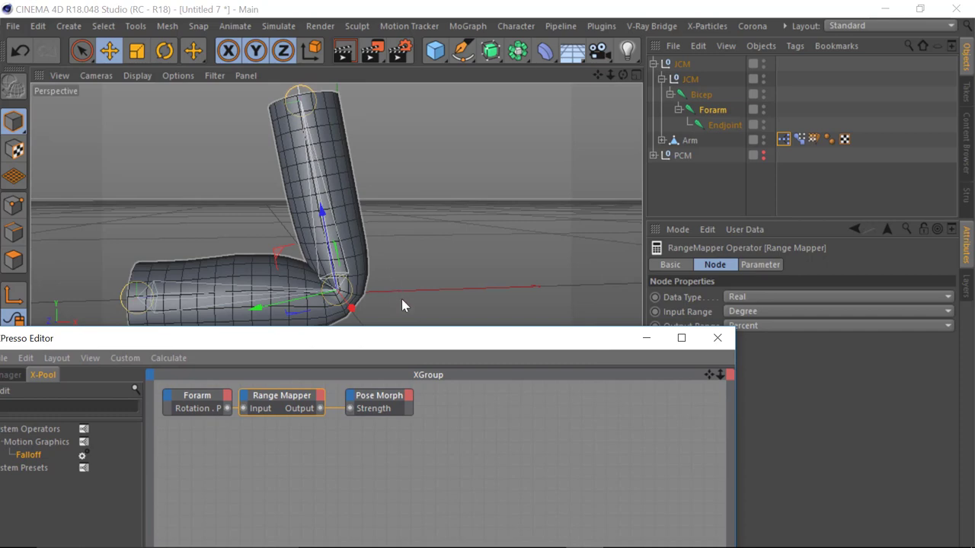
left_click_drag(412, 345, 320, 279)
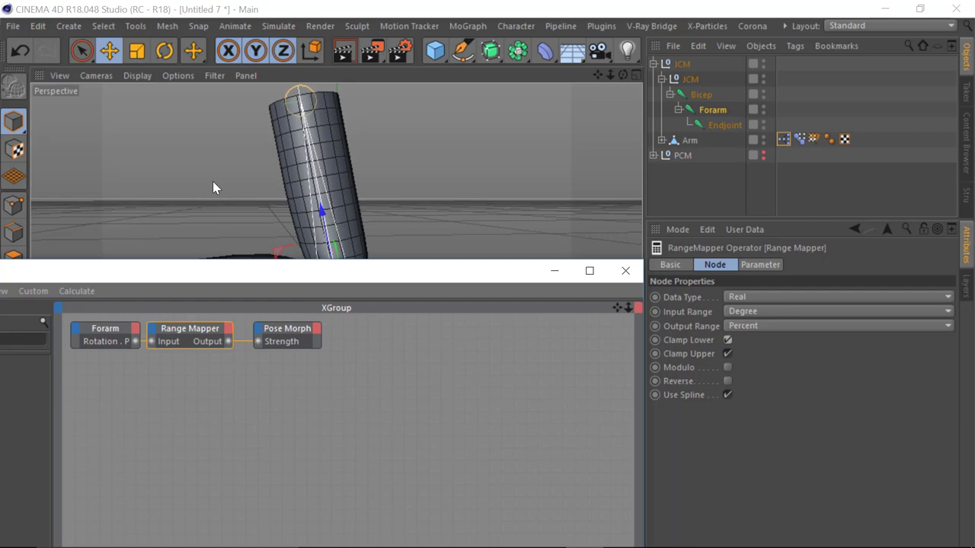
left_click_drag(361, 279, 329, 284)
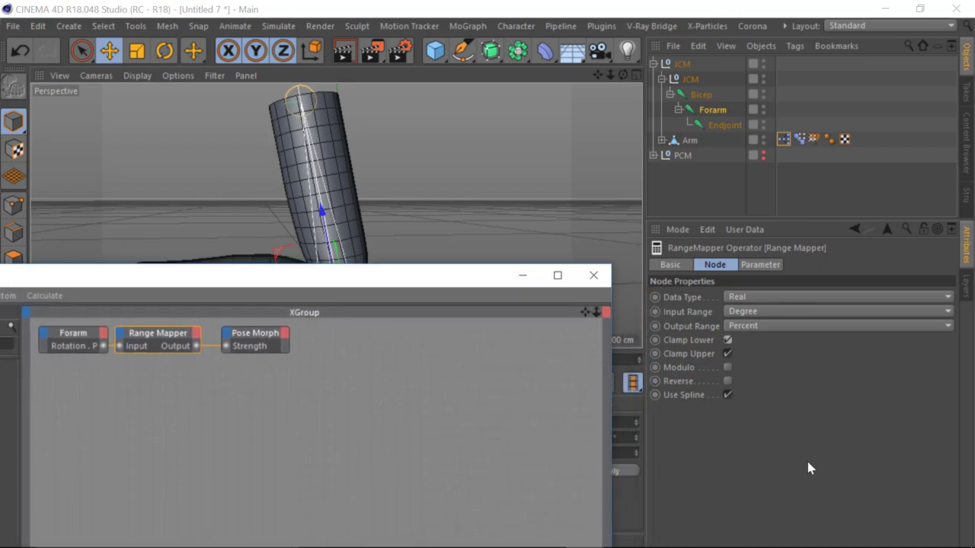
- In the Range Mapper's Parameter tab, change Input Upper from 360° to 100.527°
left_click(760, 267)
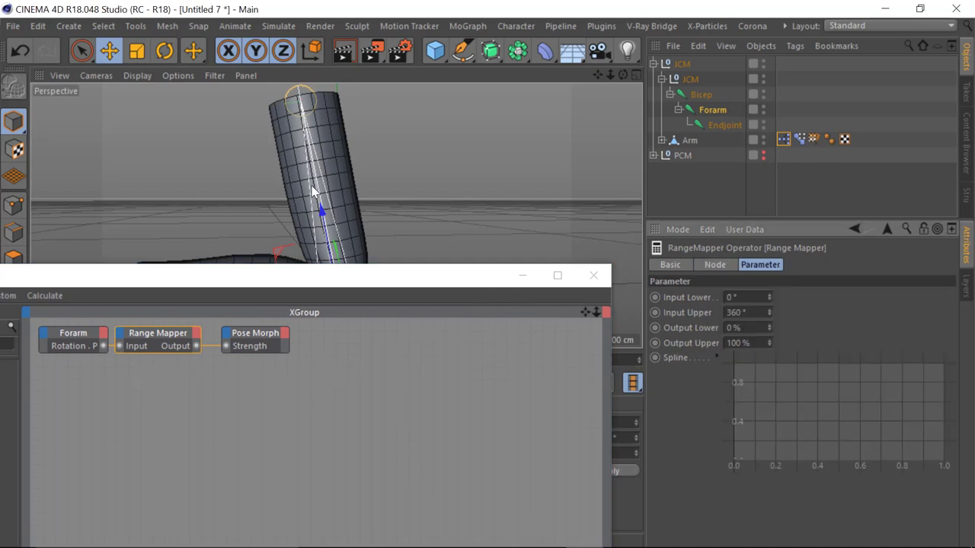
left_click_drag(467, 285, 444, 359)
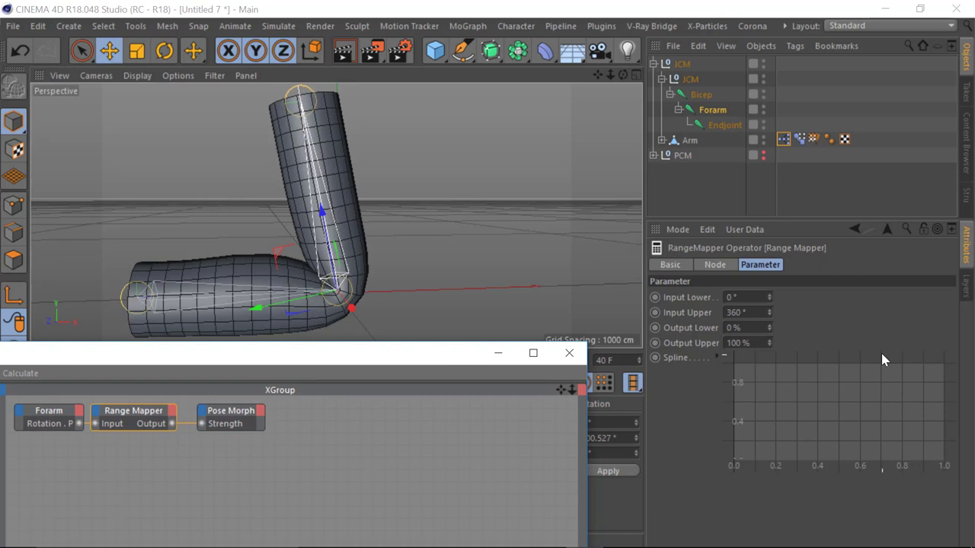
left_click_drag(442, 357, 459, 361)
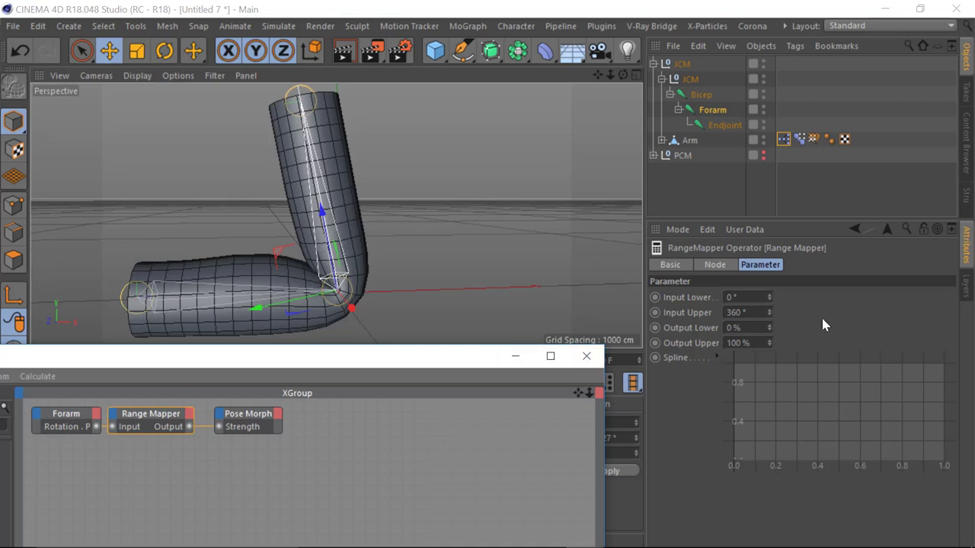
left_click(753, 312)
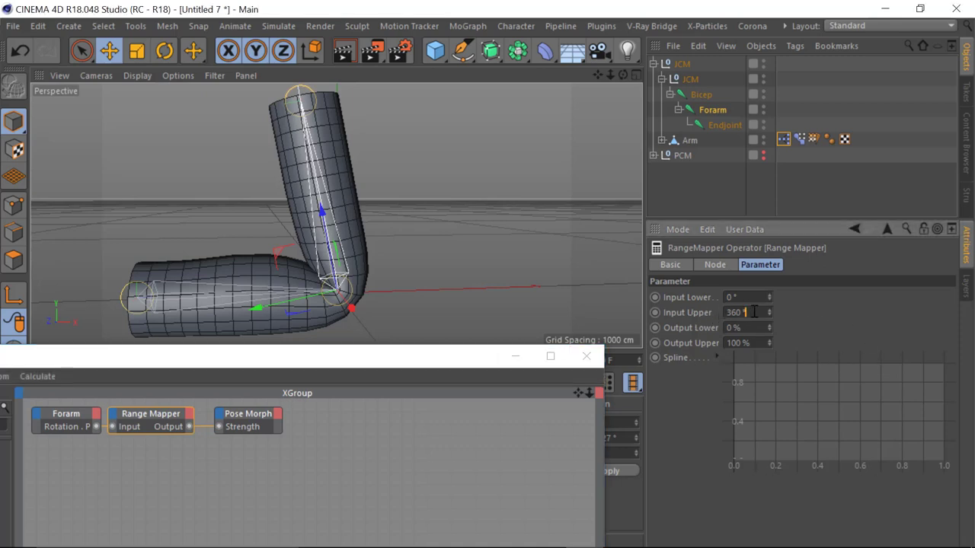
key("Return")
type("100.527")
key("Return")
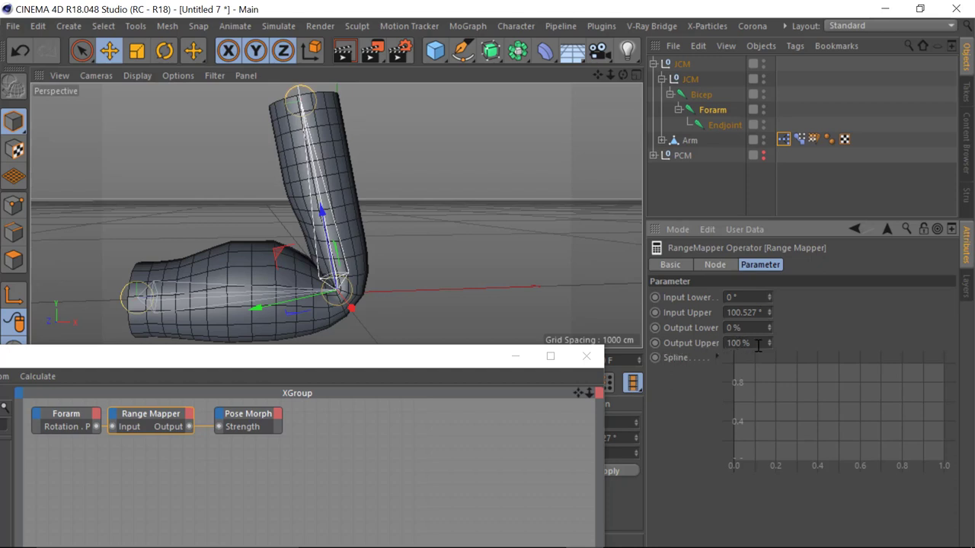
- Close the XPresso editor and play the animation from frame 0 to check the bicep bulge
left_click(587, 356)
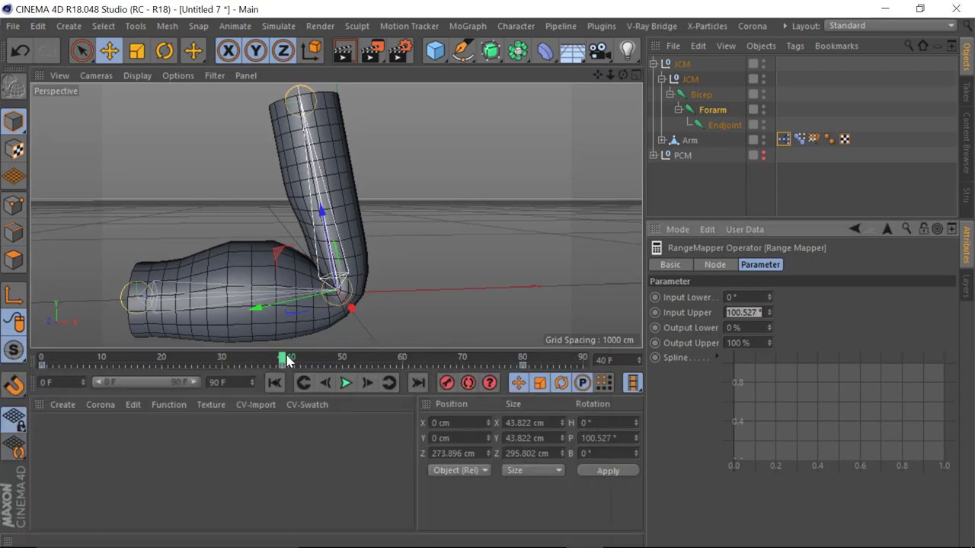
left_click_drag(284, 359, 512, 366)
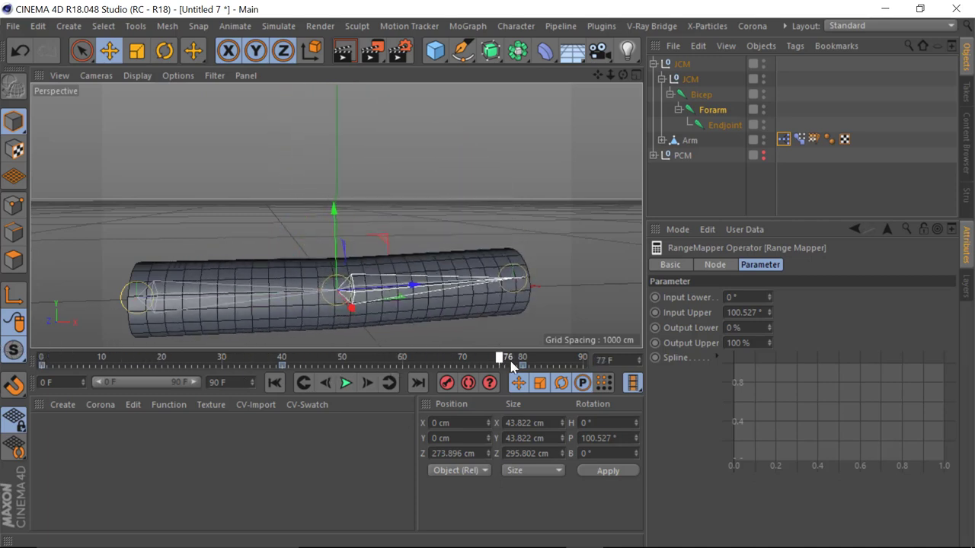
left_click(344, 383)
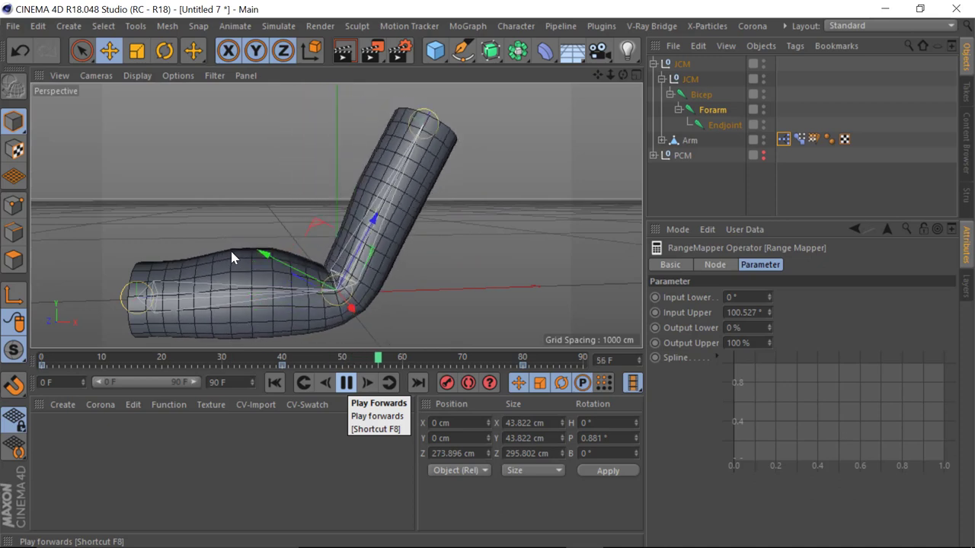
key("F8")
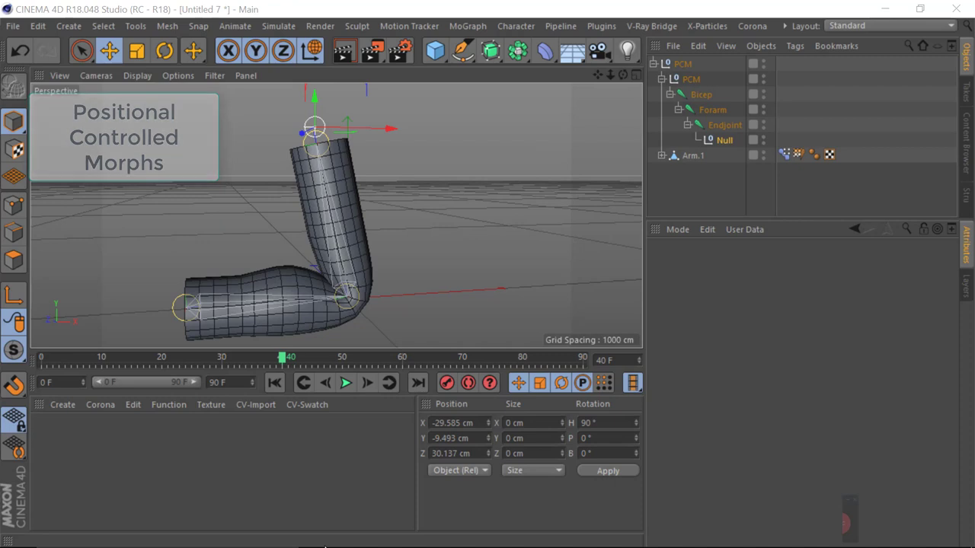
- Set the bicep pose strength on Arm.1's Pose Morph tag to 0%
mouse_move(284, 361)
left_mouse_down()
mouse_move(76, 354)
mouse_move(282, 365)
left_mouse_up()
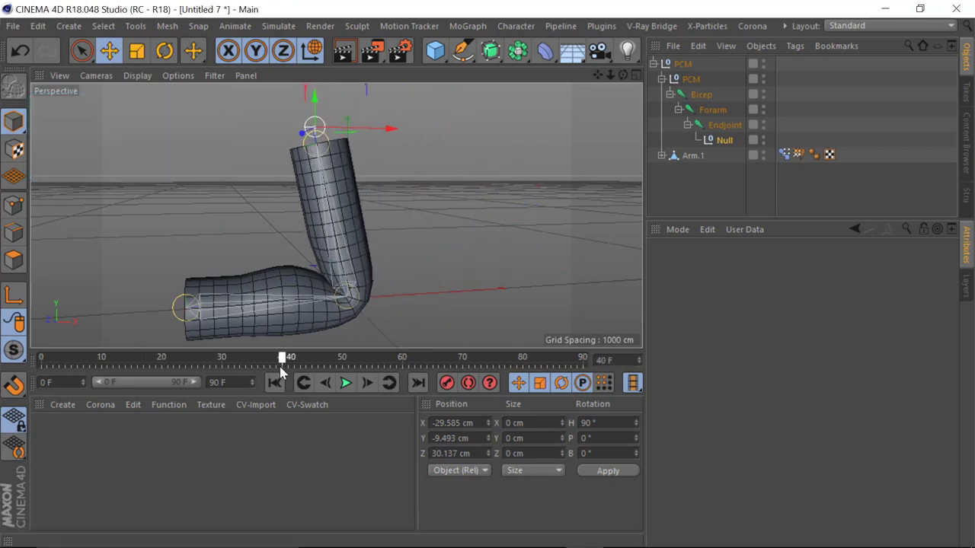
left_click(784, 153)
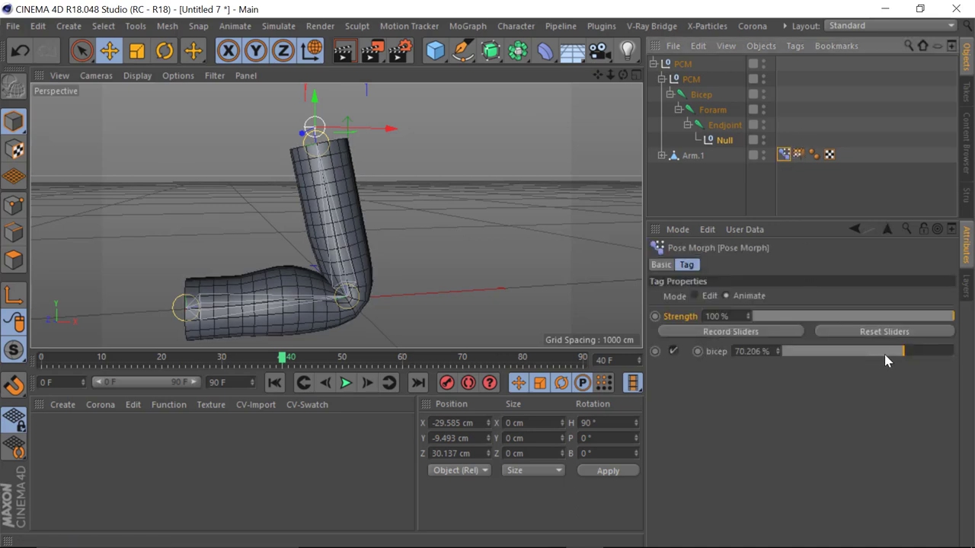
left_click_drag(948, 351, 782, 351)
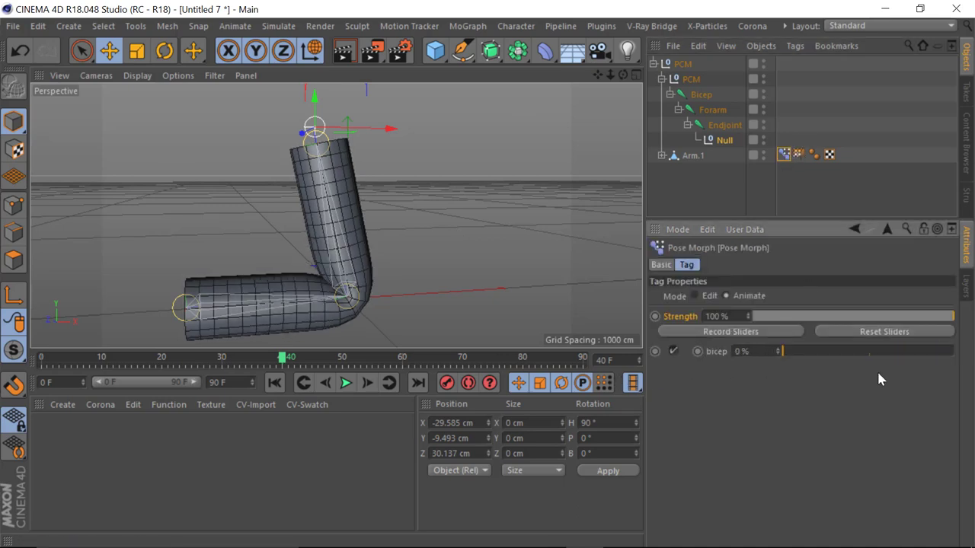
left_click_drag(878, 379, 533, 401)
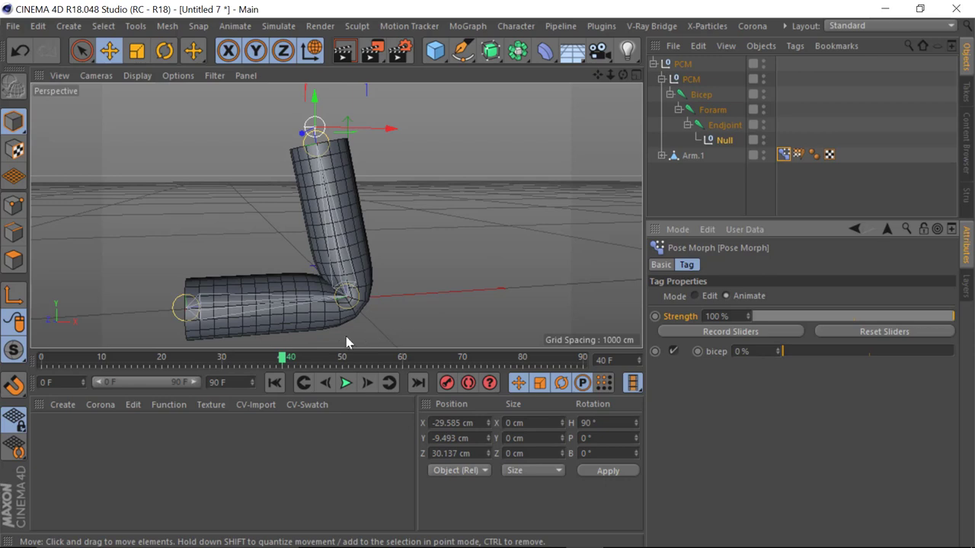
- Select the PCM null and the Bicep joint, and return to frame 0 with the arm straight
left_click_drag(411, 272, 275, 223, "alt")
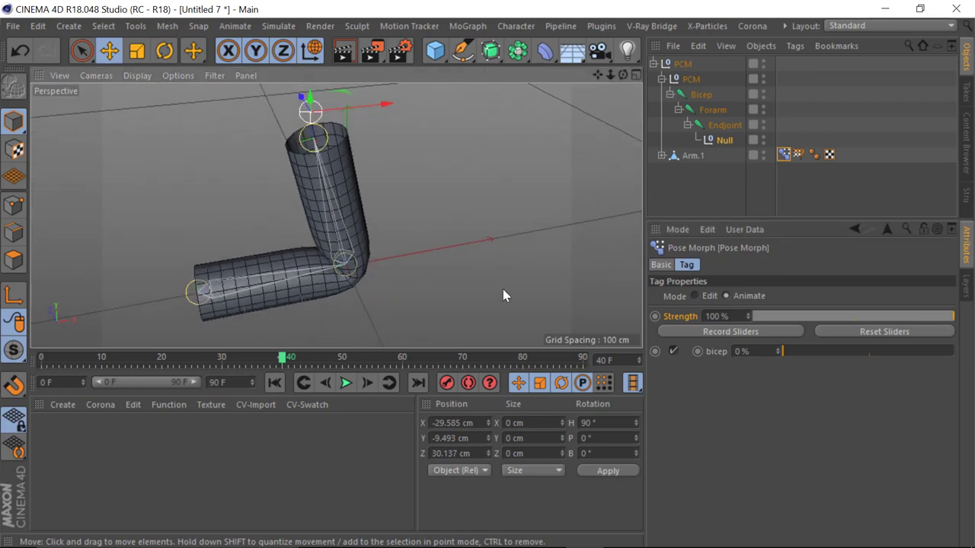
left_click(337, 198)
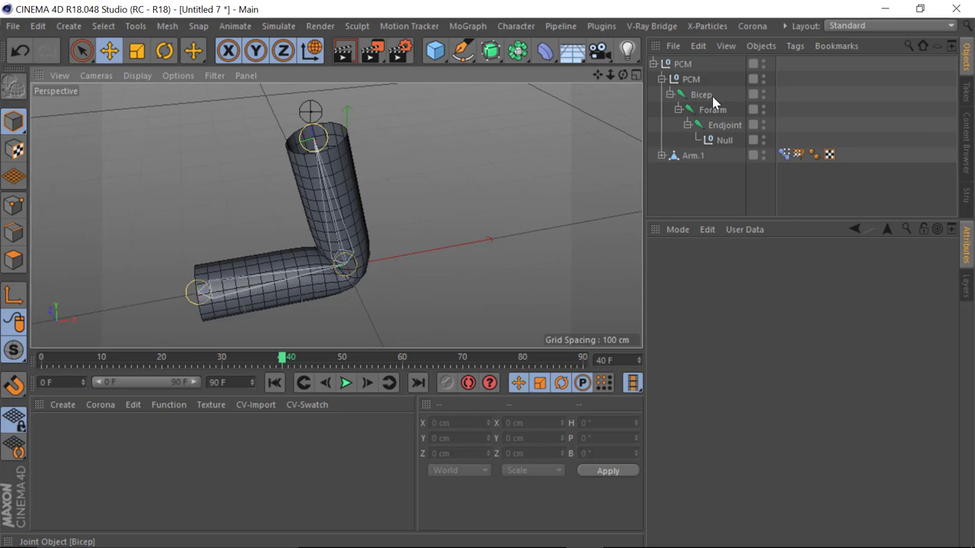
left_click(691, 79)
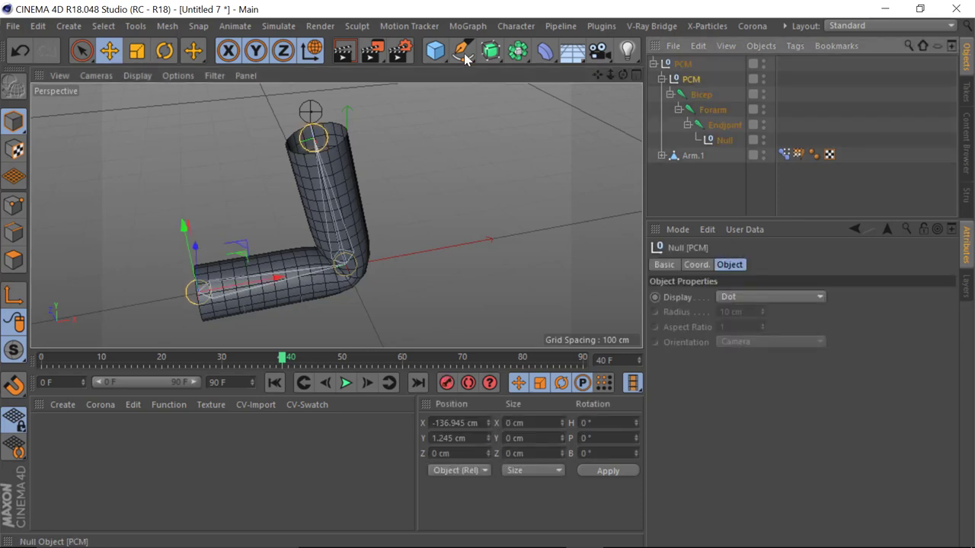
left_click(707, 99)
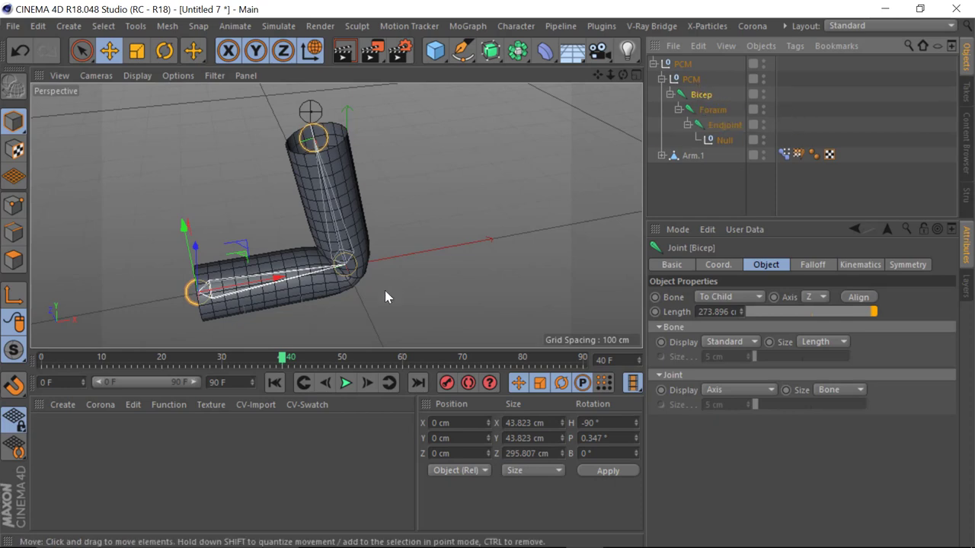
left_click_drag(283, 360, 2, 257)
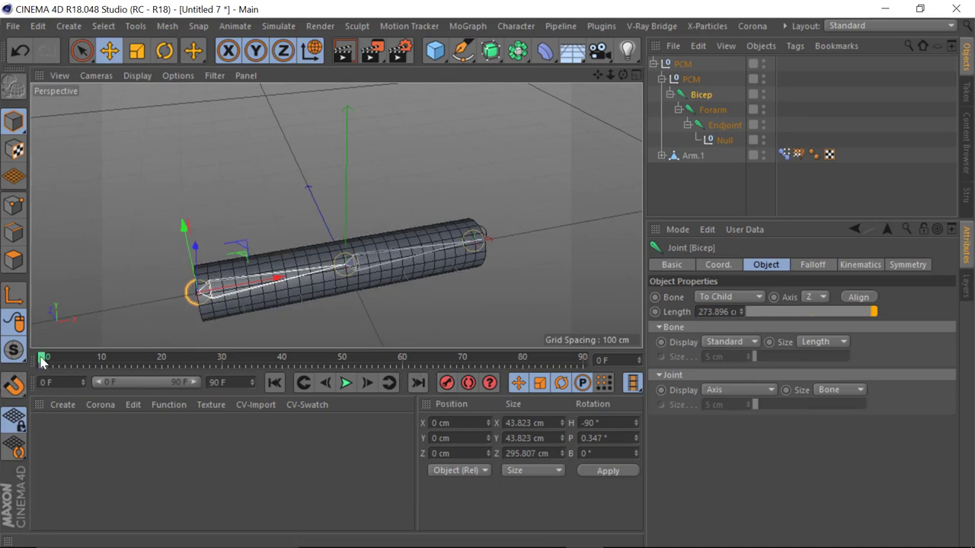
- Rotate the Bicep joint near frame 28 and record a rotation keyframe to swing the upper arm
left_click_drag(42, 361, 221, 369)
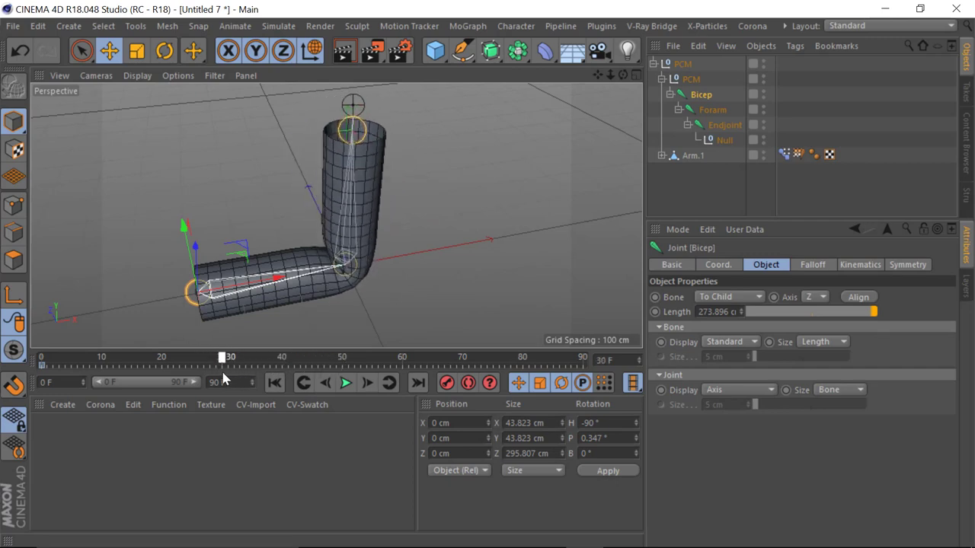
left_click(164, 50)
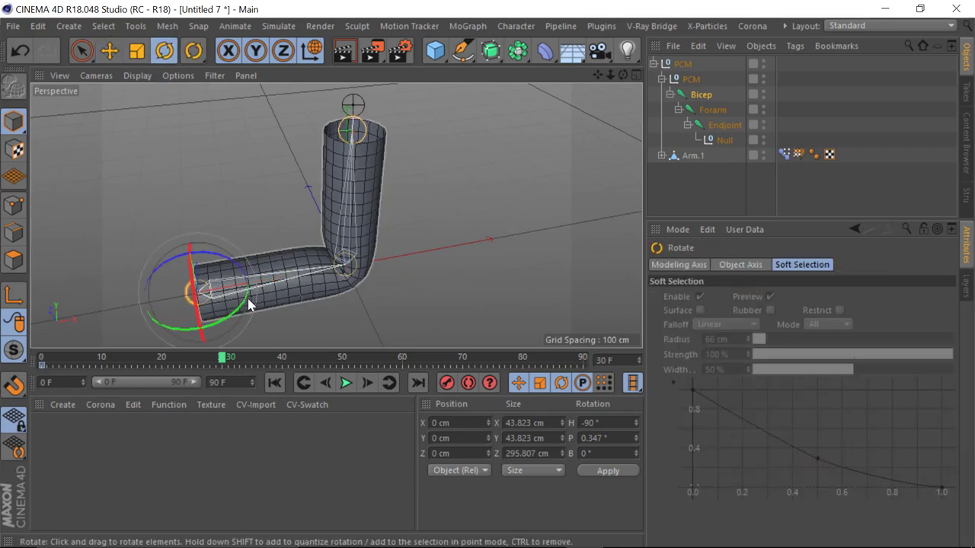
mouse_move(223, 314)
left_mouse_down()
mouse_move(218, 346)
mouse_move(189, 333)
mouse_move(215, 324)
left_mouse_up()
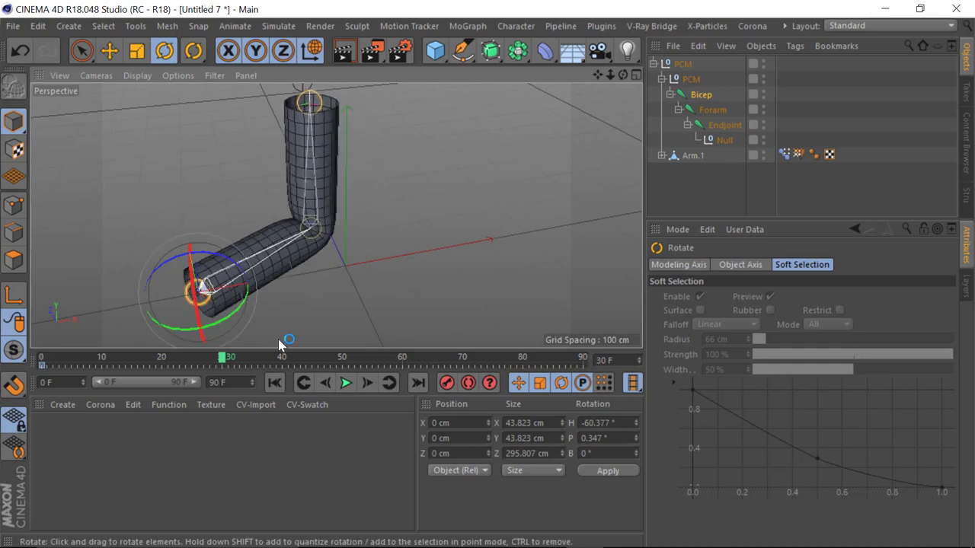
left_click(447, 382)
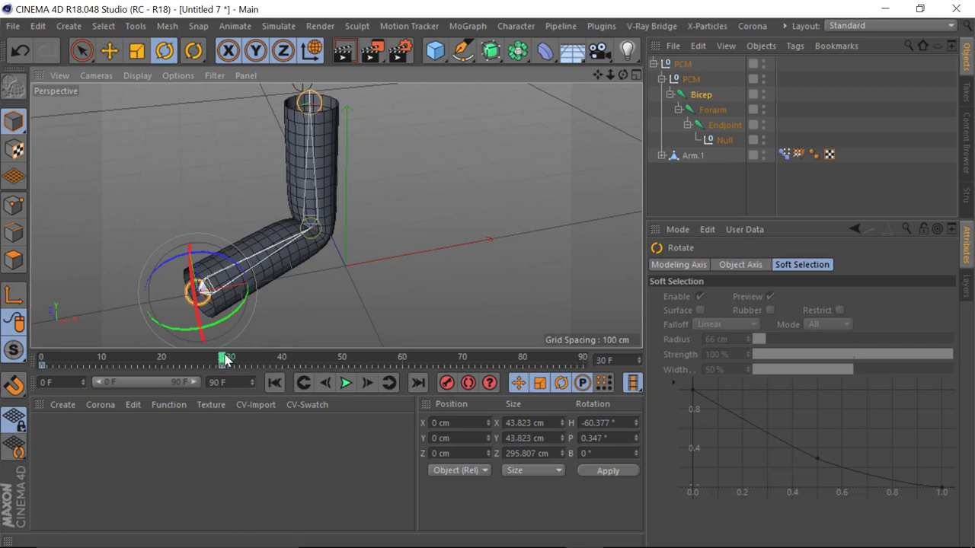
left_click_drag(226, 359, 43, 358)
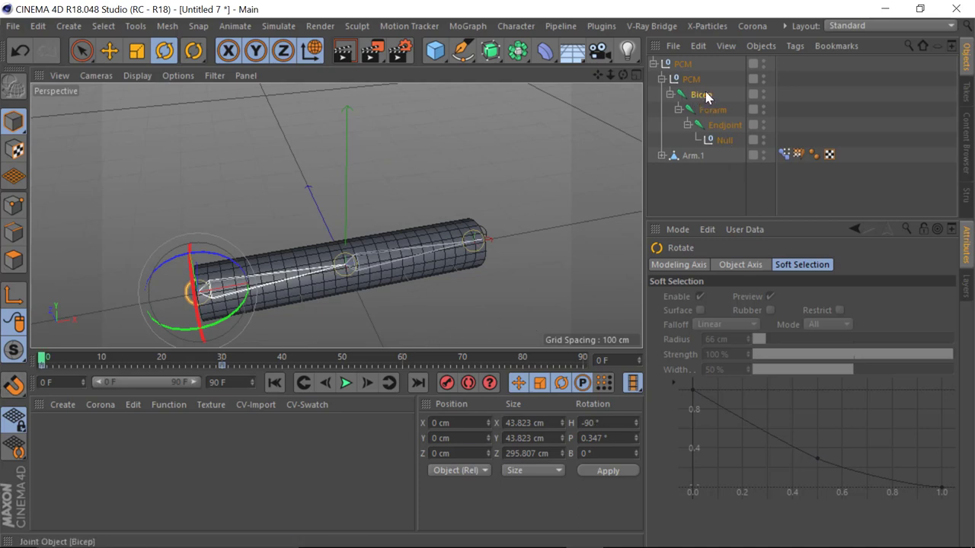
left_click(727, 140)
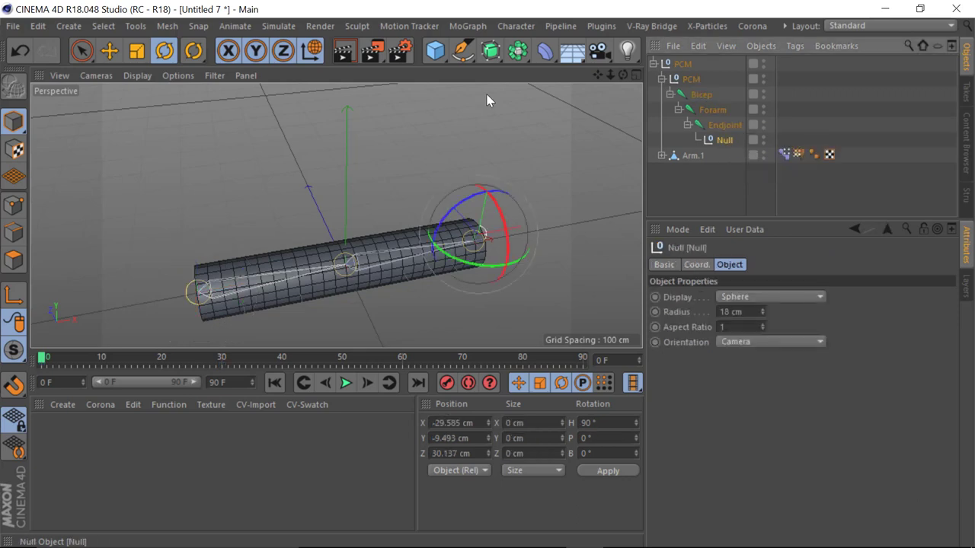
- Rename the Null under Endjoint to 'enter'
double_click(725, 141)
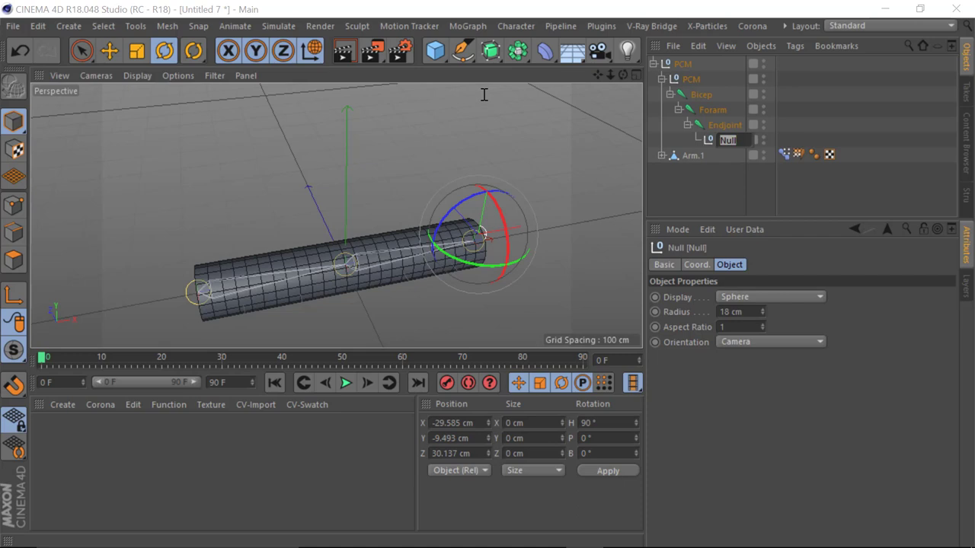
type("bu")
key("BackSpace")
type("enter")
key("Return")
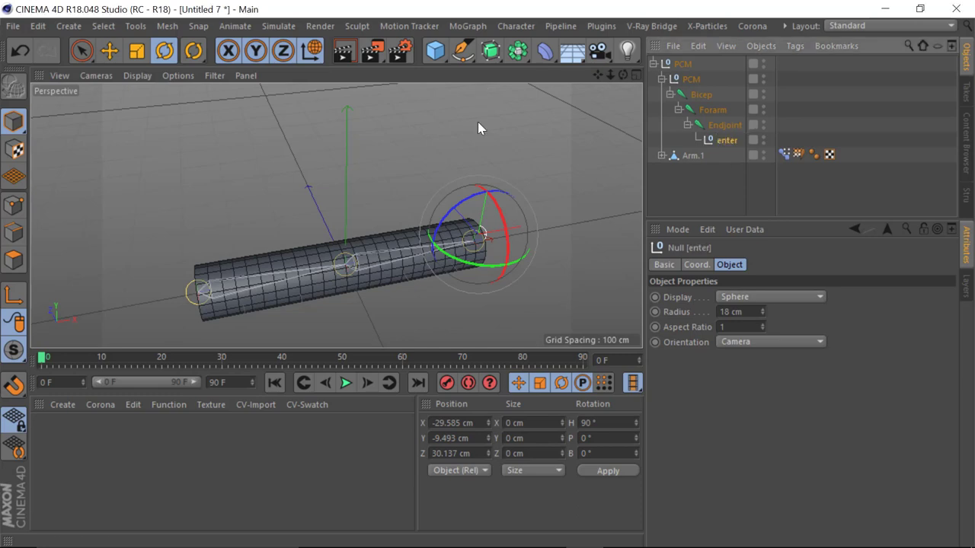
- Add an XPresso tag to the top PCM null
left_click(682, 64)
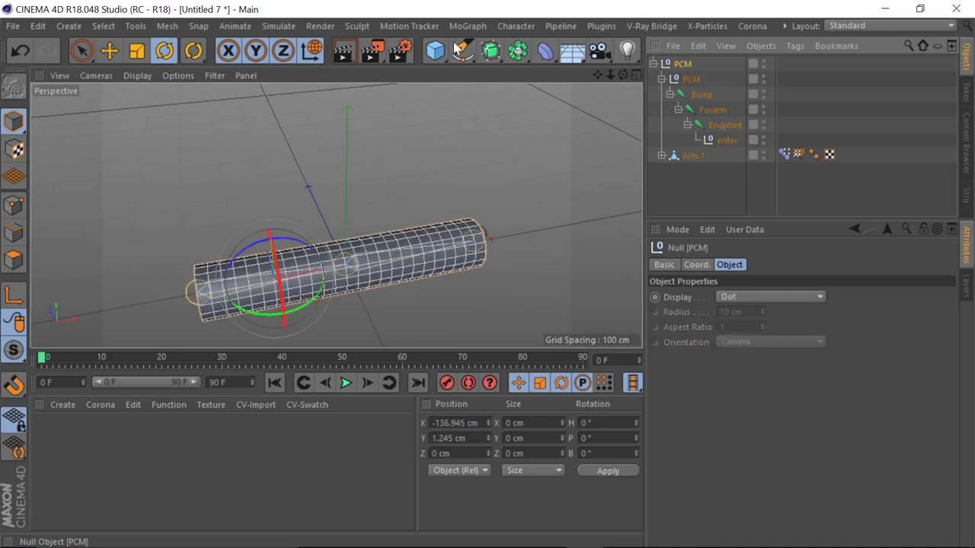
right_click(682, 64)
mouse_move(767, 22)
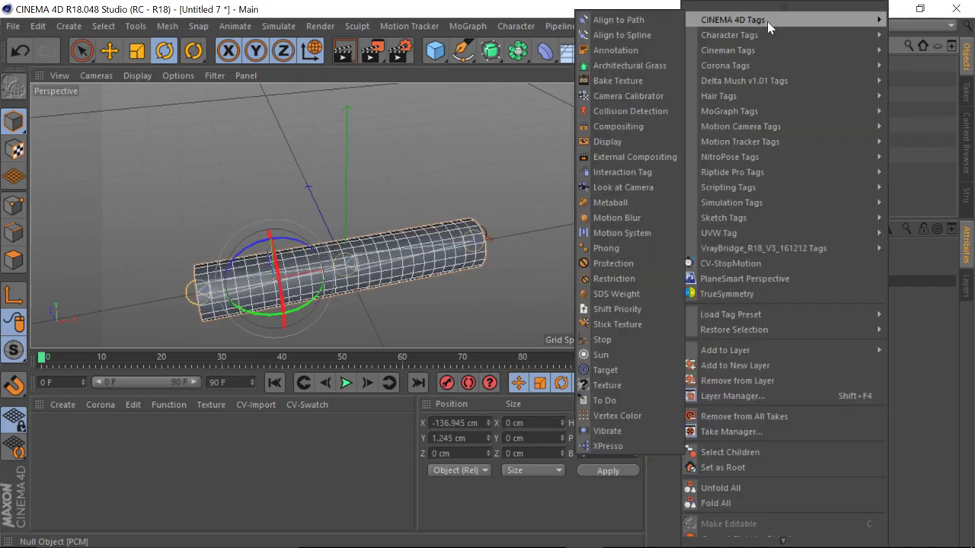
left_click(626, 448)
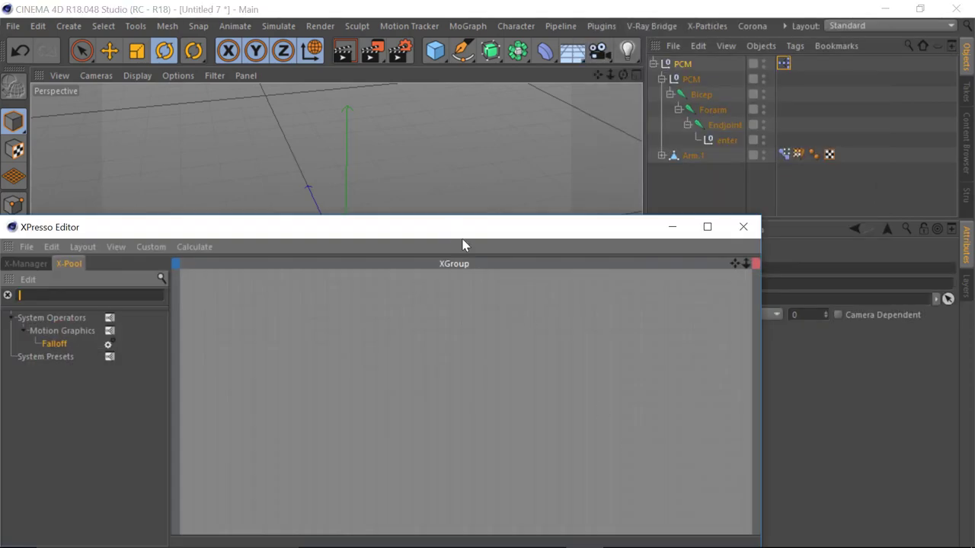
left_click_drag(462, 242, 475, 329)
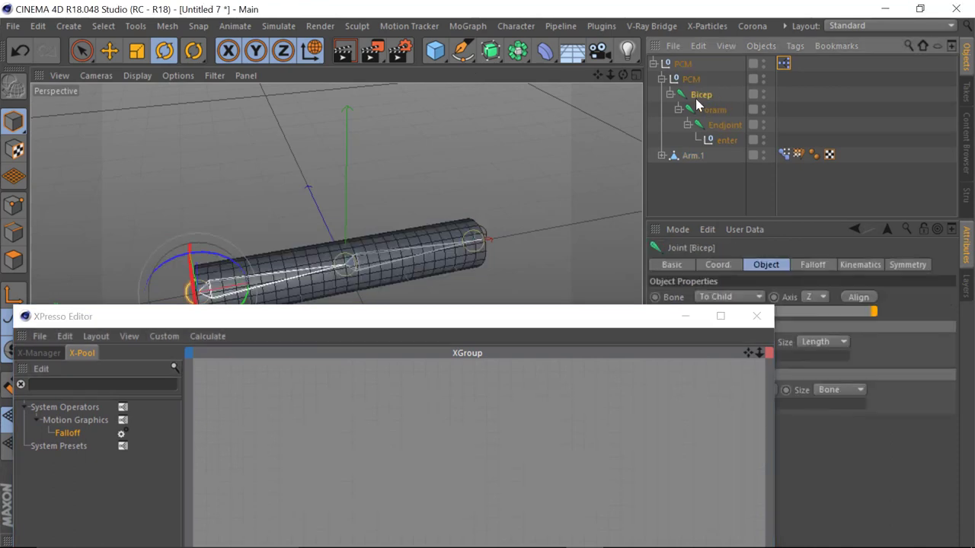
- Add Bicep and enter object nodes to the XPresso graph and widen them
left_click_drag(701, 99, 268, 403)
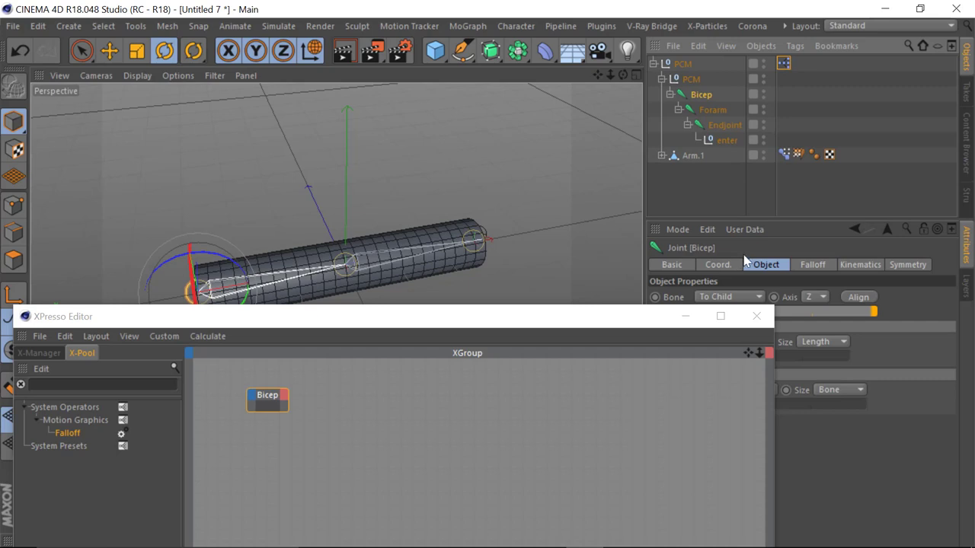
left_click_drag(724, 144, 246, 471)
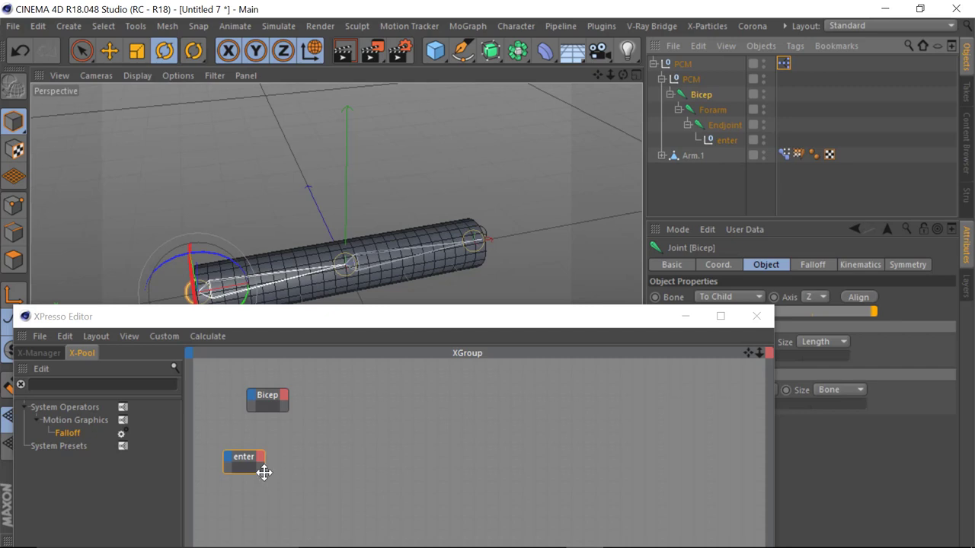
left_click_drag(263, 464, 306, 496)
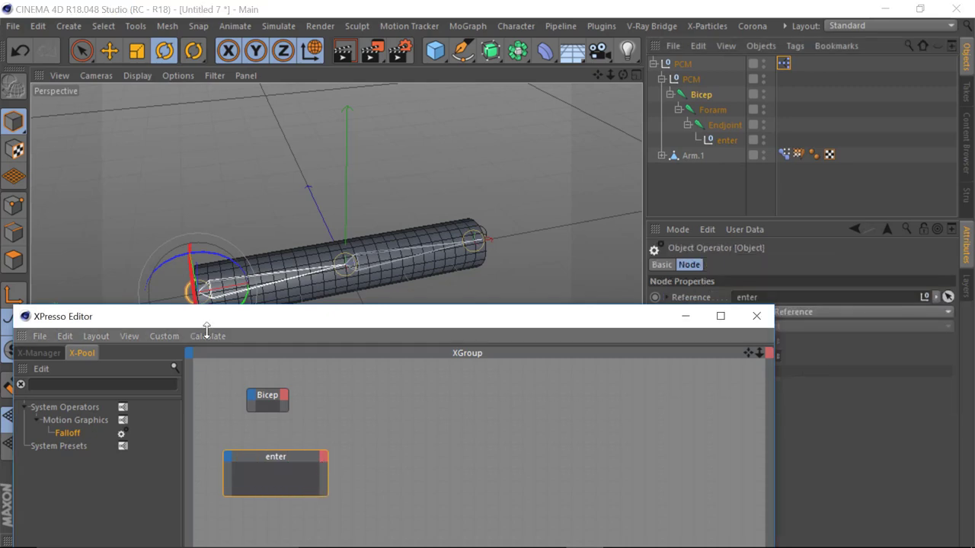
left_click_drag(283, 401, 338, 421)
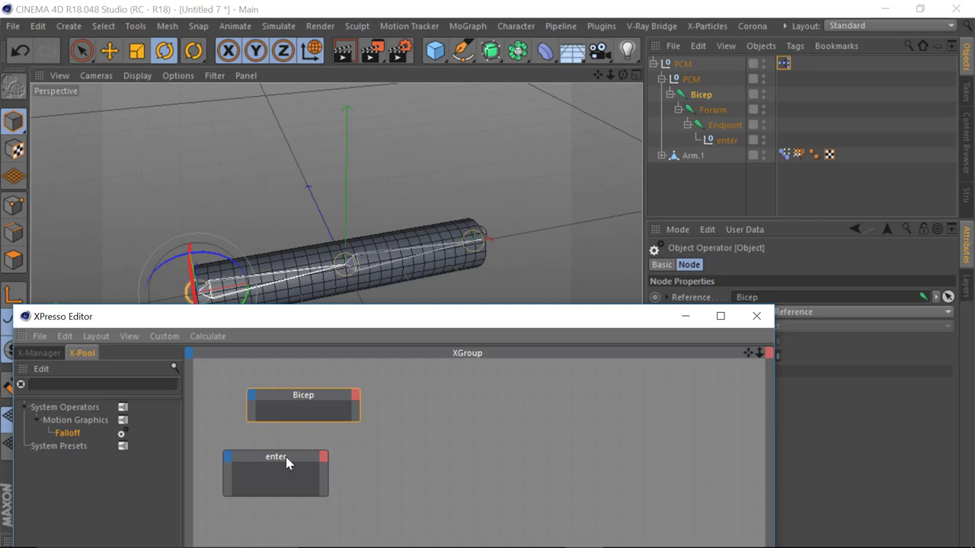
left_click_drag(286, 457, 305, 467)
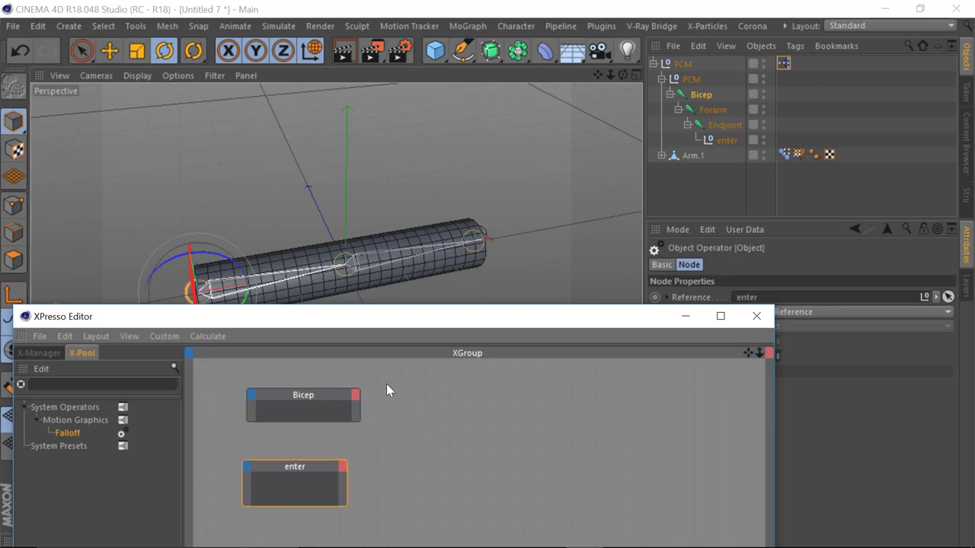
- Give the Bicep node a Global Matrix output
left_click(304, 400)
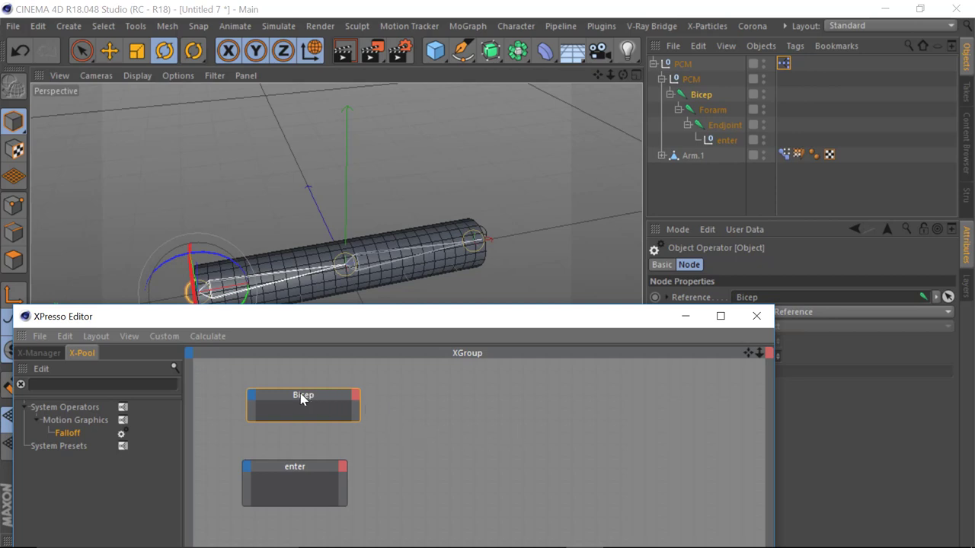
left_click(355, 396)
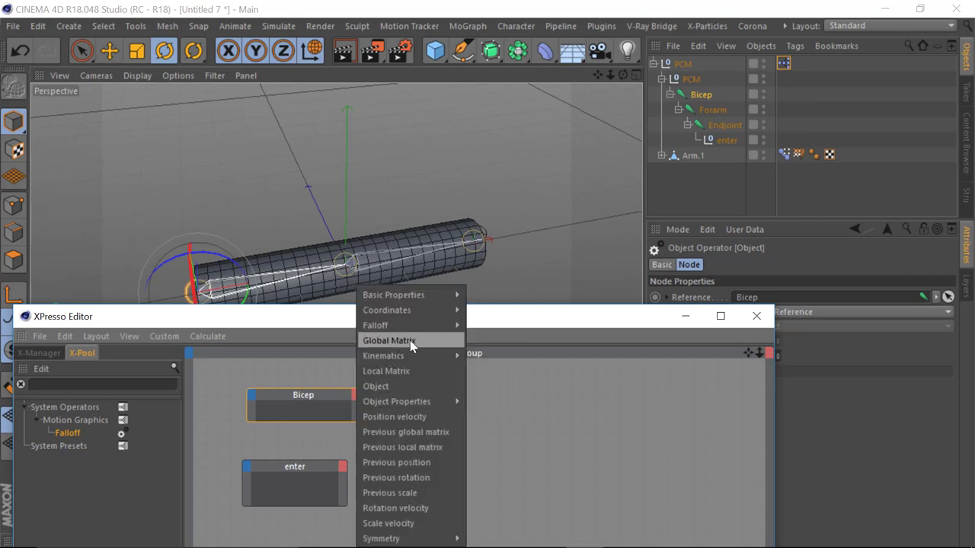
left_click(389, 340)
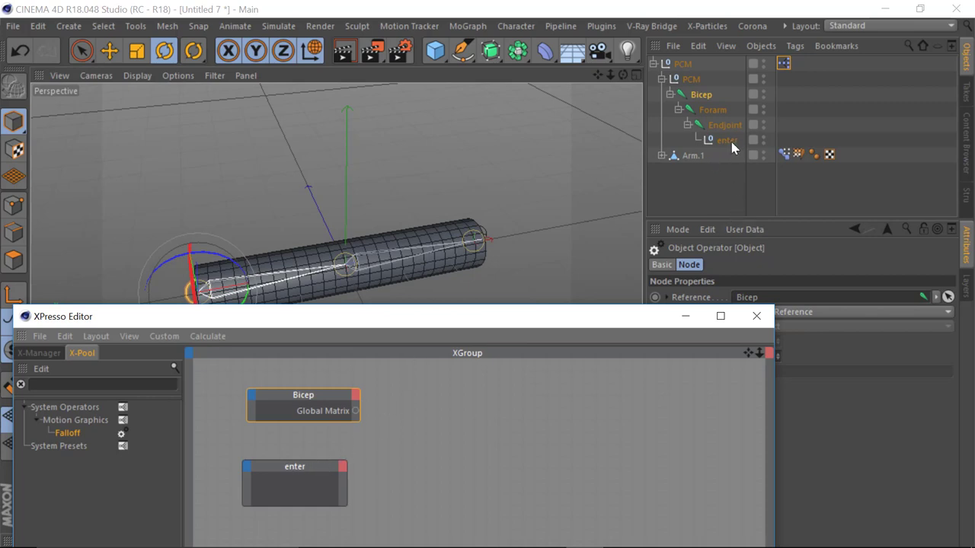
- Give the enter node a Global Position output
left_click(341, 466)
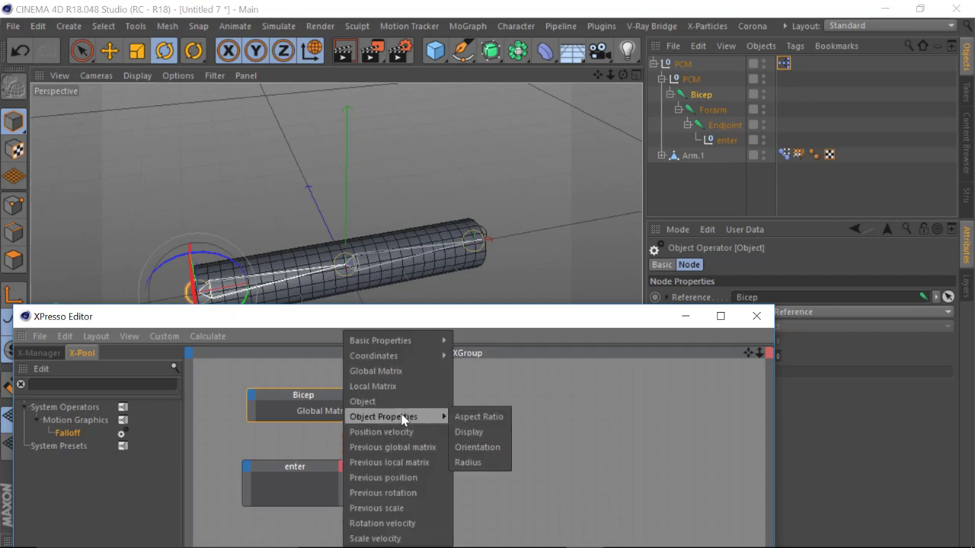
mouse_move(402, 360)
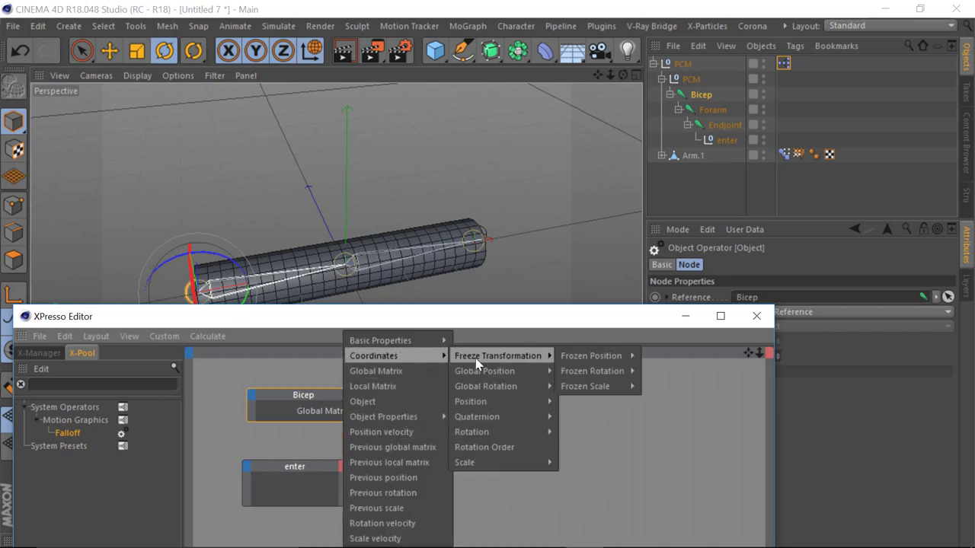
mouse_move(491, 371)
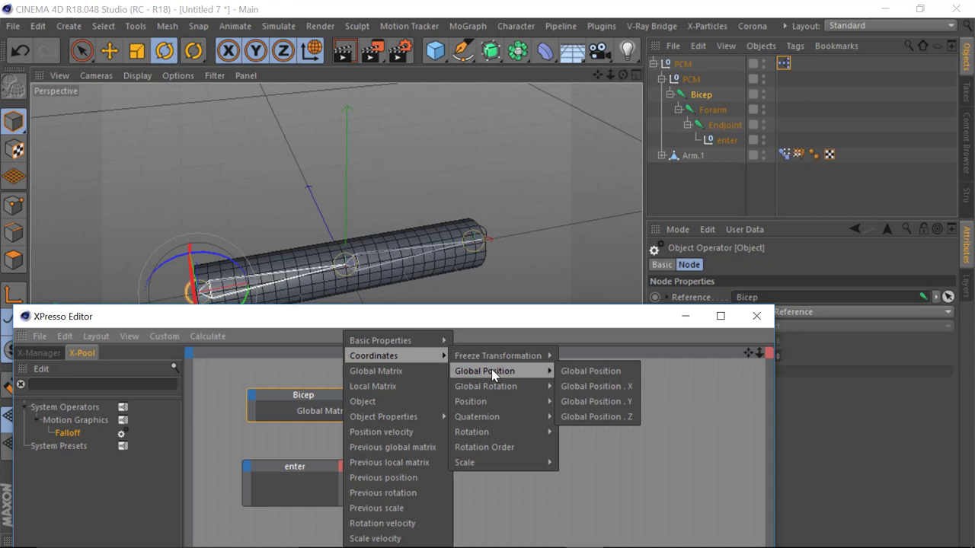
left_click(611, 371)
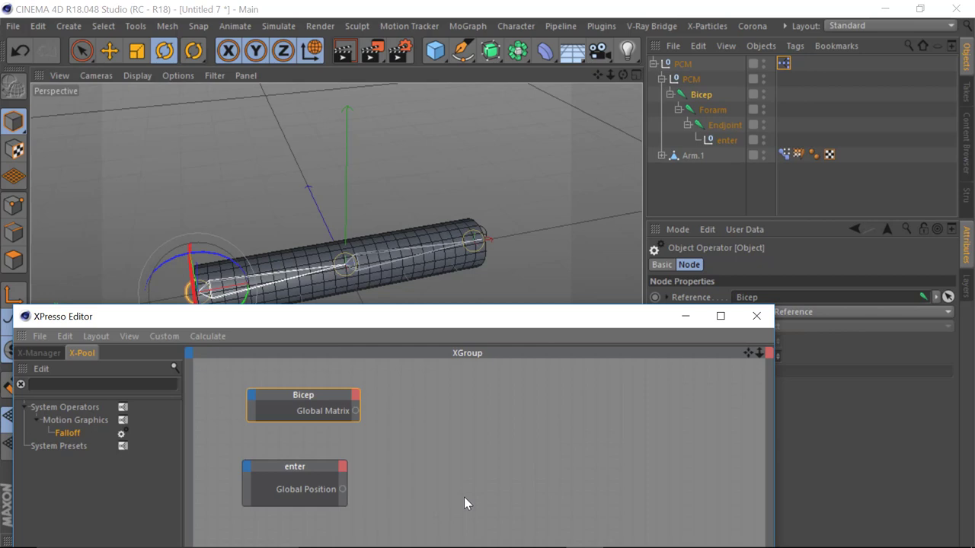
- Add a Falloff node fed by Bicep's Global Matrix and enter's Global Position, plus a Pose Morph node
left_click(97, 383)
type("fall")
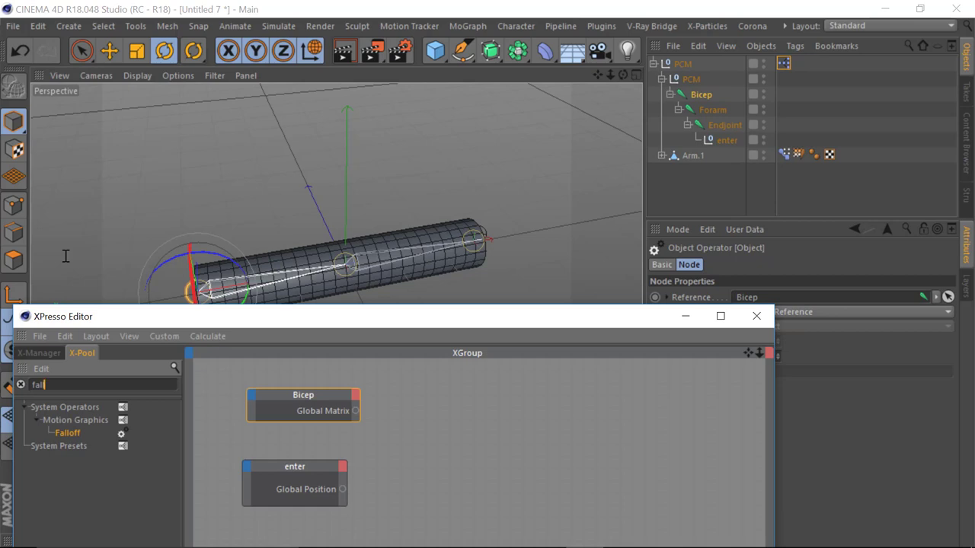
left_click_drag(60, 432, 512, 434)
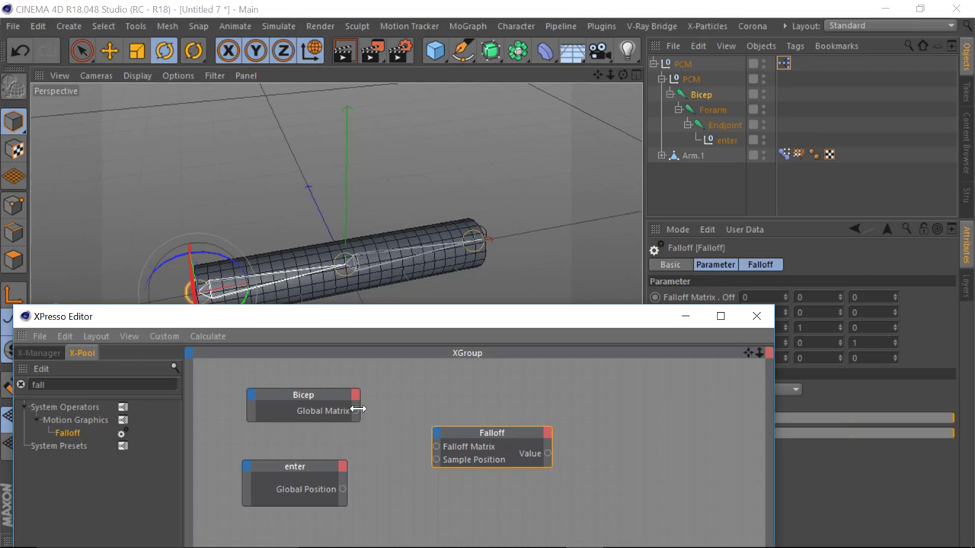
left_click_drag(355, 411, 437, 447)
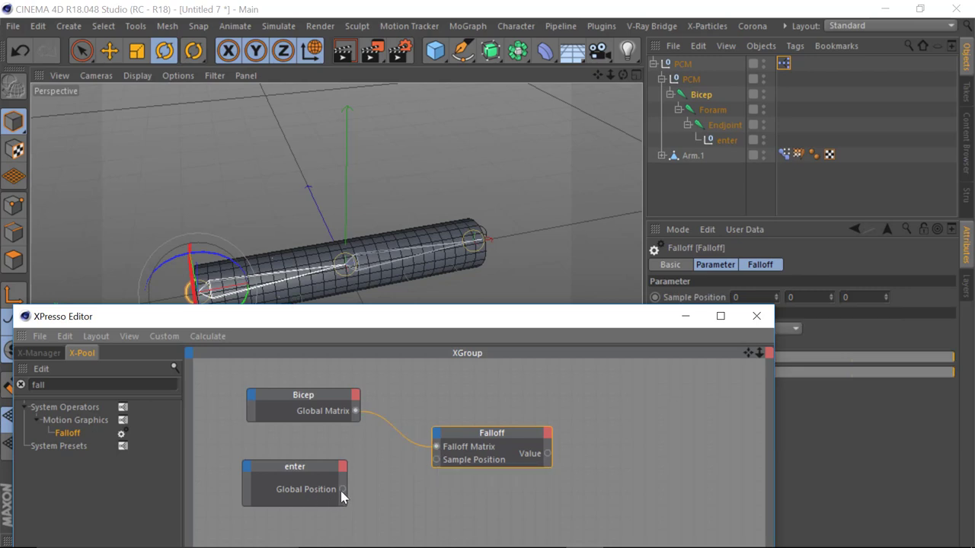
left_click_drag(364, 491, 433, 461)
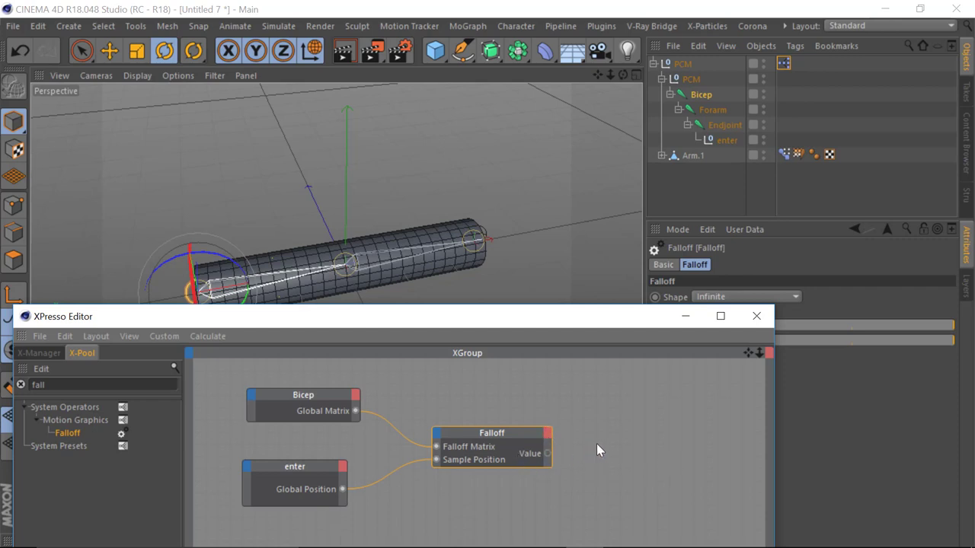
left_click_drag(787, 159, 626, 425)
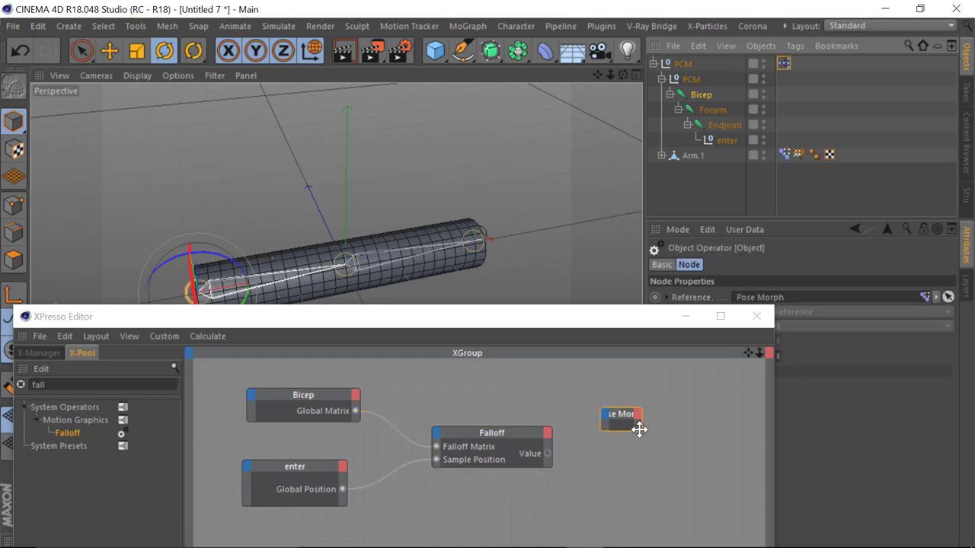
- Add a bicep Strength input to the Pose Morph node and wire Falloff's Value into it
left_click_drag(628, 419, 712, 422)
left_click(601, 396)
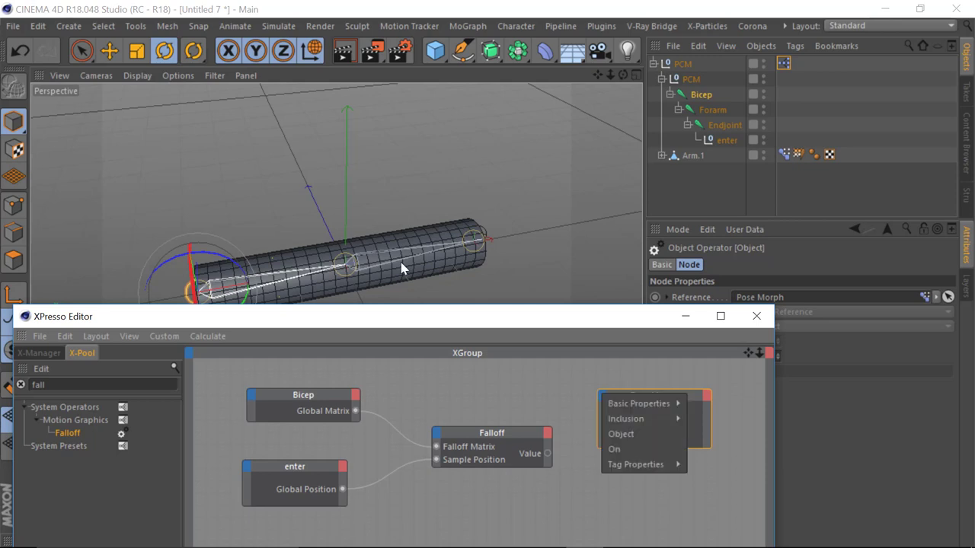
mouse_move(641, 470)
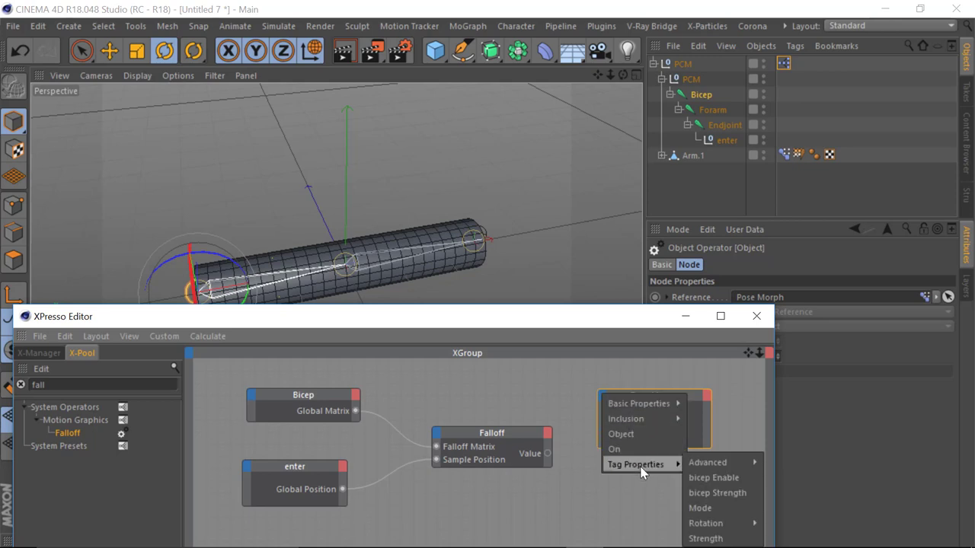
left_click(717, 492)
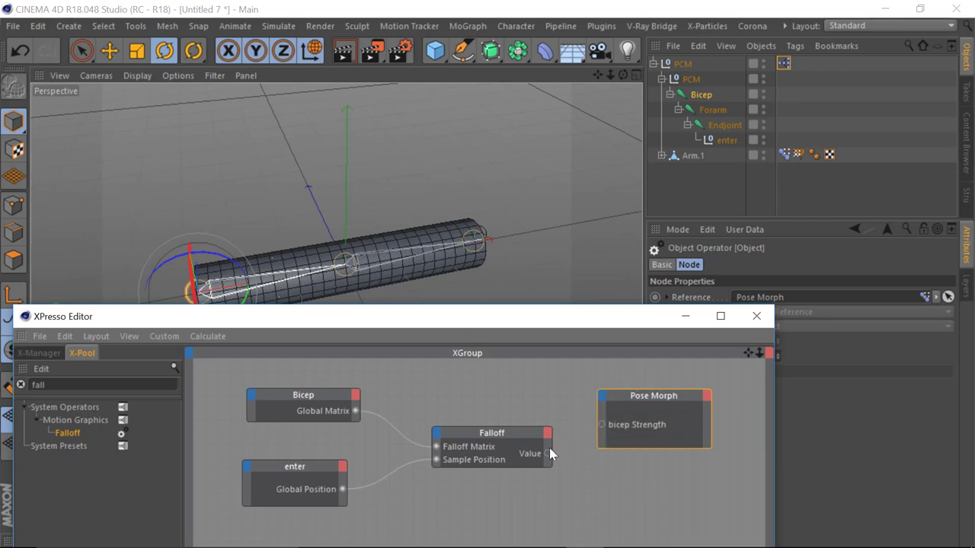
left_click_drag(548, 453, 602, 425)
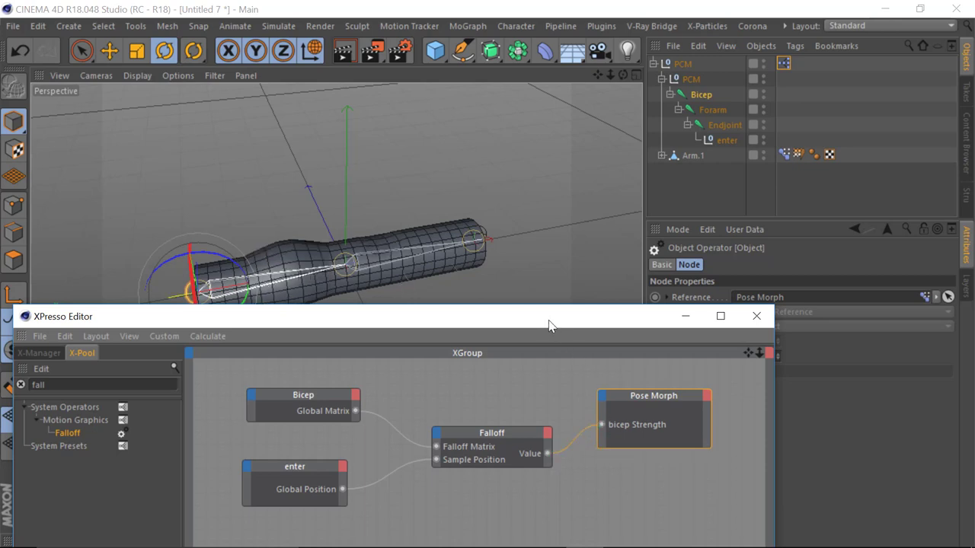
left_click_drag(550, 324, 540, 282)
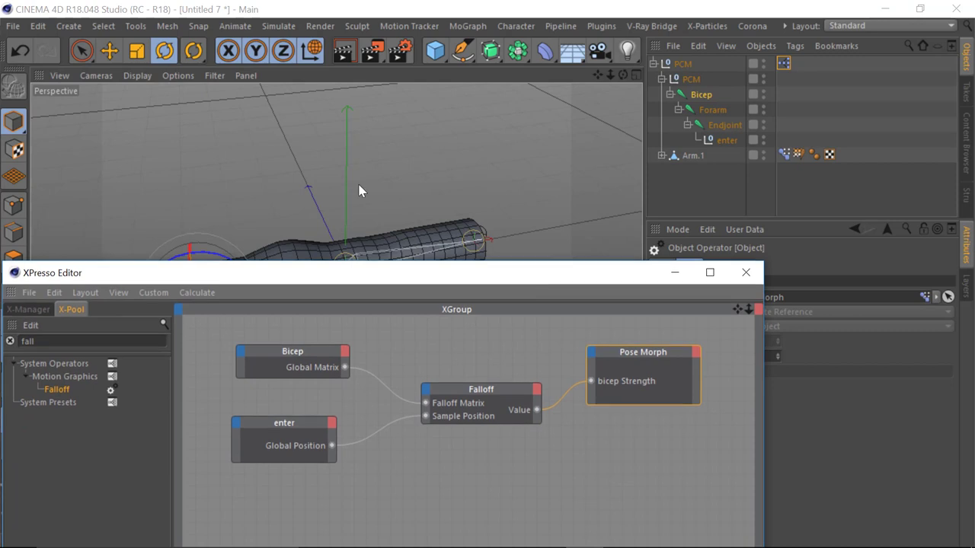
left_click_drag(632, 355, 658, 386)
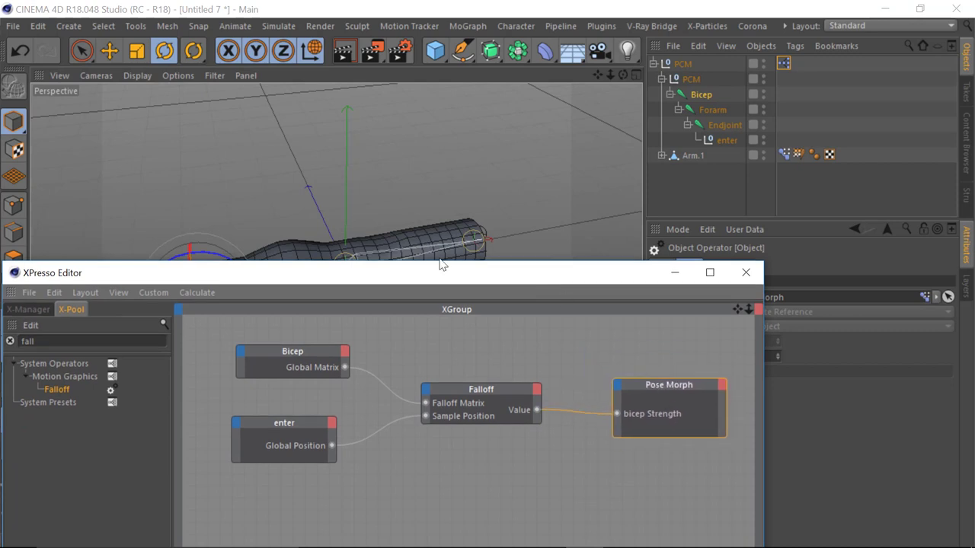
left_click(299, 356)
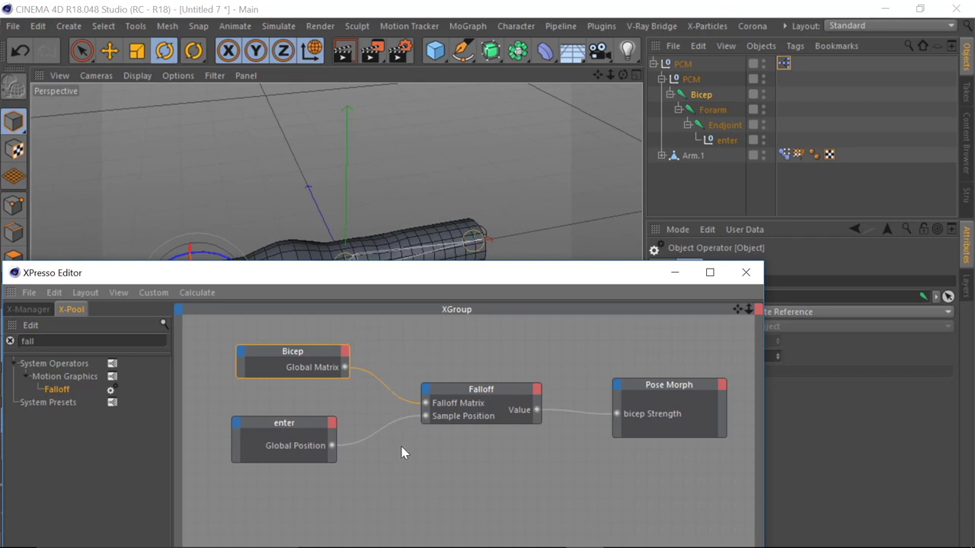
left_click(278, 429)
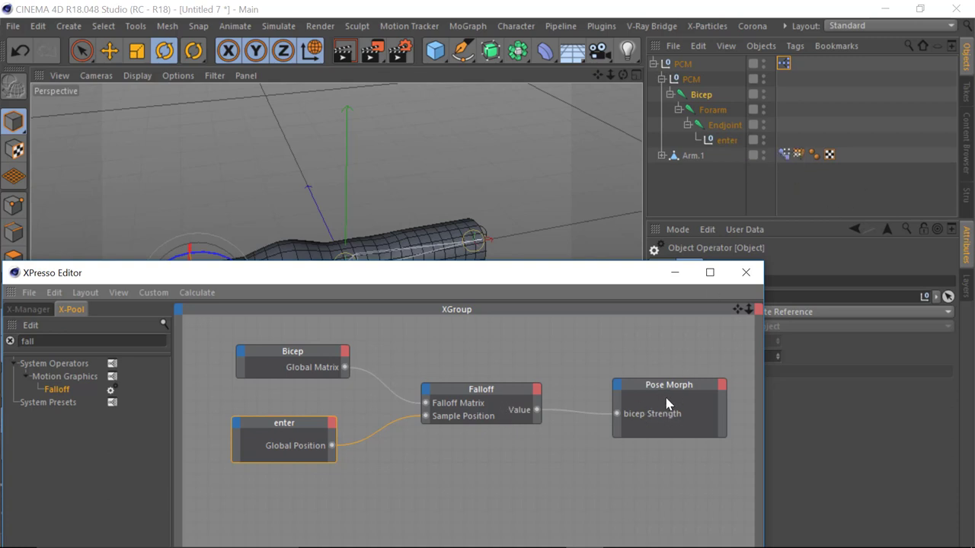
- Reopen the arm's XPresso graph and change the Falloff node's shape to a 100 cm Sphere
left_click(744, 272)
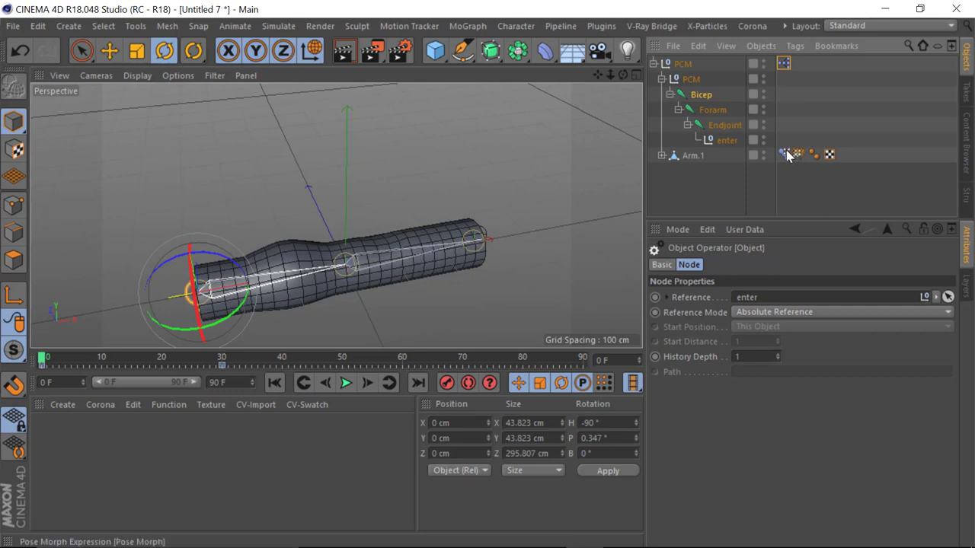
double_click(785, 62)
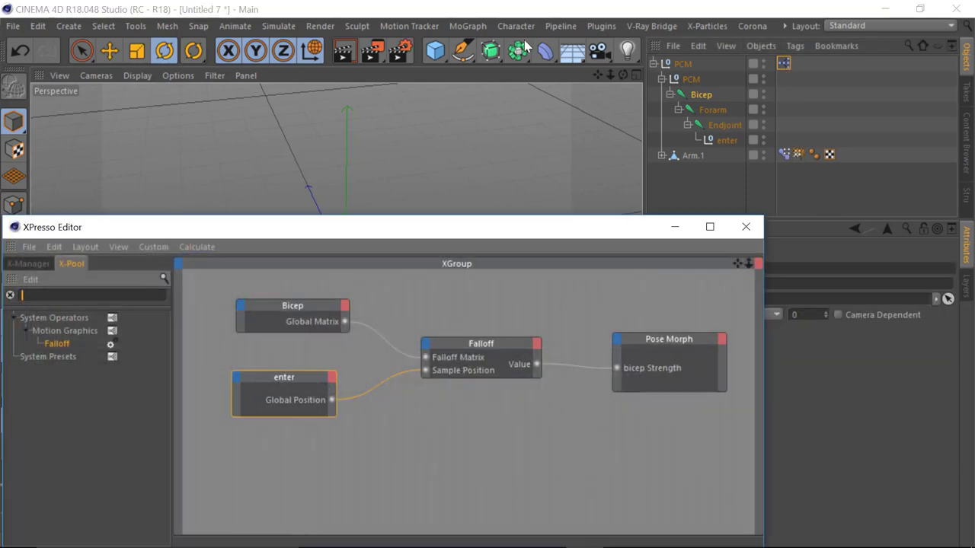
left_click(488, 347)
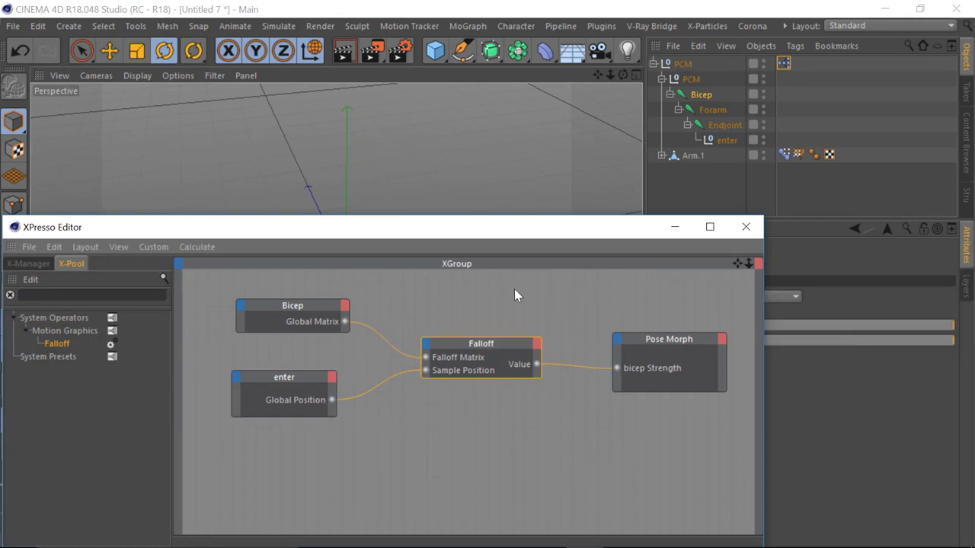
left_click_drag(517, 235, 520, 399)
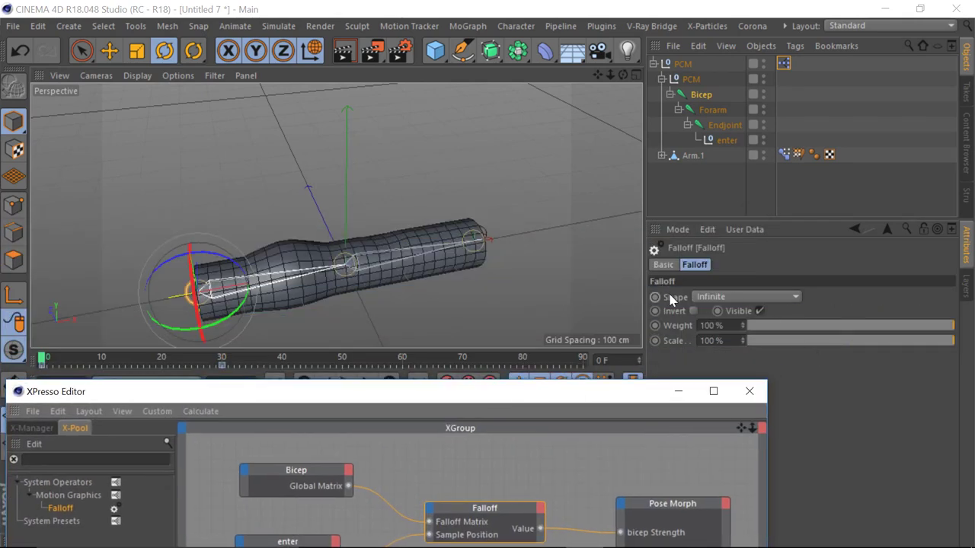
left_click(732, 299)
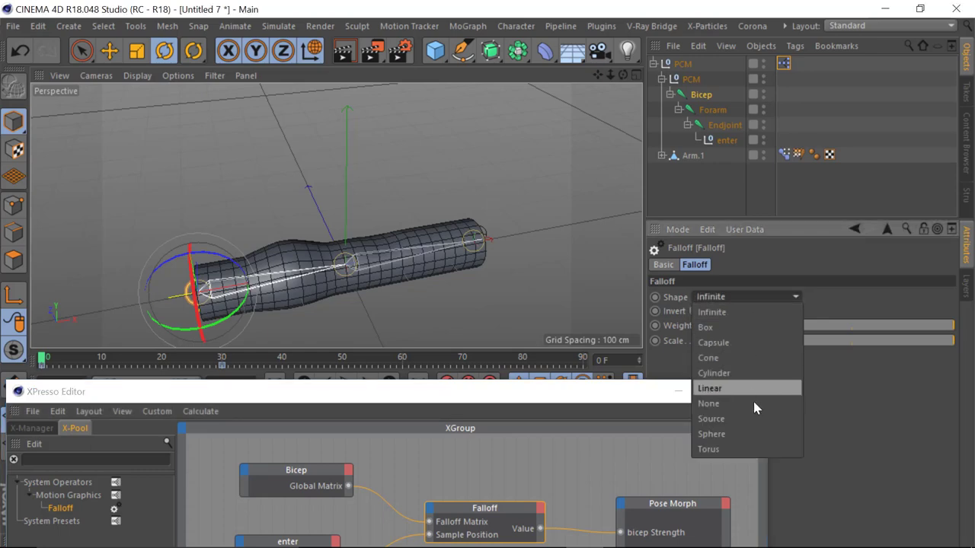
left_click(725, 433)
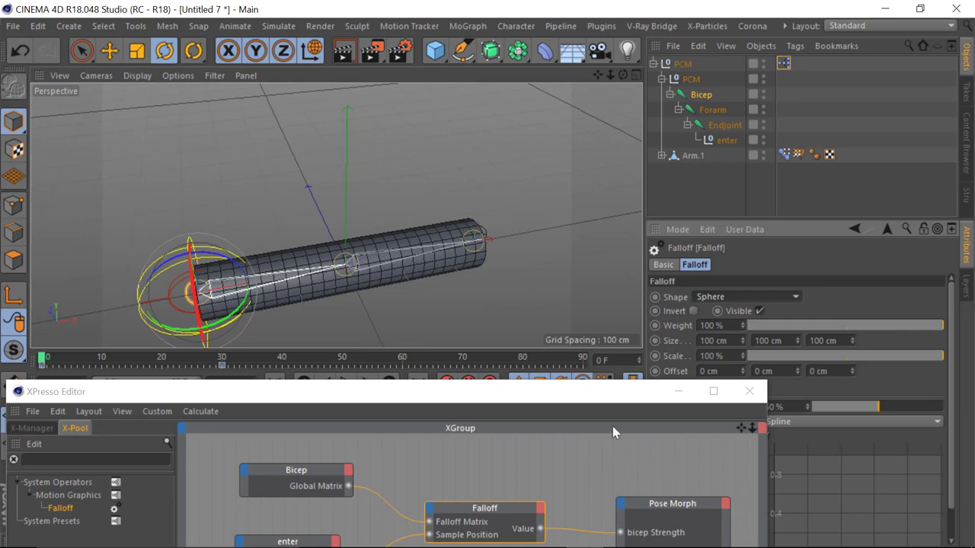
- Advance the animation to frame 40 so the arm bends, and orbit around it
left_click_drag(550, 396, 518, 447)
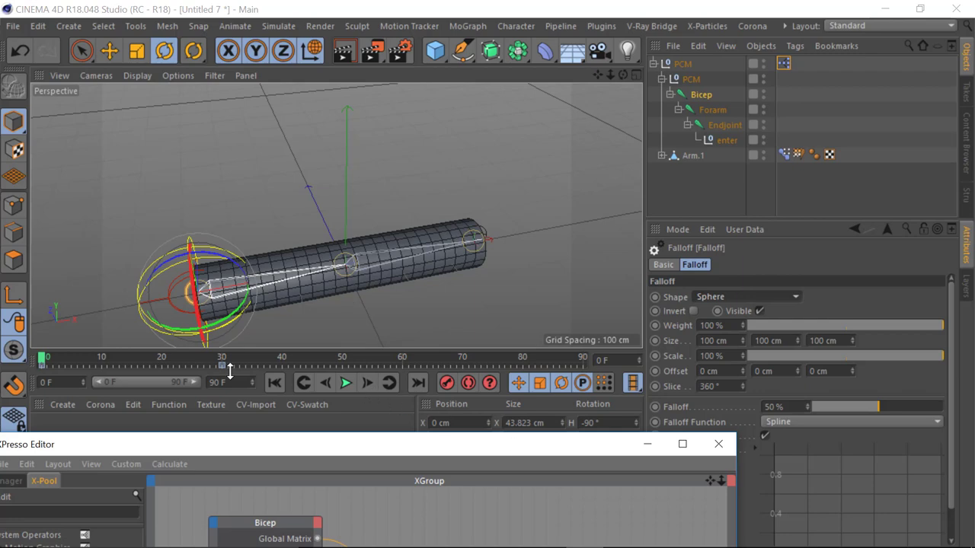
left_click_drag(41, 359, 284, 365)
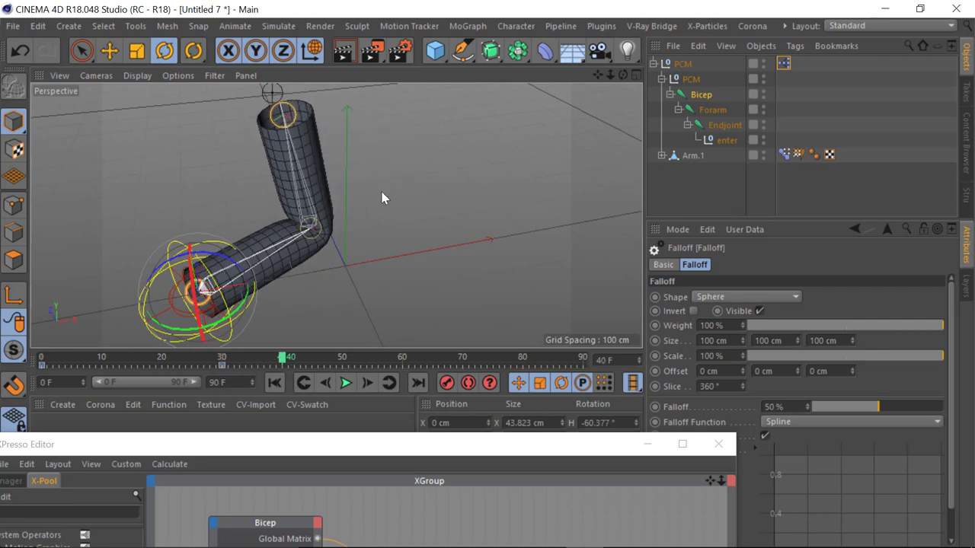
left_click_drag(382, 183, 283, 121, "alt")
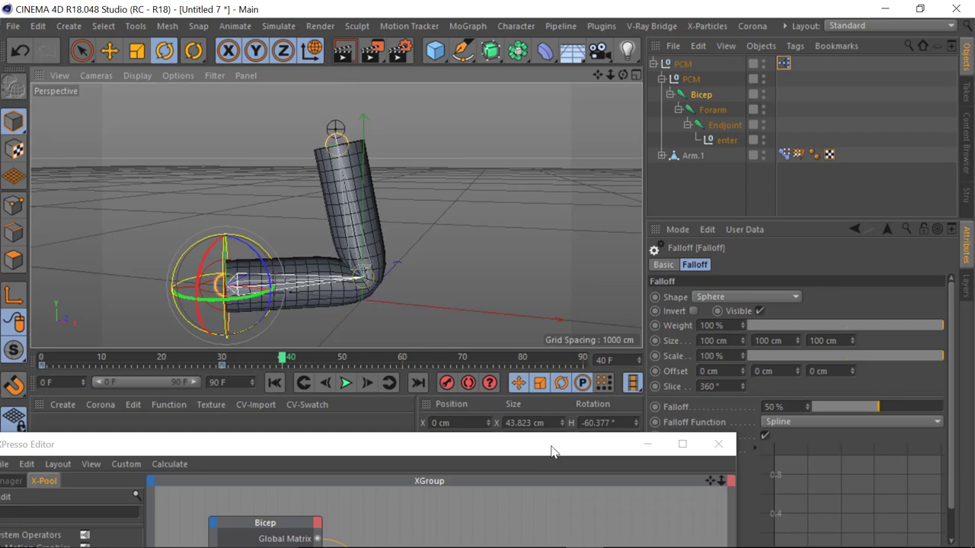
- Try an X offset on the falloff sphere, undo it, then raise Offset Y to 292 cm
left_click_drag(553, 451, 448, 469)
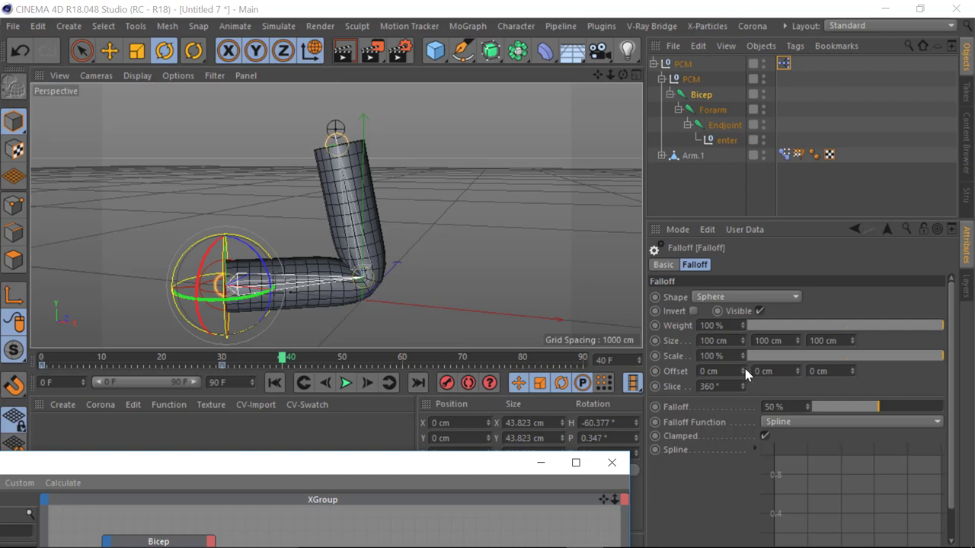
left_click_drag(743, 371, 760, 440)
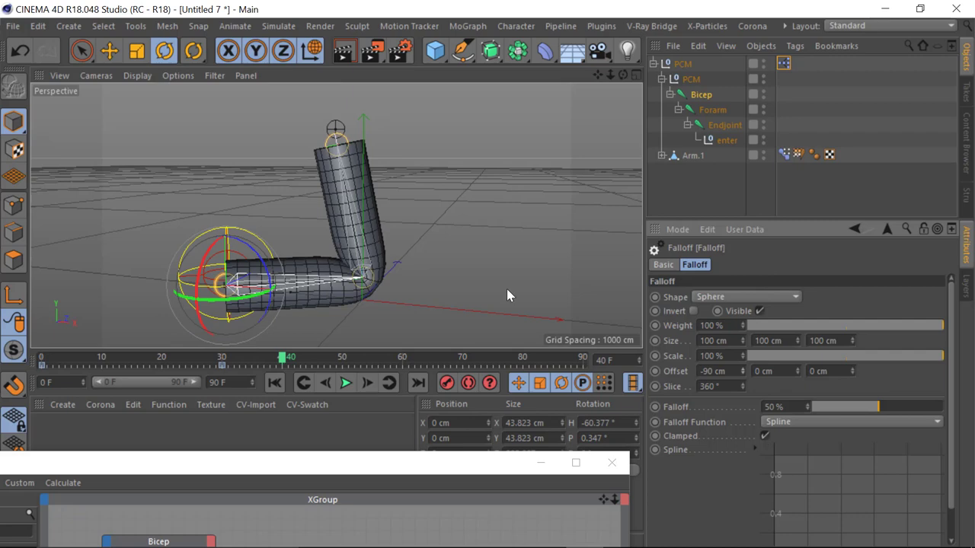
key("ctrl+z")
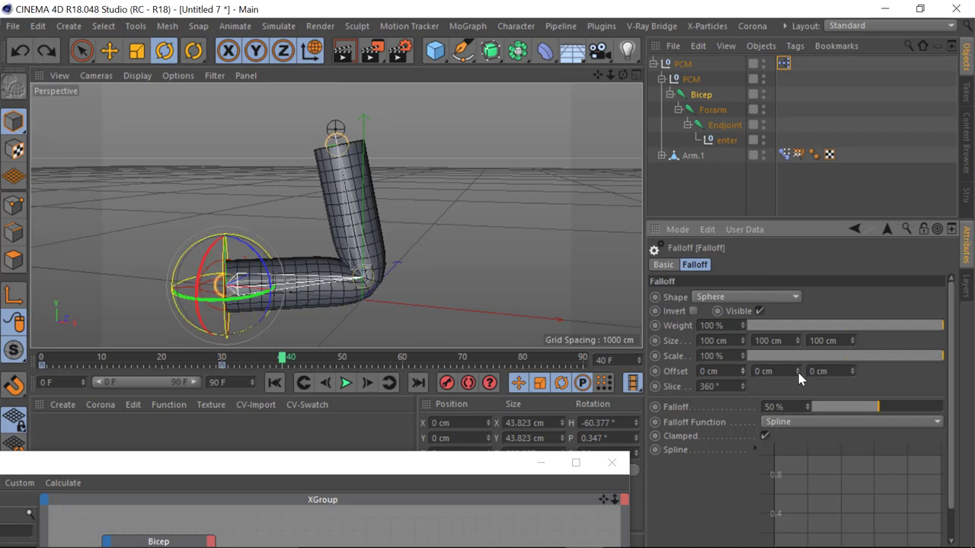
left_click_drag(797, 371, 823, 155)
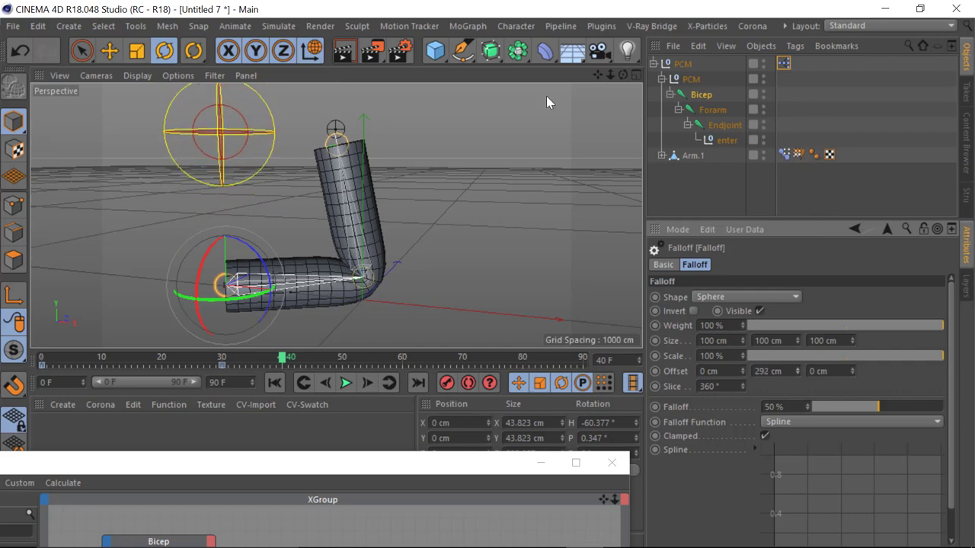
- Reselect the Falloff node and push its Z offset to 211 cm so the bicep bulges
left_click(725, 141)
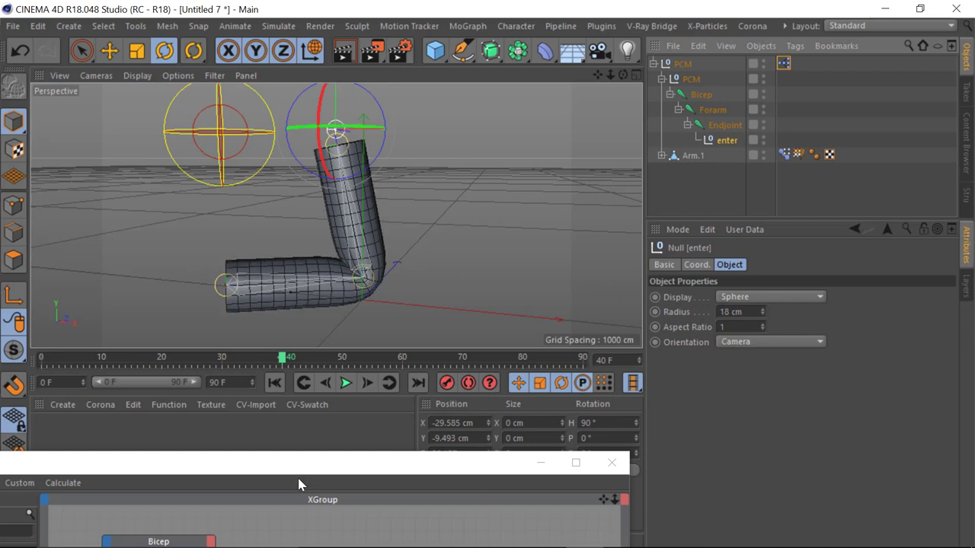
left_click_drag(302, 468, 304, 372)
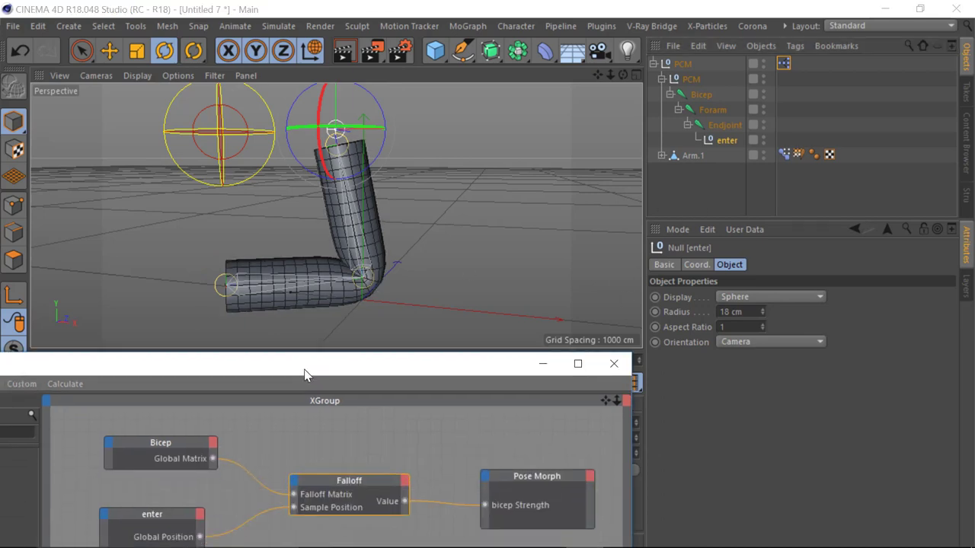
left_click(340, 484)
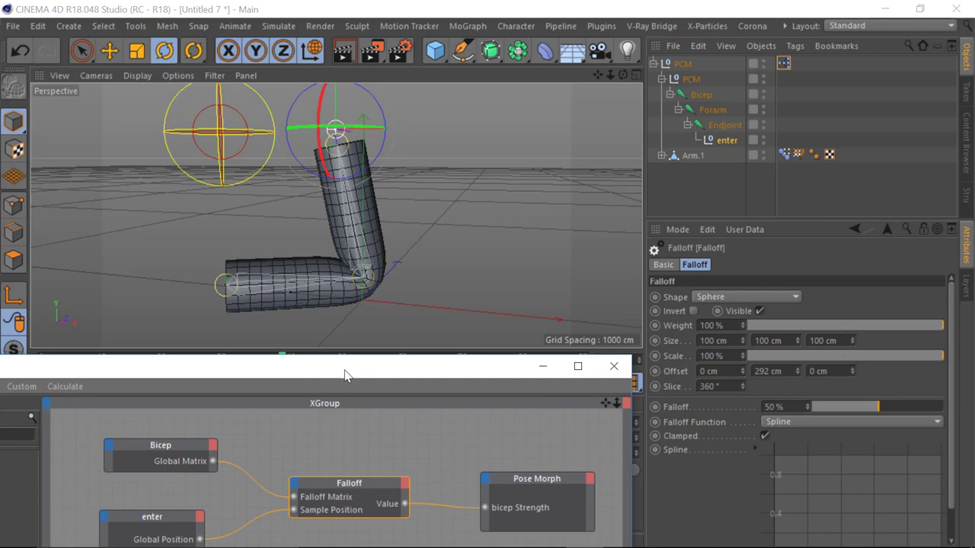
left_click_drag(347, 369, 365, 490)
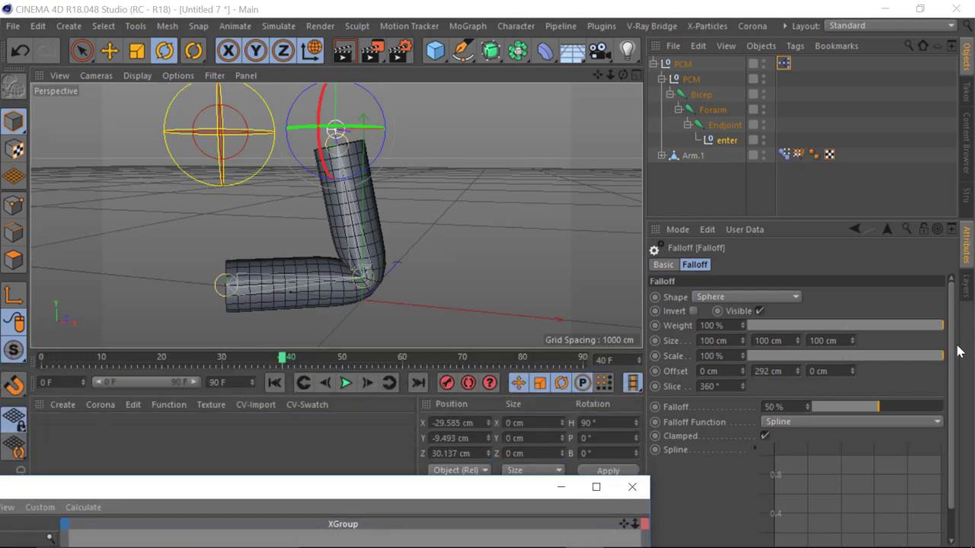
left_click_drag(852, 371, 855, 216)
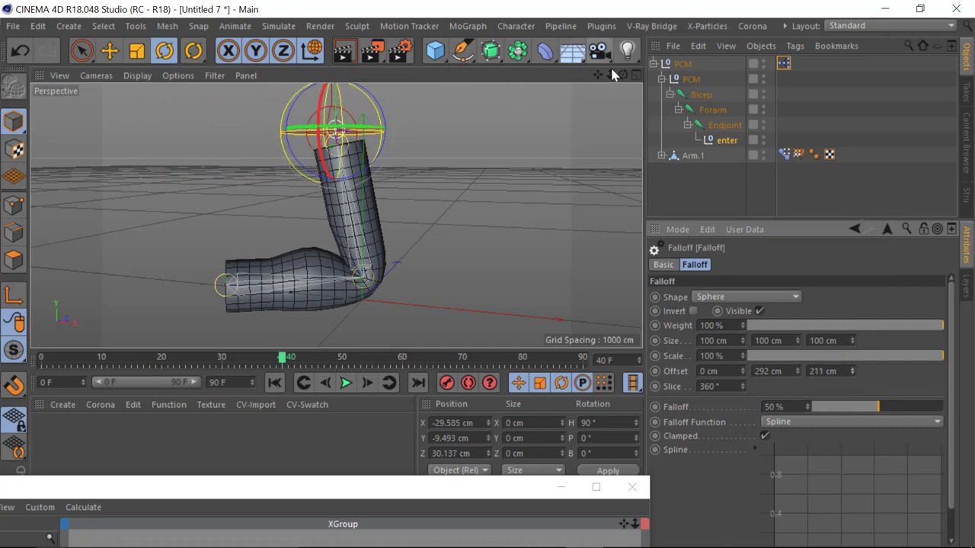
- Set the falloff sphere's Falloff Scale to 113 % and its Falloff to 73 %
left_click_drag(622, 75, 603, 99)
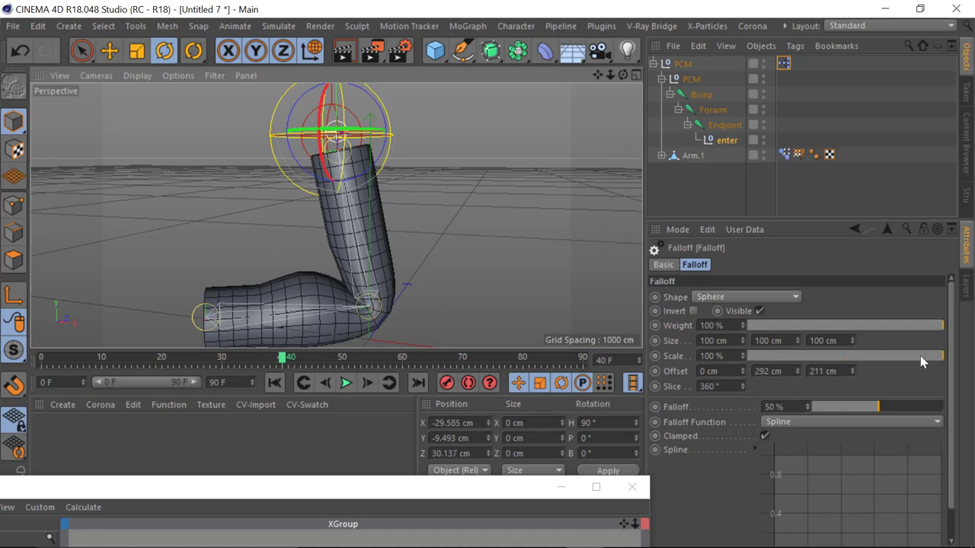
left_click_drag(873, 355, 971, 366)
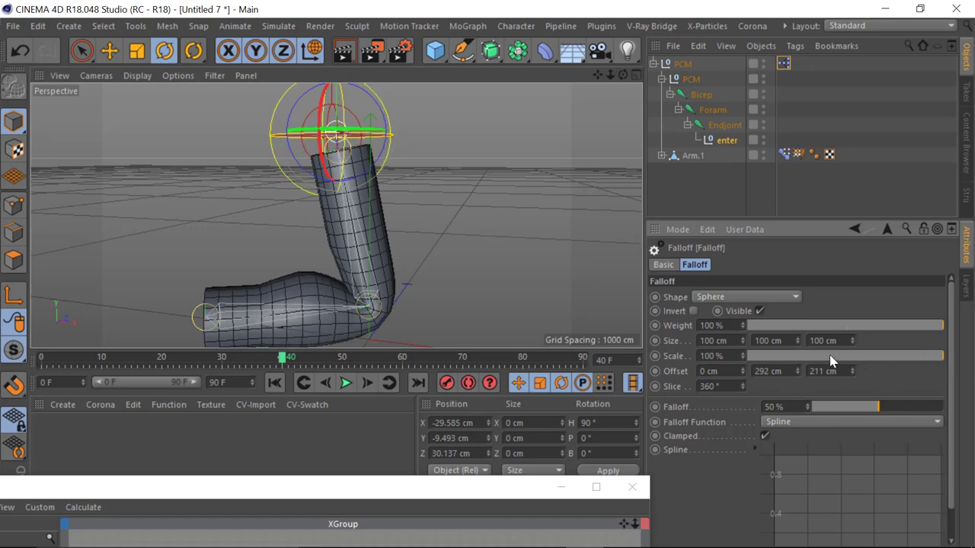
left_click_drag(743, 359, 744, 339)
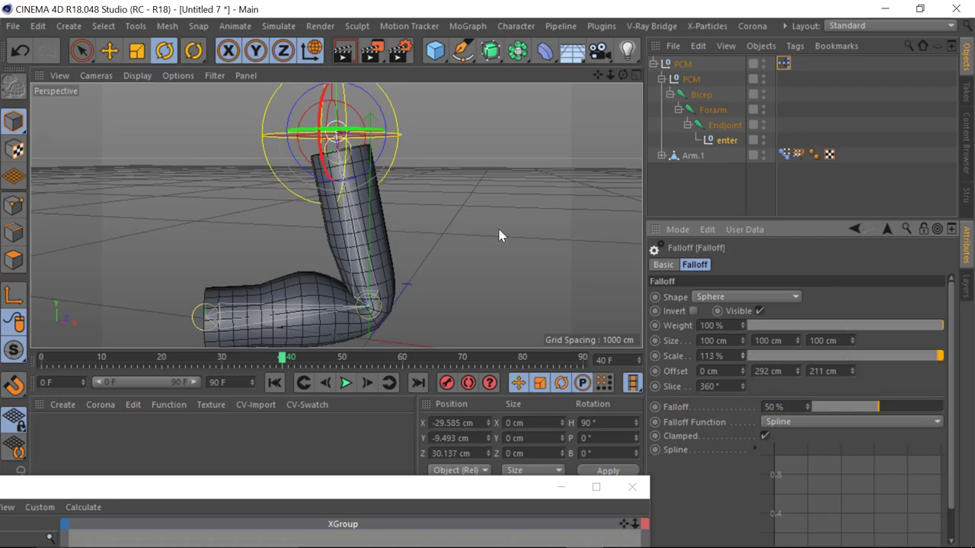
left_click_drag(876, 413, 908, 415)
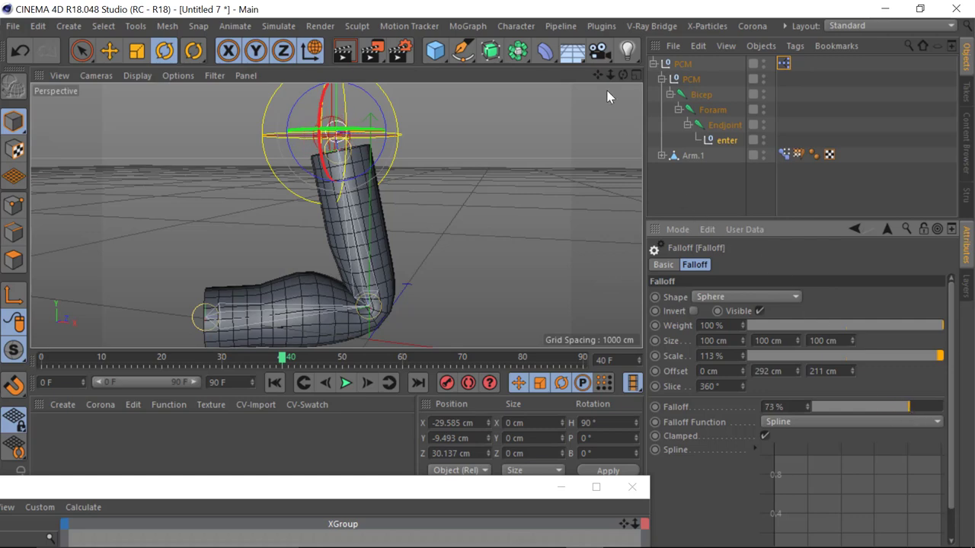
- Frame the whole falloff sphere and raise its Z offset to 220 cm
left_click_drag(599, 74, 615, 93)
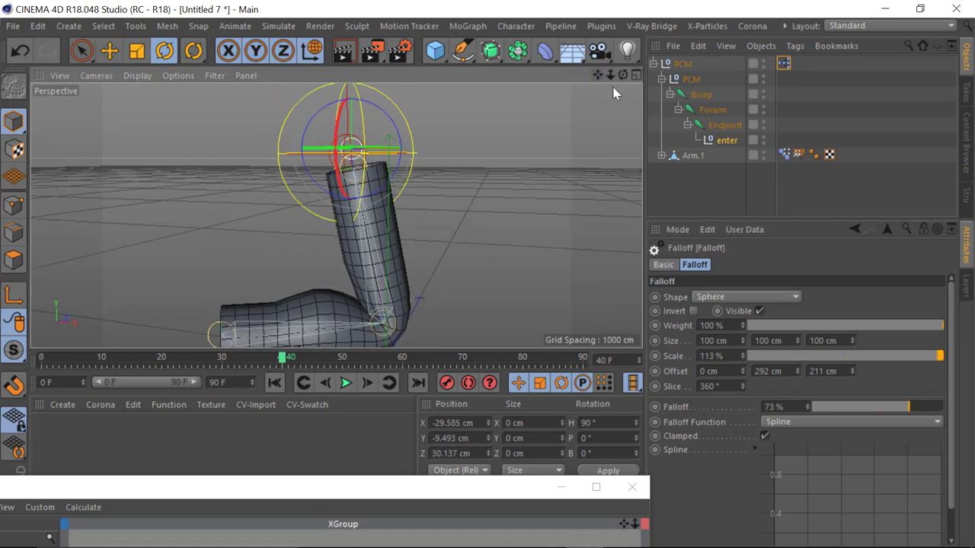
scroll(615, 85, "up", 8)
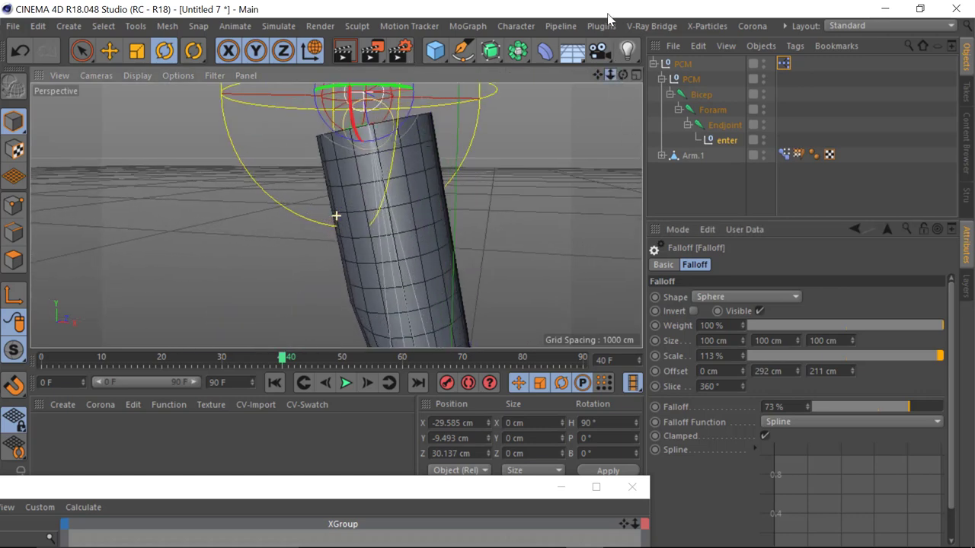
left_click_drag(600, 74, 366, 134)
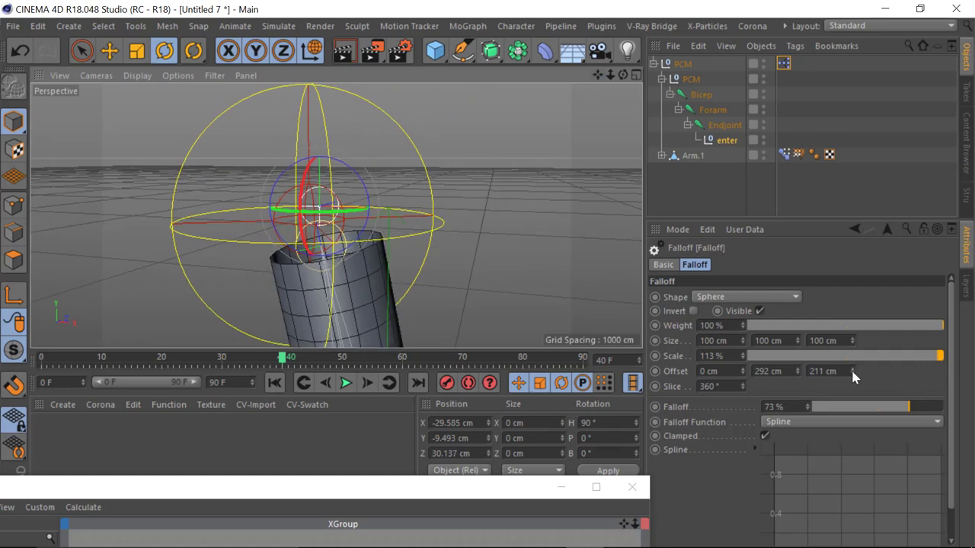
left_click_drag(852, 369, 852, 369)
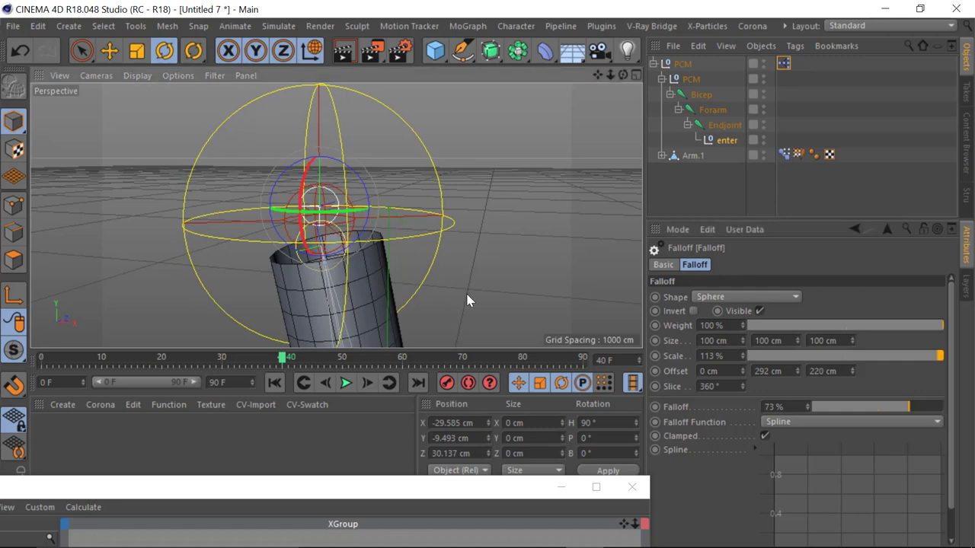
left_click_drag(468, 300, 404, 191, "alt")
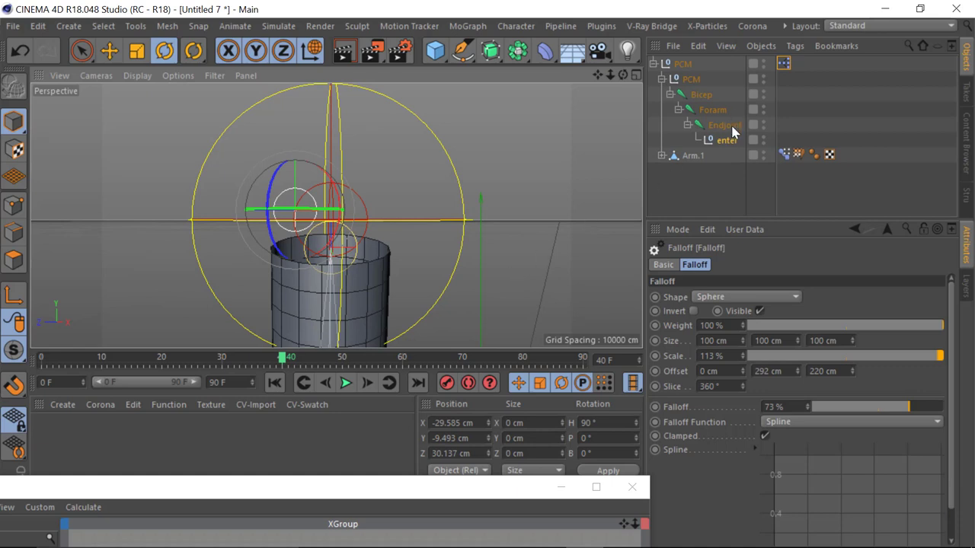
- Move the enter null to 5.077, -4.446, 23.221 cm, zoom out and scrub to frame 41
left_click(725, 142)
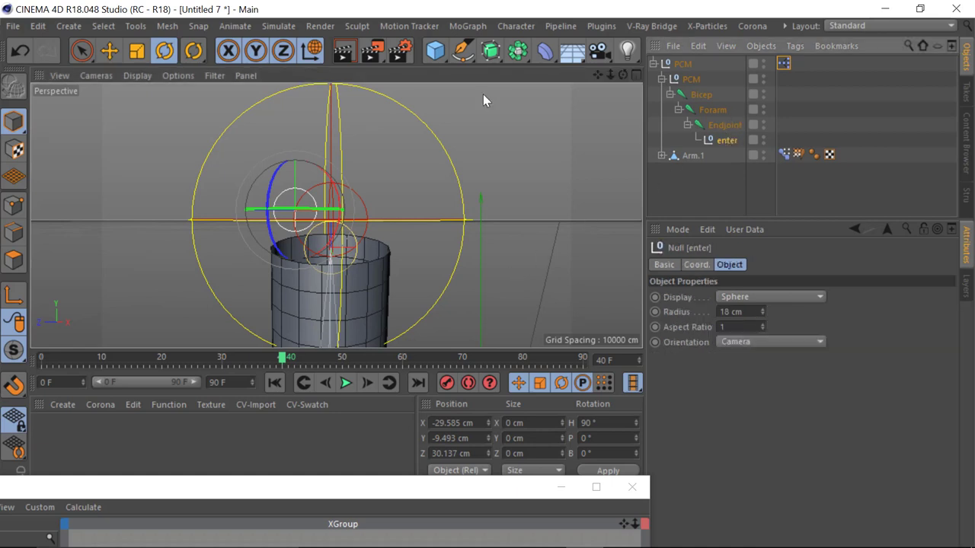
left_click(109, 50)
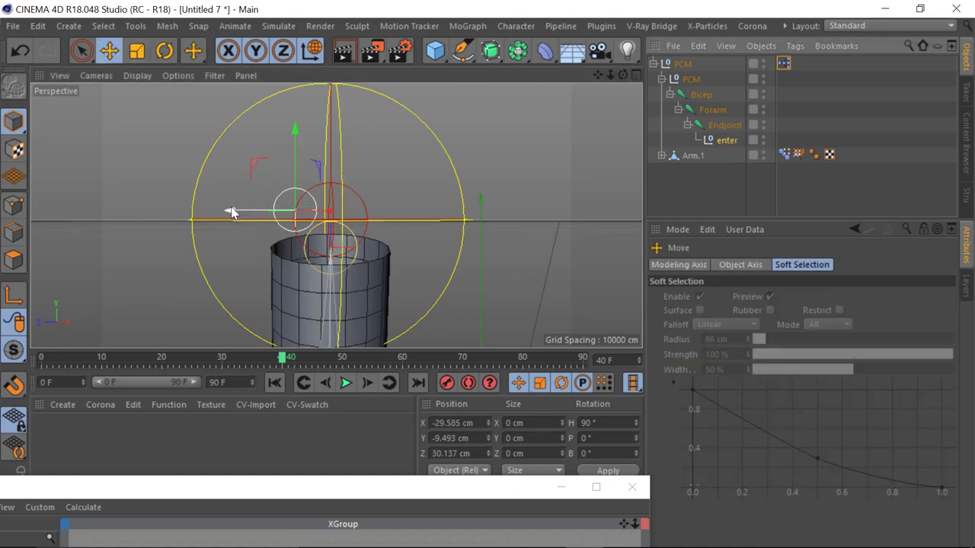
left_click_drag(232, 213, 262, 215)
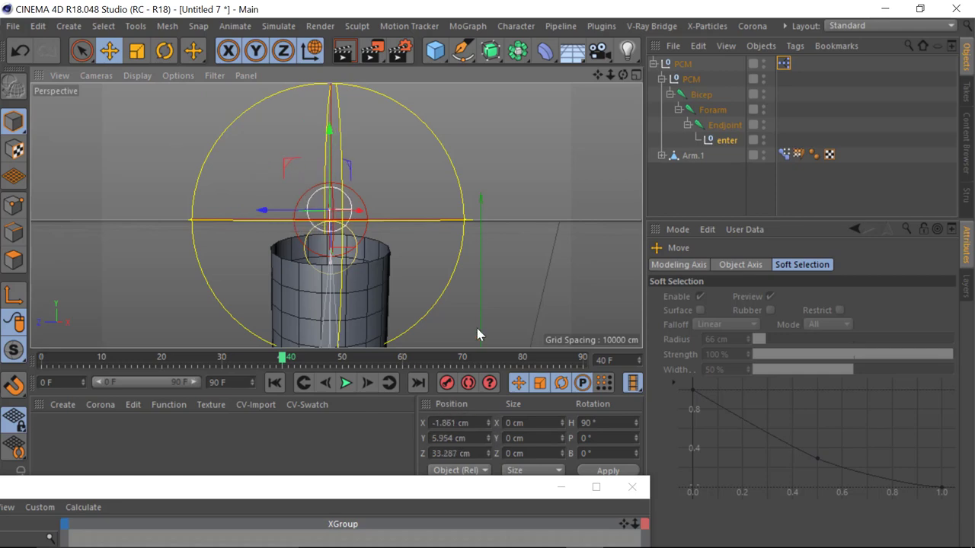
left_click_drag(477, 282, 391, 225, "alt")
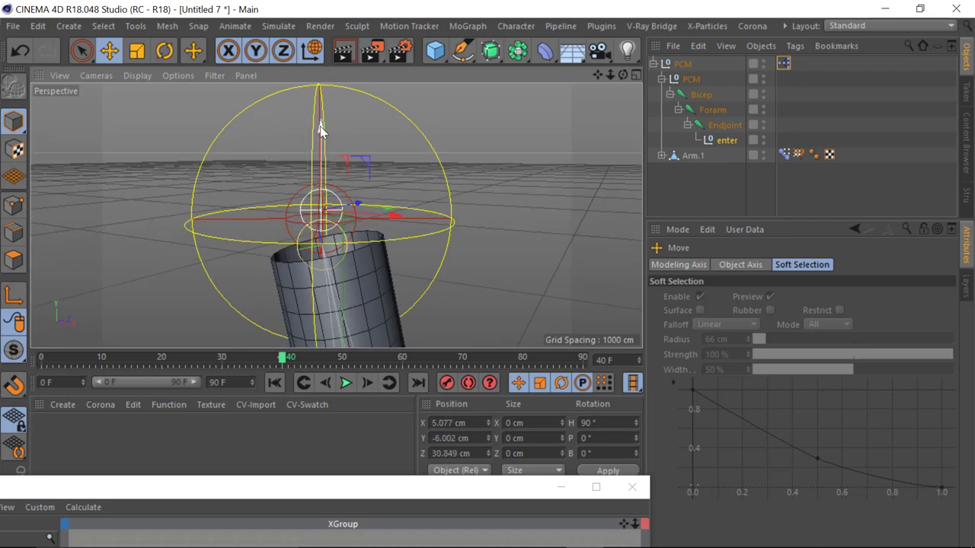
left_click_drag(320, 131, 323, 144)
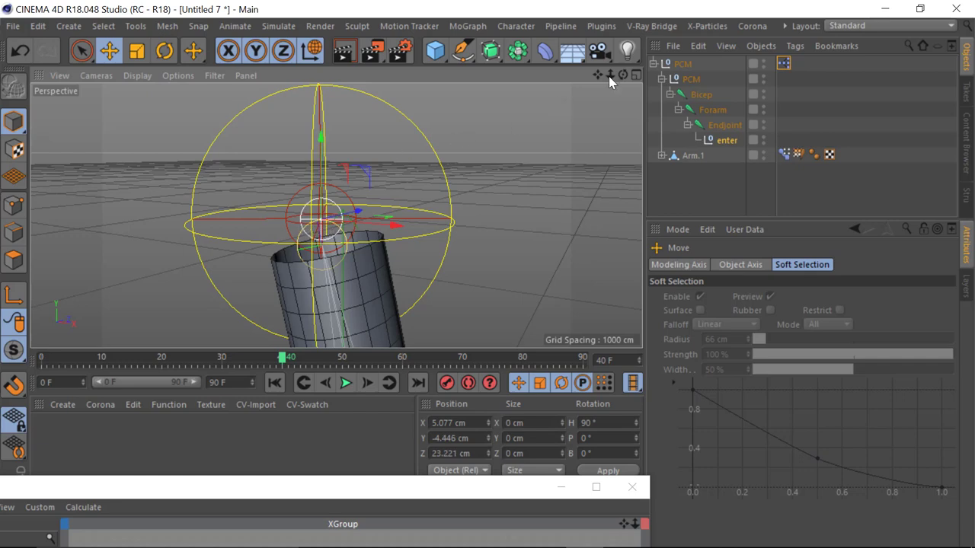
left_click_drag(612, 76, 612, 191)
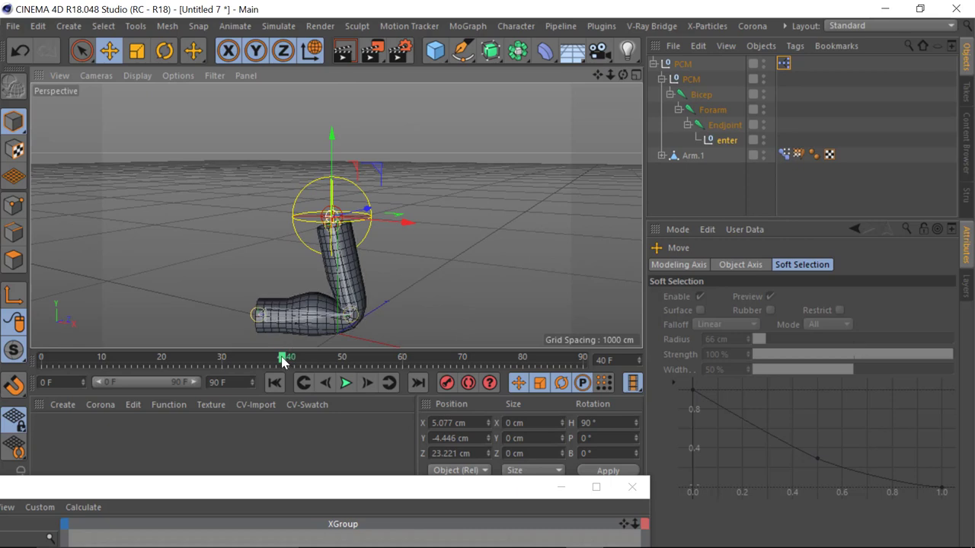
mouse_move(282, 360)
left_mouse_down()
mouse_move(131, 359)
mouse_move(301, 373)
mouse_move(289, 363)
left_mouse_up()
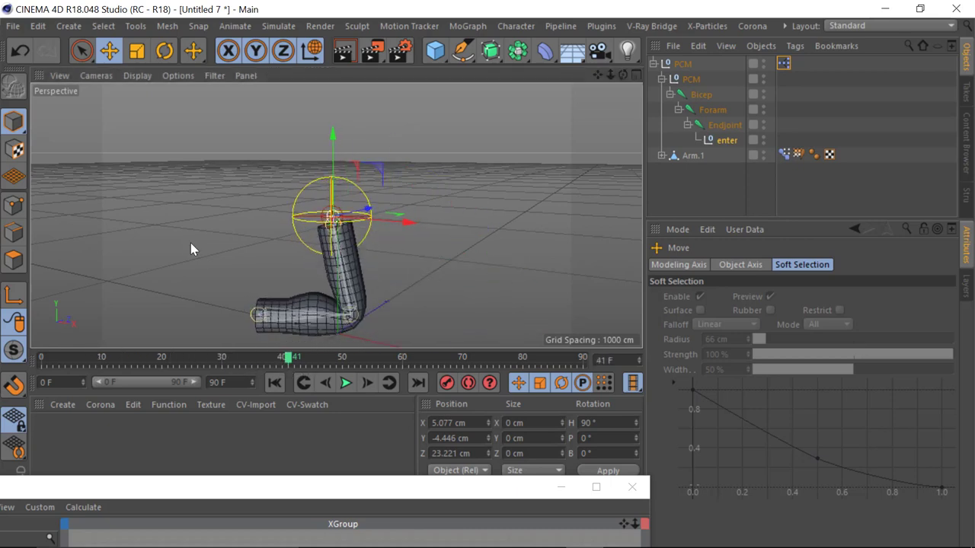
- Show Arm.1's Pose Morph tag and scrub to frame 25, where bicep strength reads 0 %
left_click(784, 154)
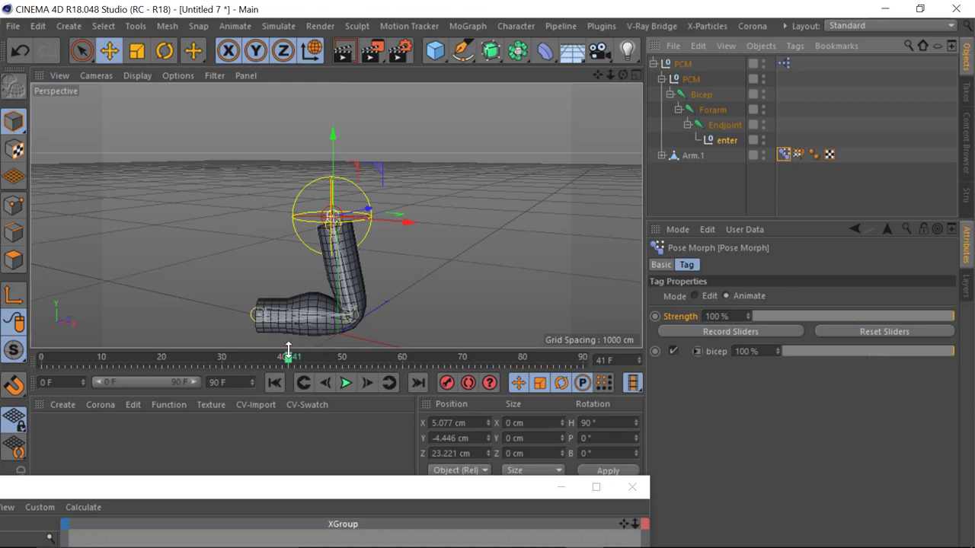
left_click_drag(287, 358, 194, 357)
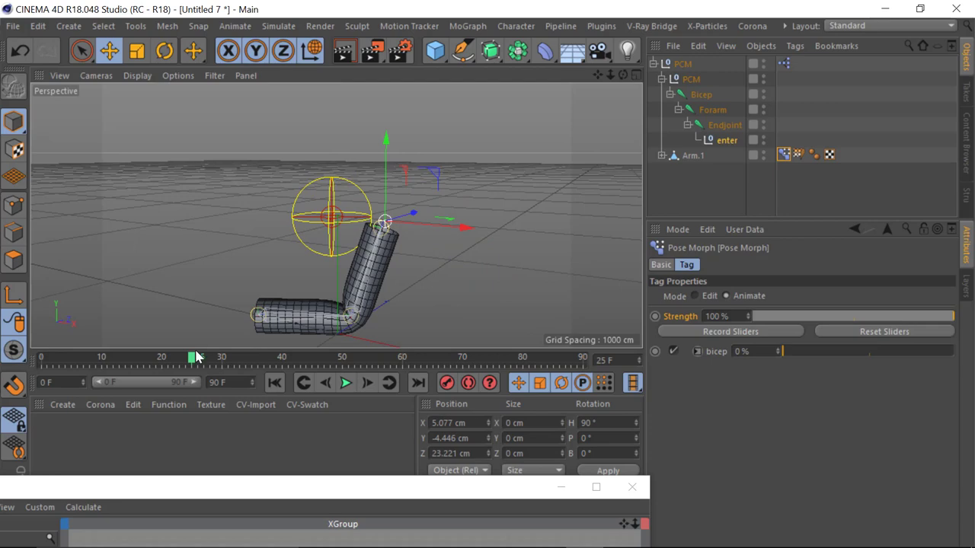
- Select the Bicep joint, switch to Object coordinates, and test-move it along X before undoing
left_click(702, 95)
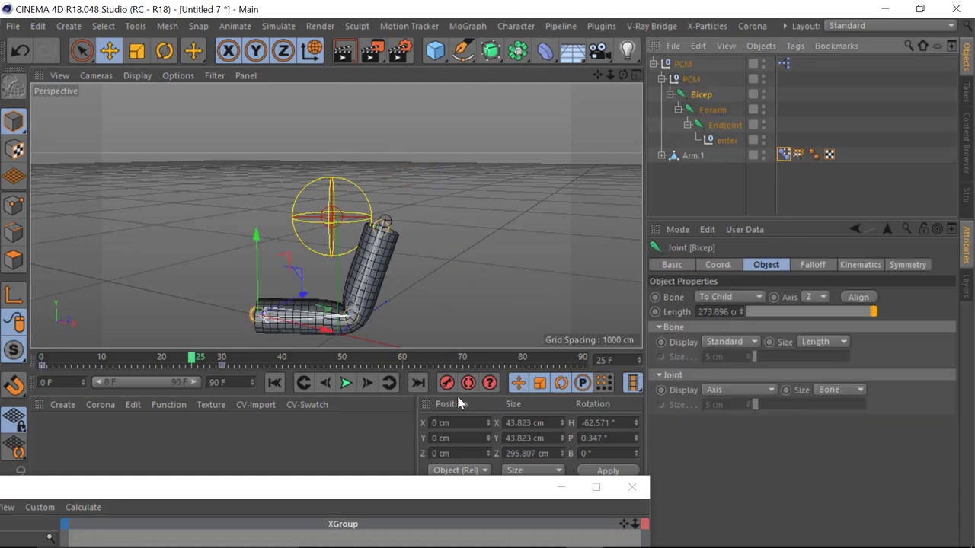
left_click_drag(332, 498, 428, 223)
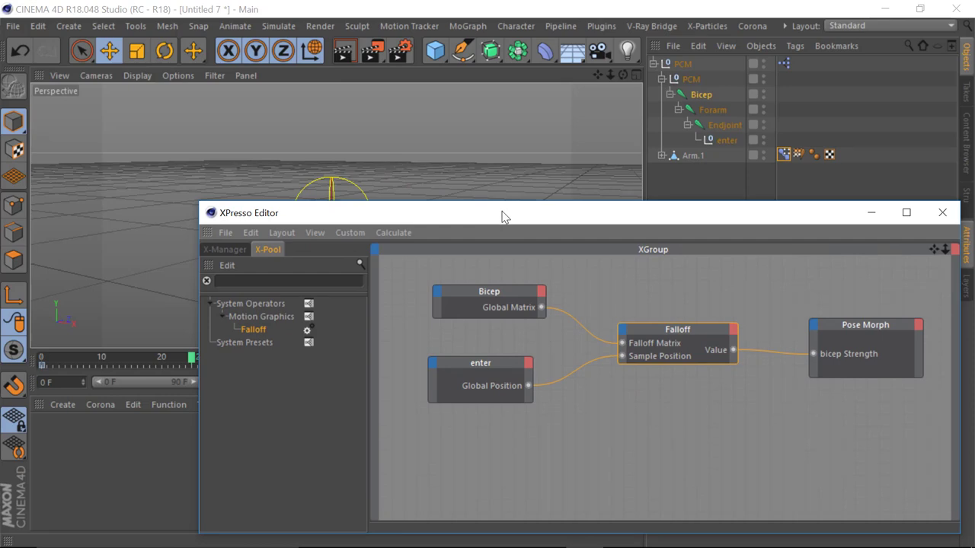
left_click_drag(555, 222, 439, 425)
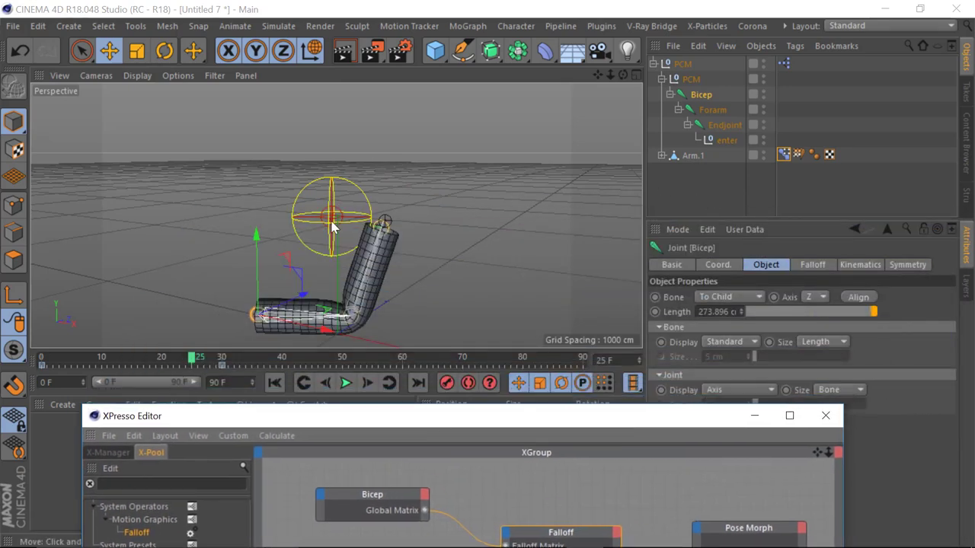
left_click_drag(177, 178, 321, 187, "alt")
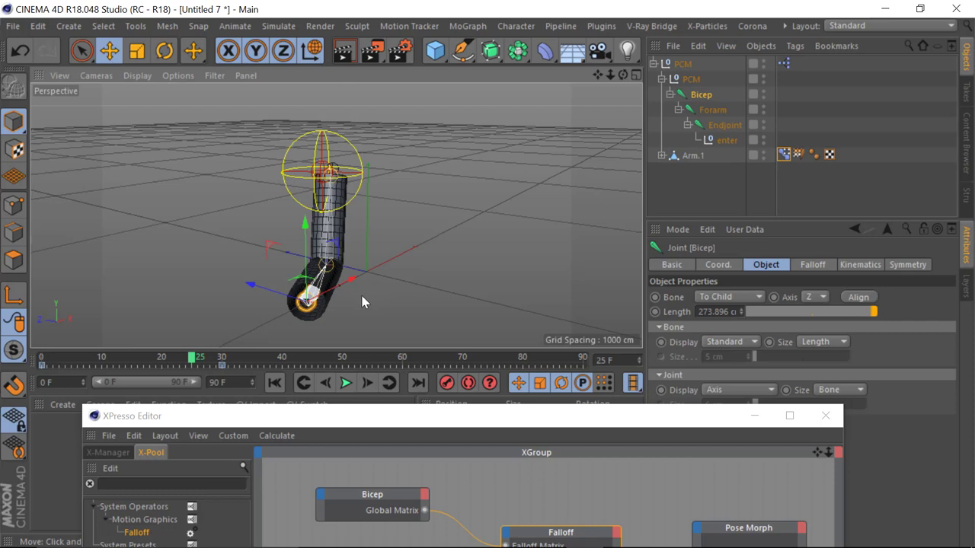
left_click(311, 50)
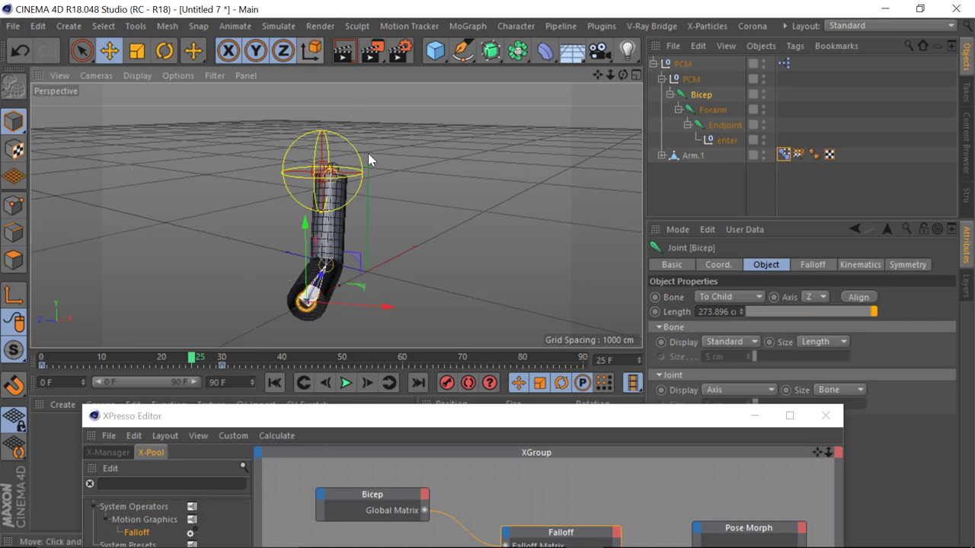
left_click_drag(387, 307, 551, 265)
key("ctrl+z")
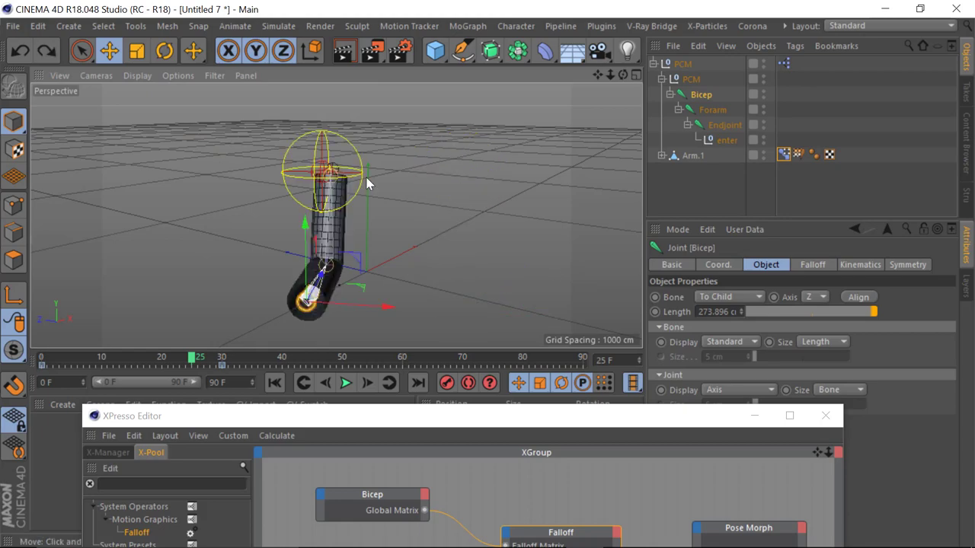
- Orbit to a lower angle and move the XPresso Editor low beneath the viewport
left_click_drag(457, 275, 380, 268, "alt")
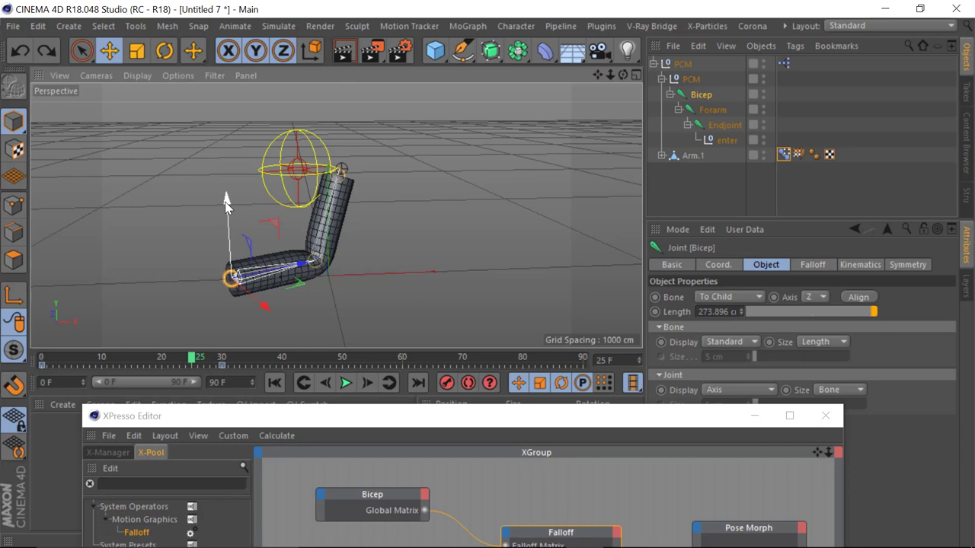
left_click_drag(409, 217, 212, 126, "alt")
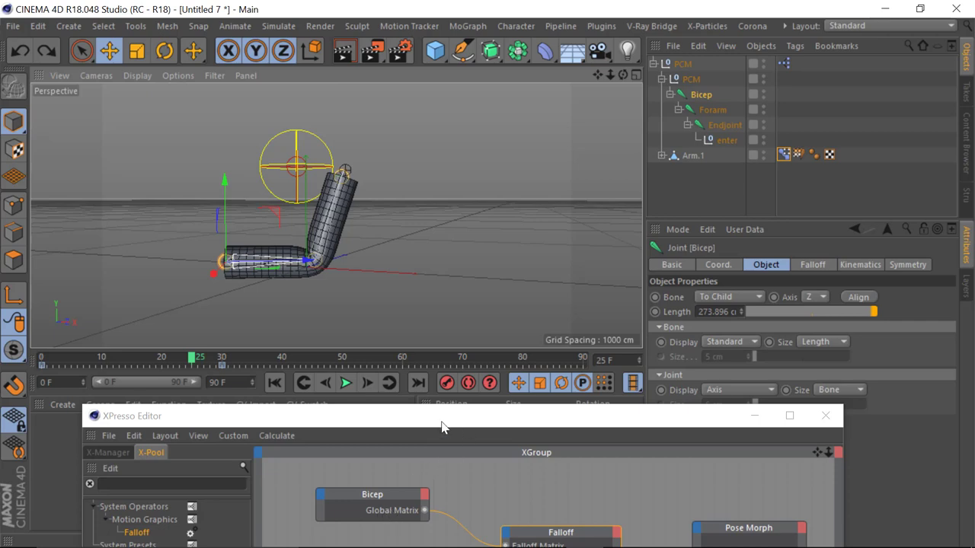
left_click_drag(442, 426, 432, 510)
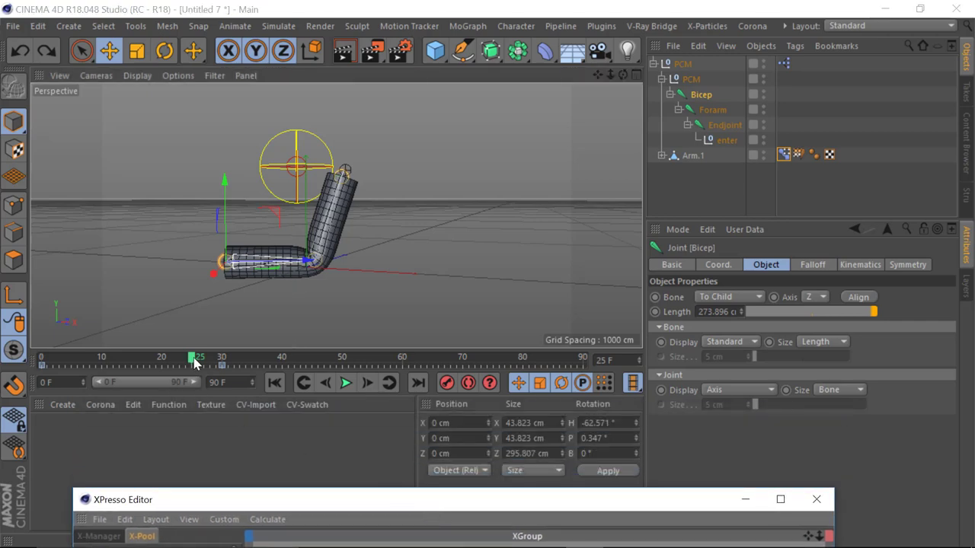
- Check the bend on the timeline, pick the Rotate tool and orbit around the arm
left_click_drag(195, 363, 275, 379)
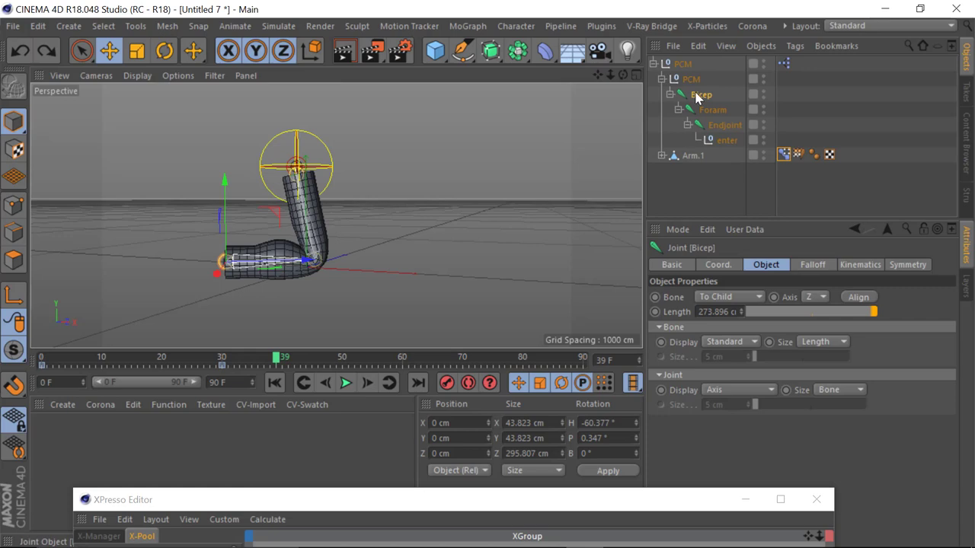
left_click(164, 52)
left_click_drag(359, 217, 317, 184, "alt")
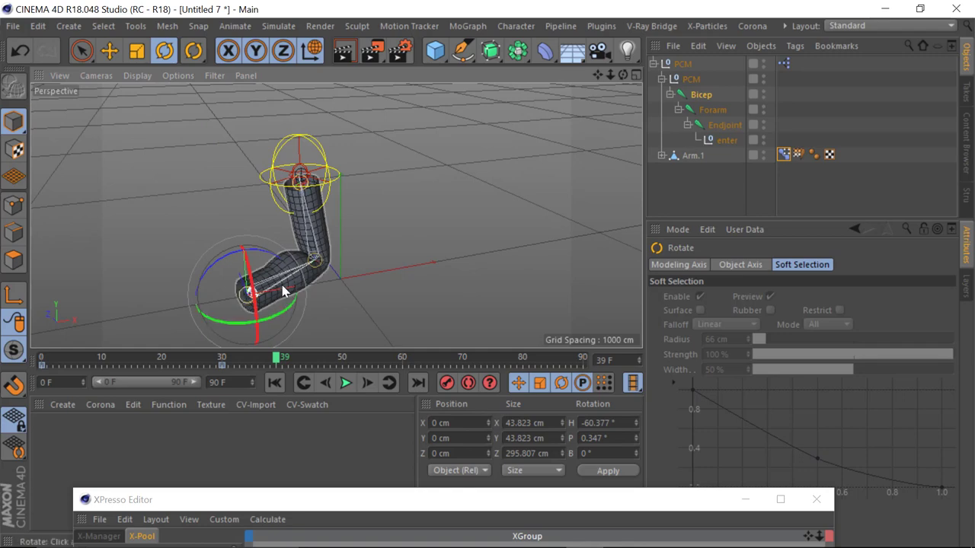
left_click_drag(469, 262, 335, 243, "alt")
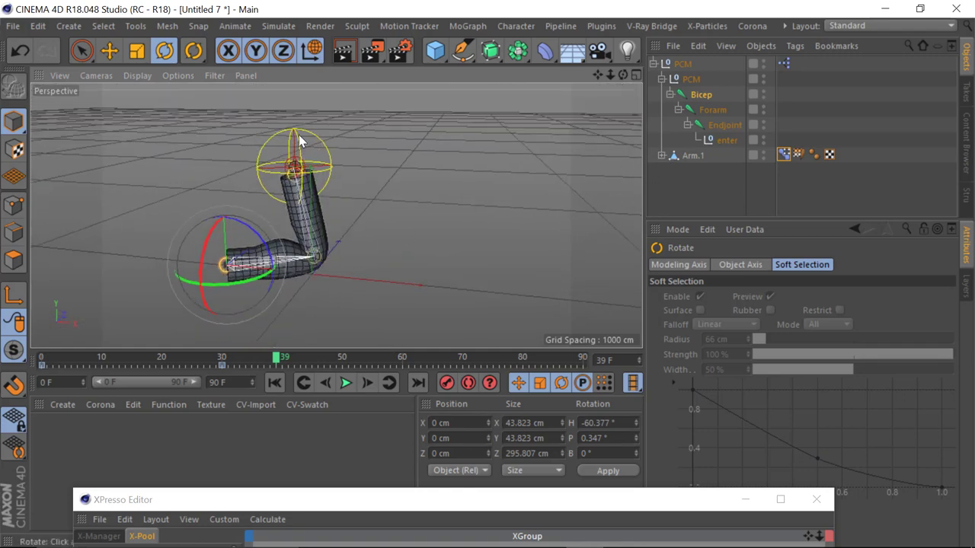
- Rotate the Forarm joint in Object coordinates to P 101.815° near the animation's end
left_click(714, 111)
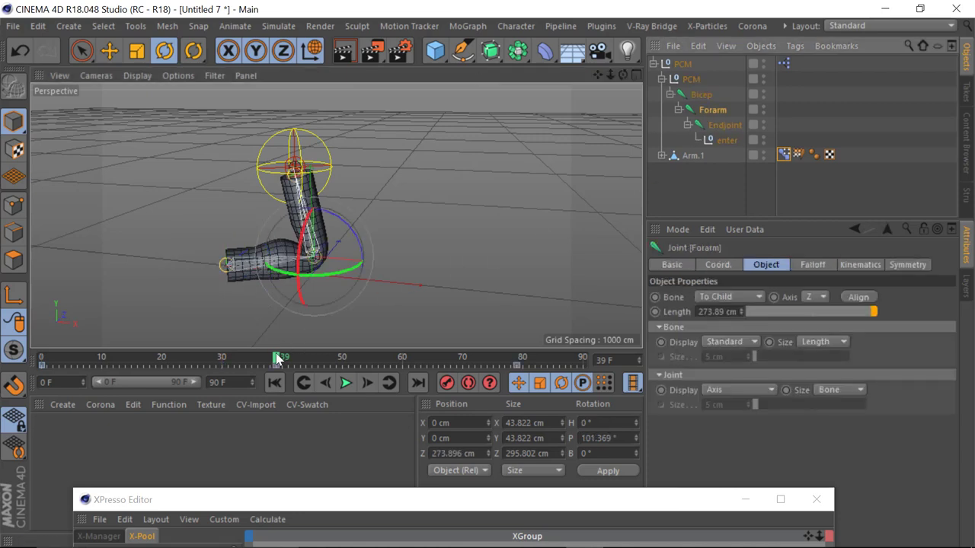
left_click_drag(278, 360, 578, 344)
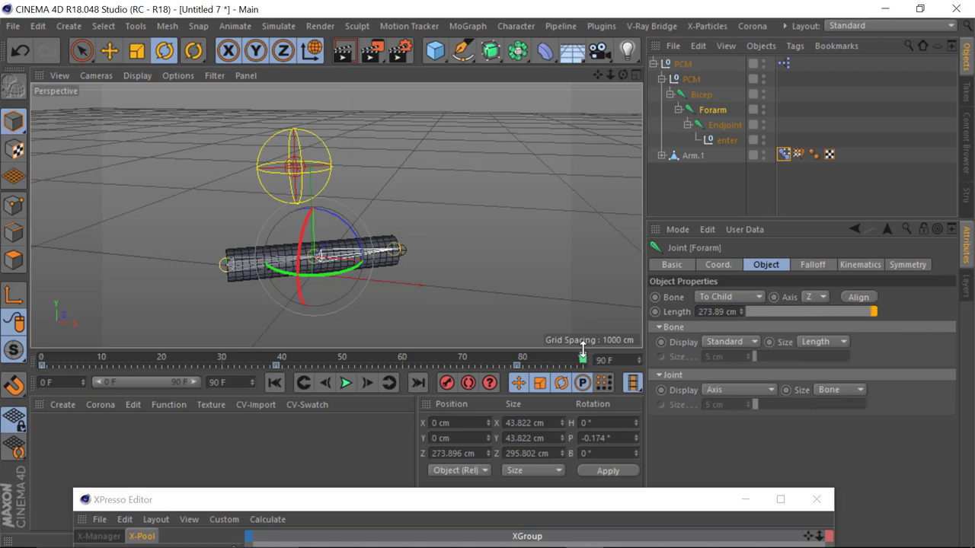
left_click(310, 50)
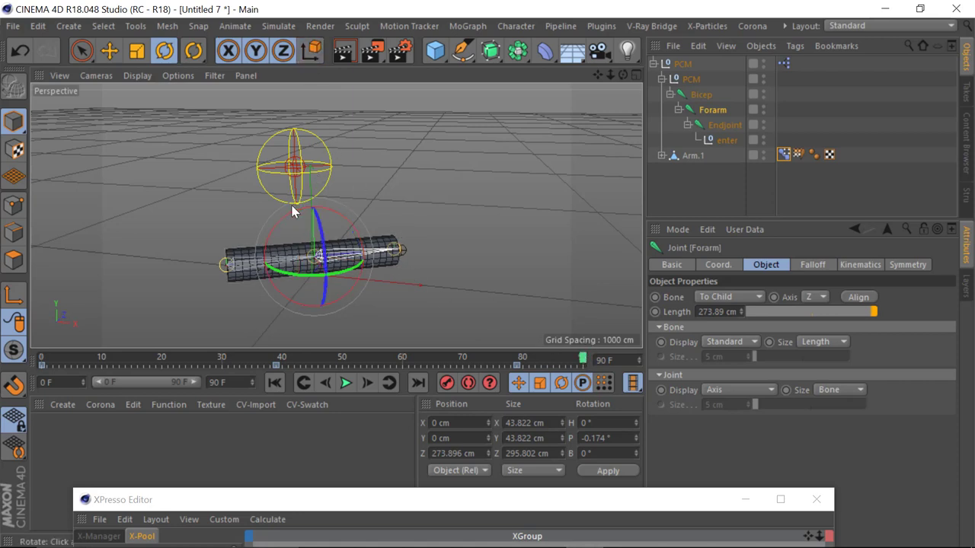
left_click_drag(279, 238, 272, 291)
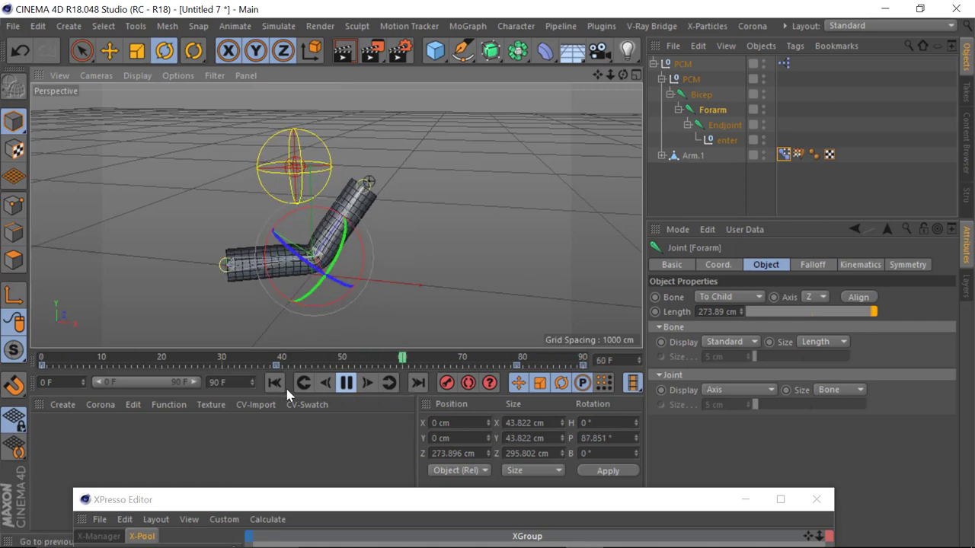
- Extend the animation and preview range to 130 frames
double_click(233, 381)
type("130")
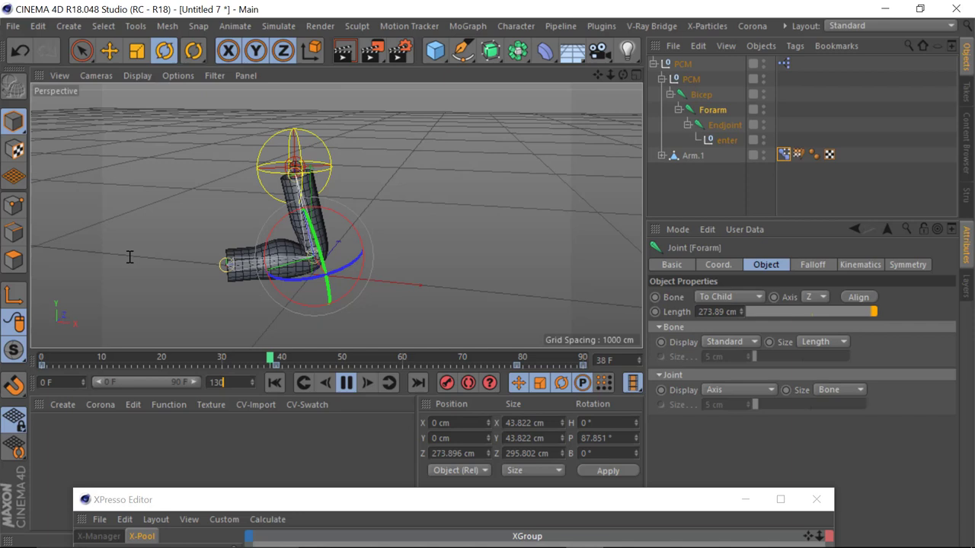
key("Return")
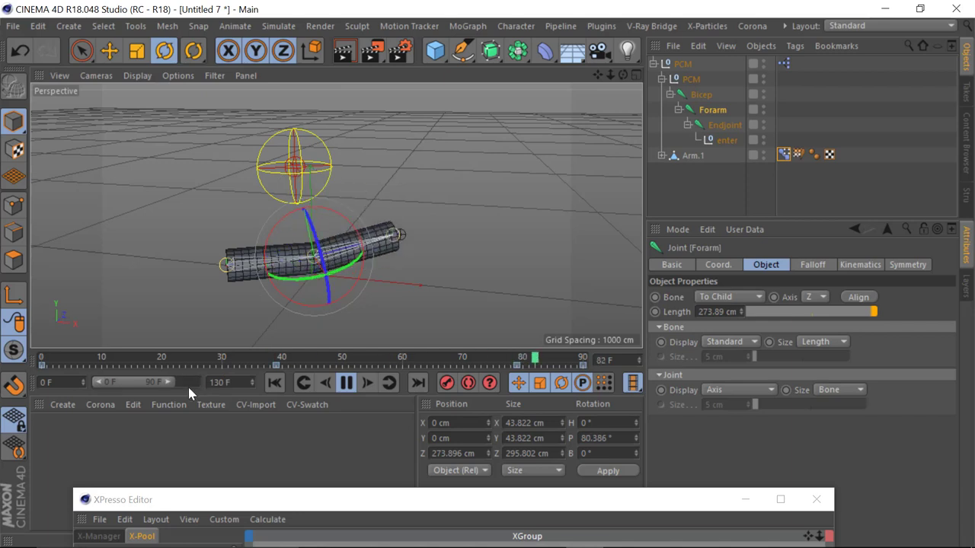
left_click_drag(172, 382, 209, 382)
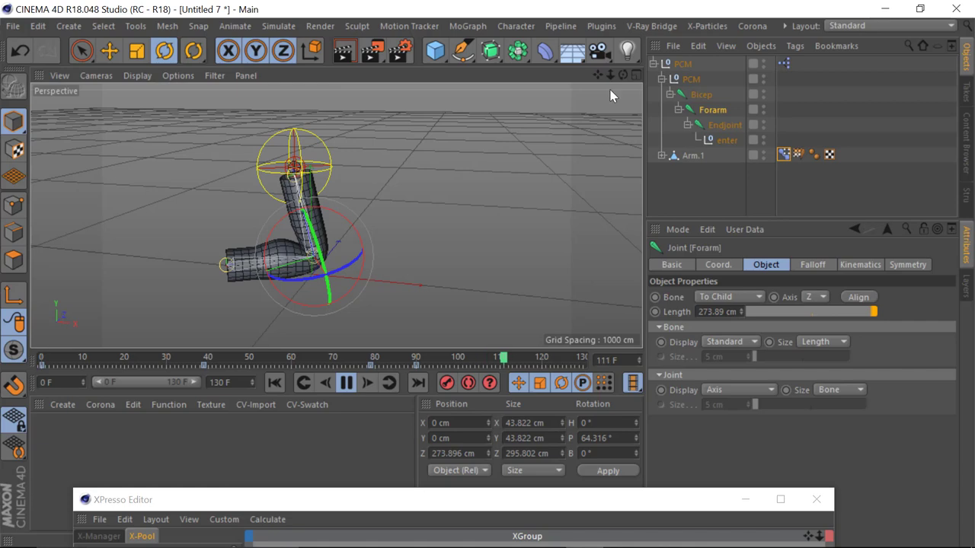
left_click_drag(610, 75, 424, 39)
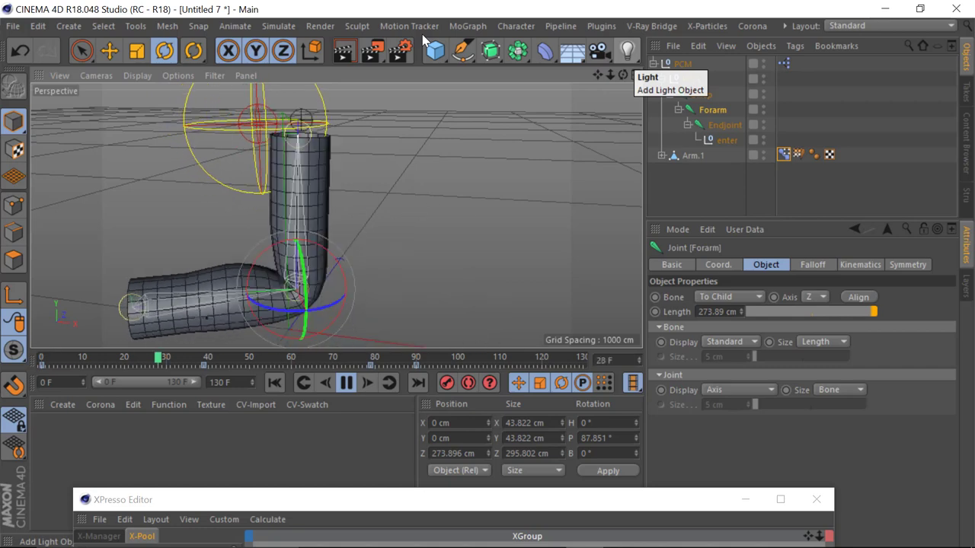
- Stop playback, rewind to frame 0 with the arm straight, and select the Bicep joint
left_click(345, 383)
left_click_drag(311, 361, 41, 358)
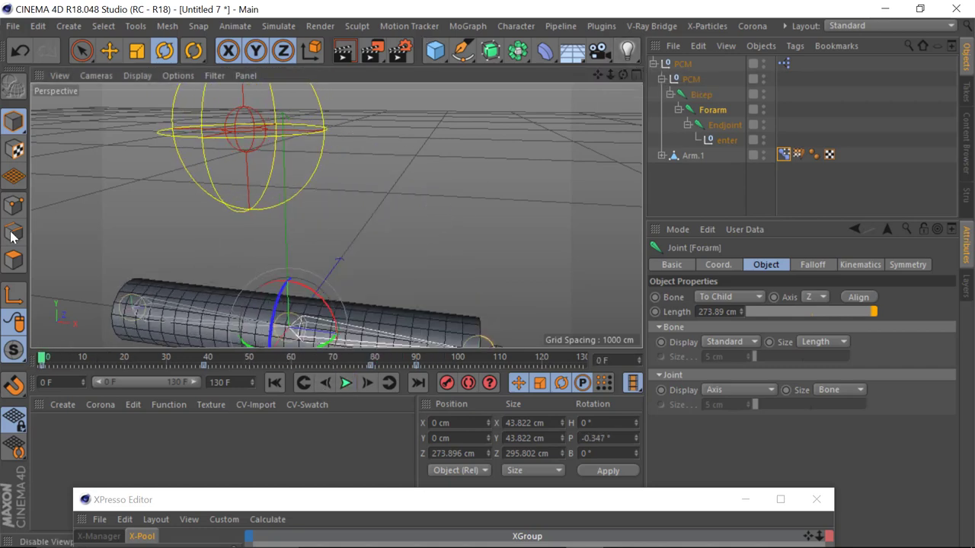
left_click_drag(610, 75, 614, 111)
left_click(702, 96)
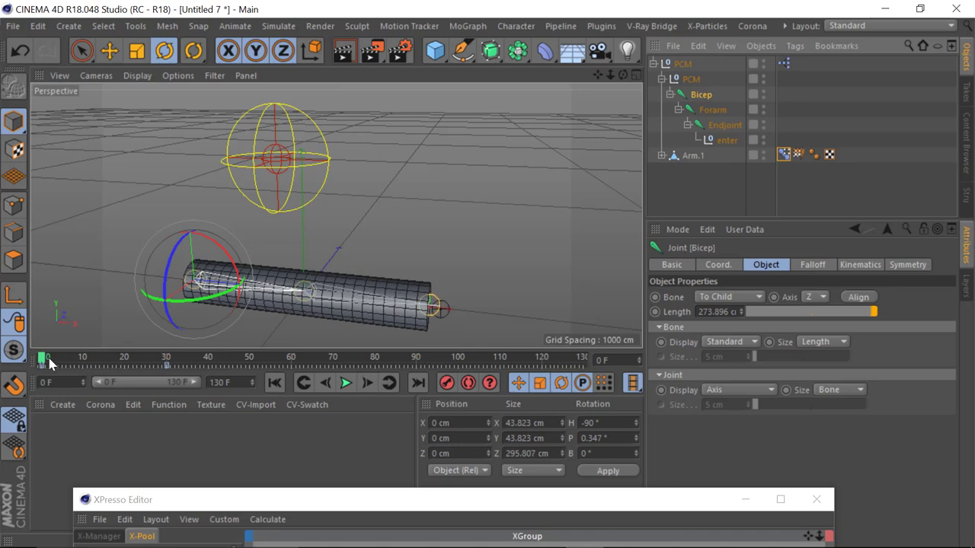
- Rotate the Bicep joint at frame 30 to reduce the bend, then pitch it about 36° at frame 68
left_click_drag(43, 358, 175, 357)
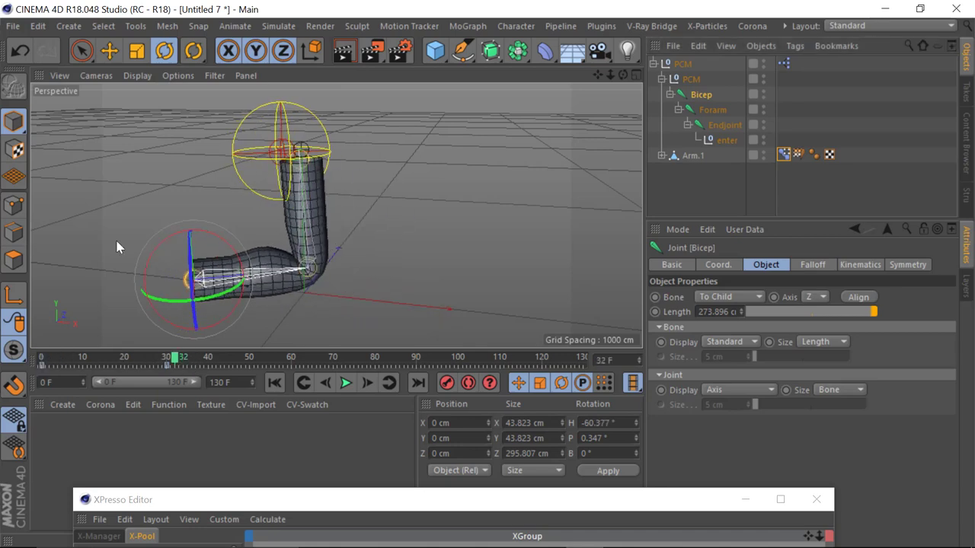
left_click(170, 360)
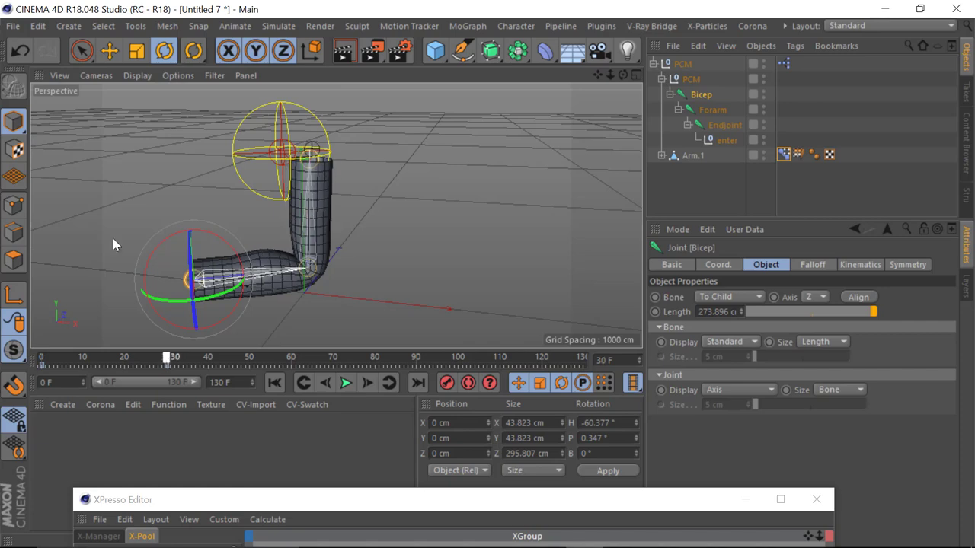
left_click(169, 364)
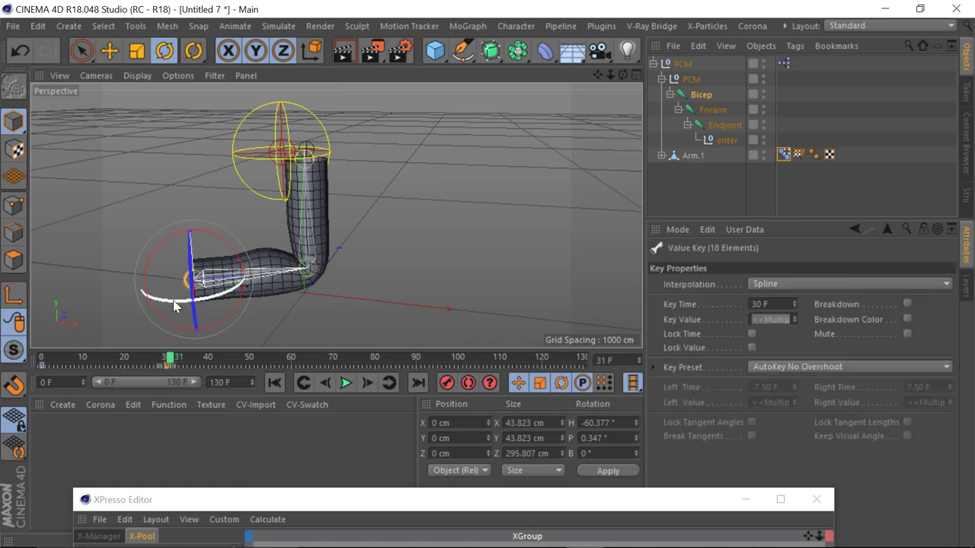
left_click_drag(164, 298, 217, 298)
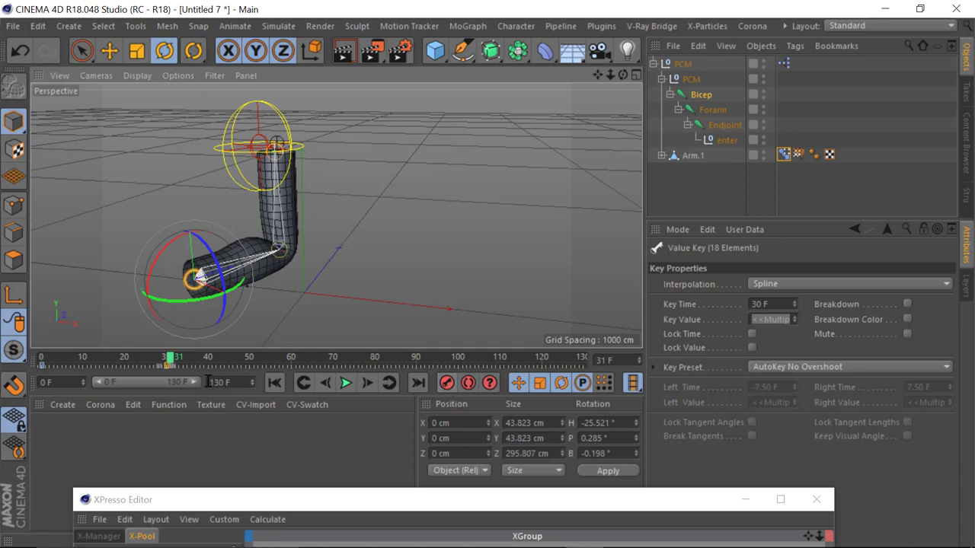
left_click_drag(174, 358, 325, 356)
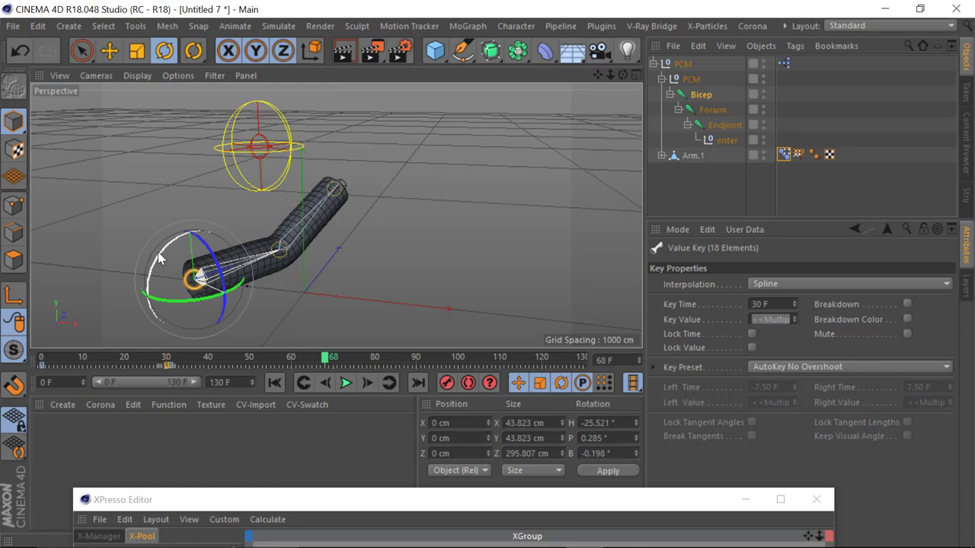
left_click_drag(162, 260, 191, 314)
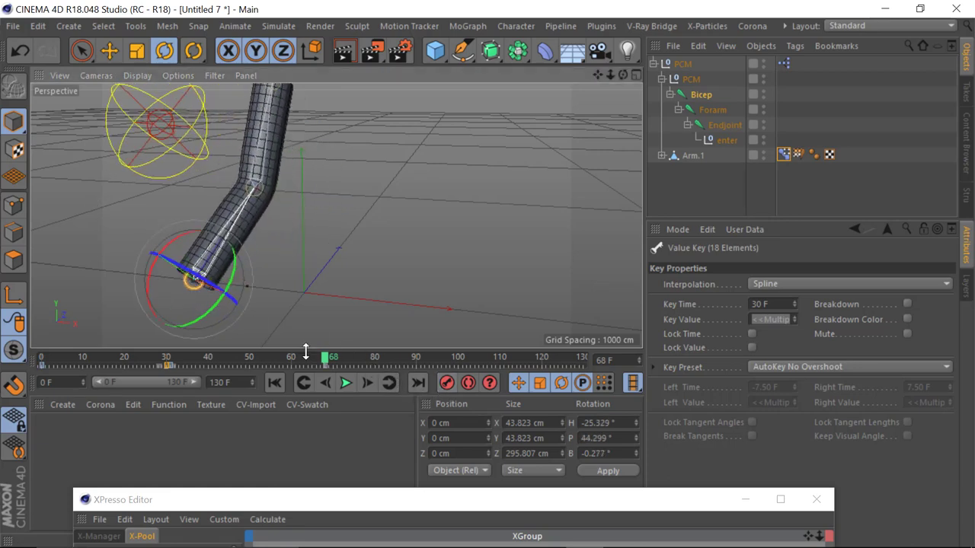
- At frame 102, rotate the Bicep to H -25.639°, P -30.457° and bring the XPresso graph into view
left_click_drag(326, 359, 438, 356)
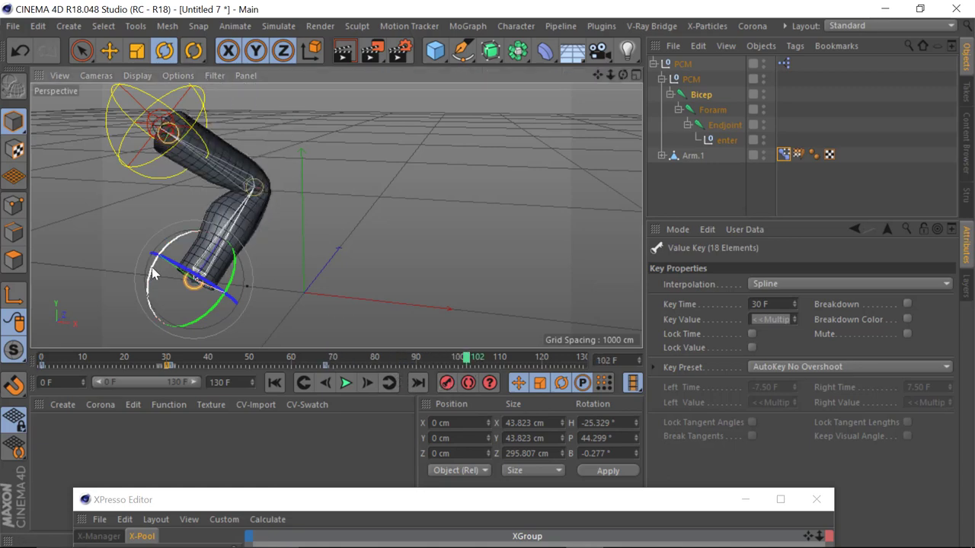
left_click_drag(155, 276, 135, 163)
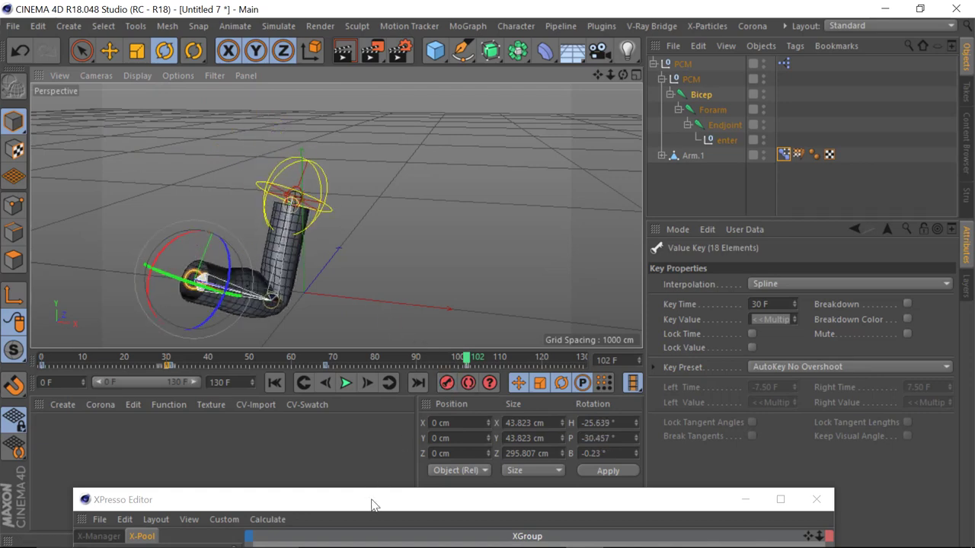
left_click_drag(373, 504, 420, 406)
left_click_drag(259, 184, 168, 196, "alt")
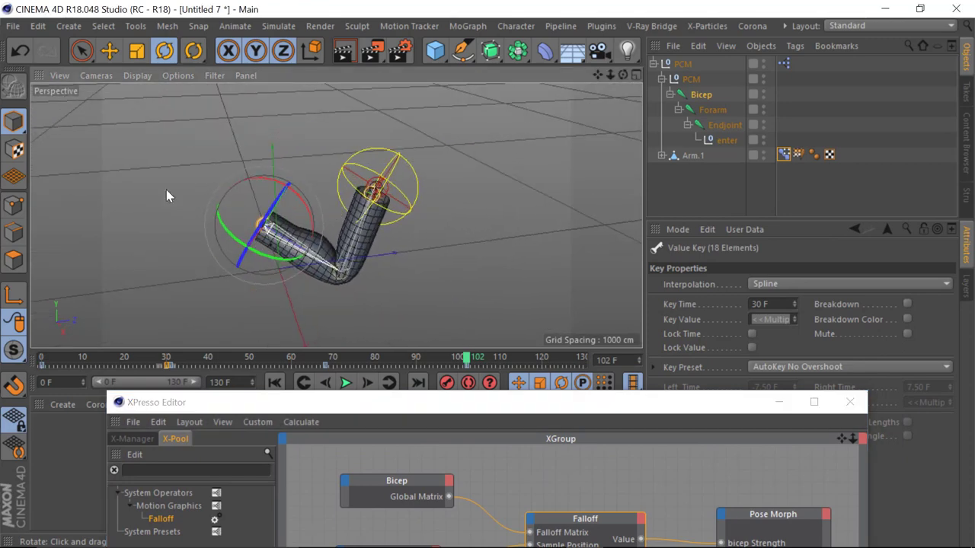
- Play the arm animation, close the XPresso Editor, then stop and rewind it to frame 0
left_click(345, 383)
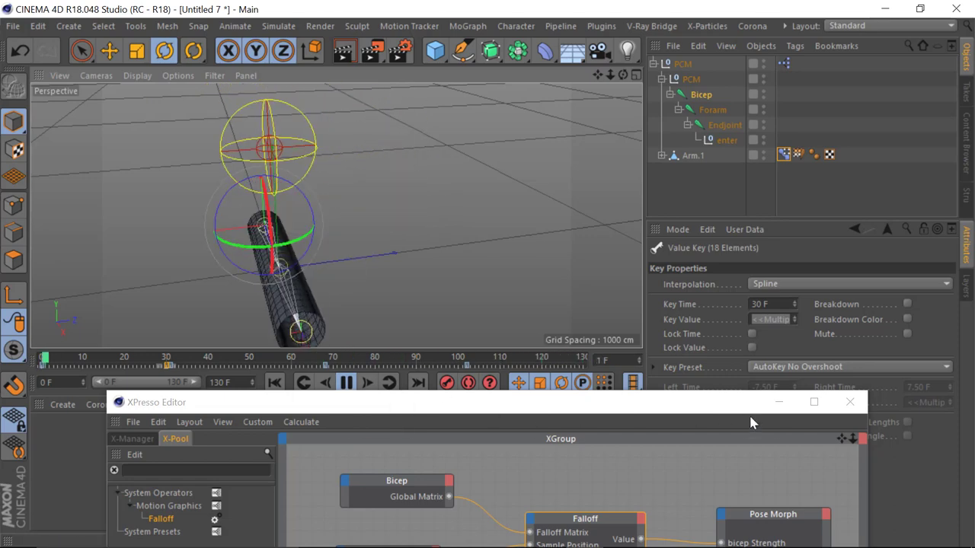
left_click(850, 402)
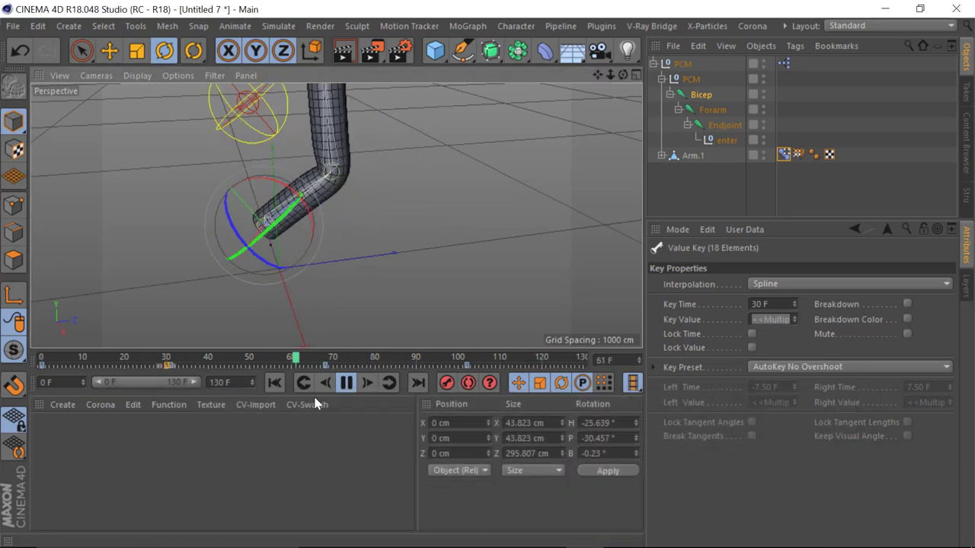
left_click(345, 382)
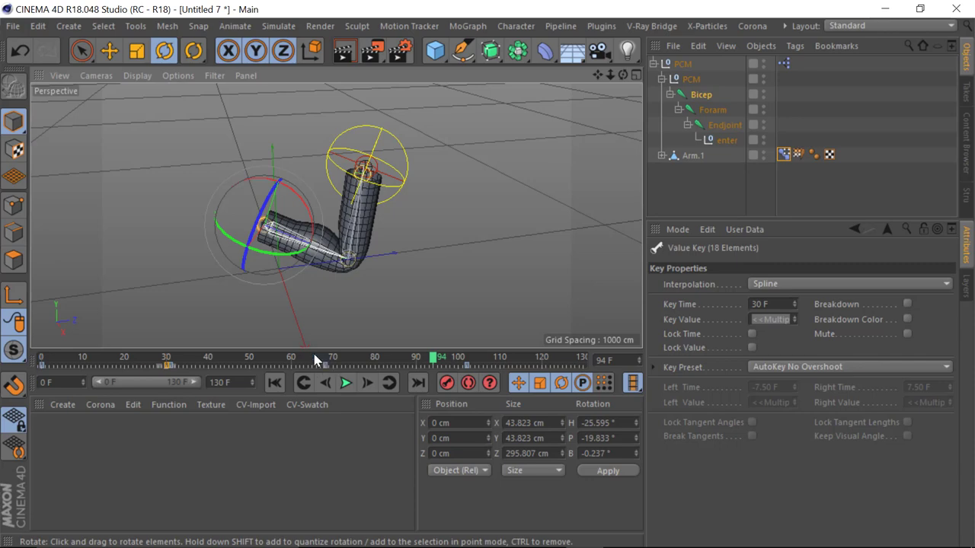
left_click_drag(305, 359, 15, 357)
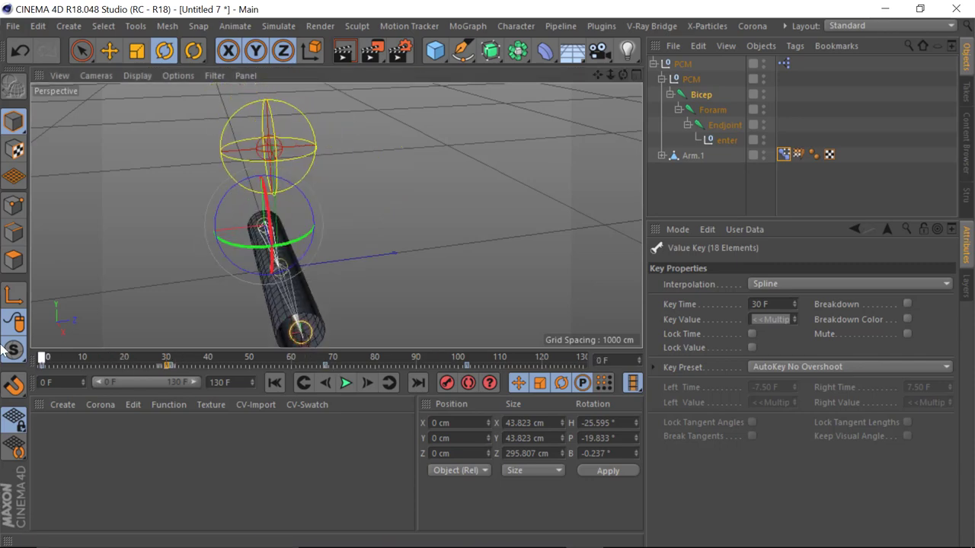
left_click_drag(308, 293, 498, 249, "alt")
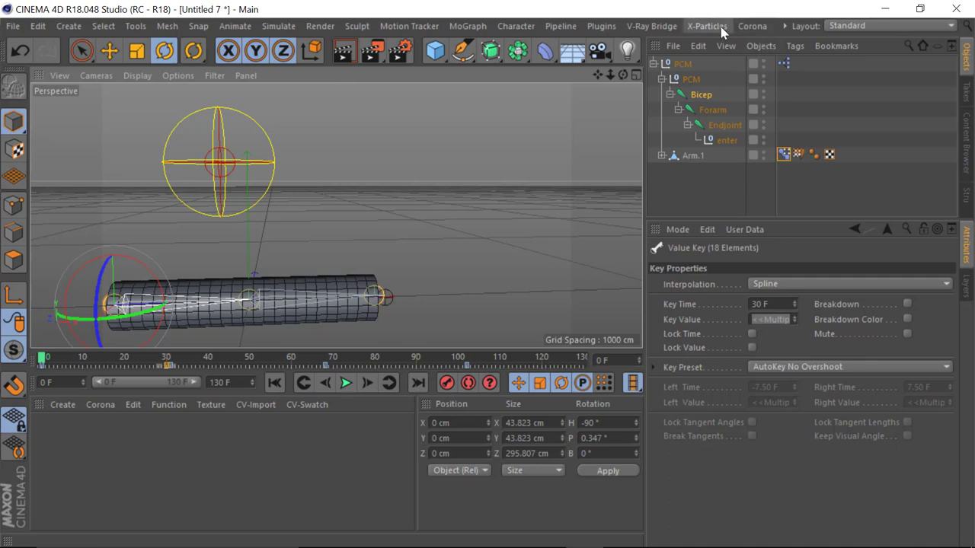
- Switch to the positional controlled morphs.c4d example and view its arm side-on
left_click(752, 26)
mouse_move(802, 64)
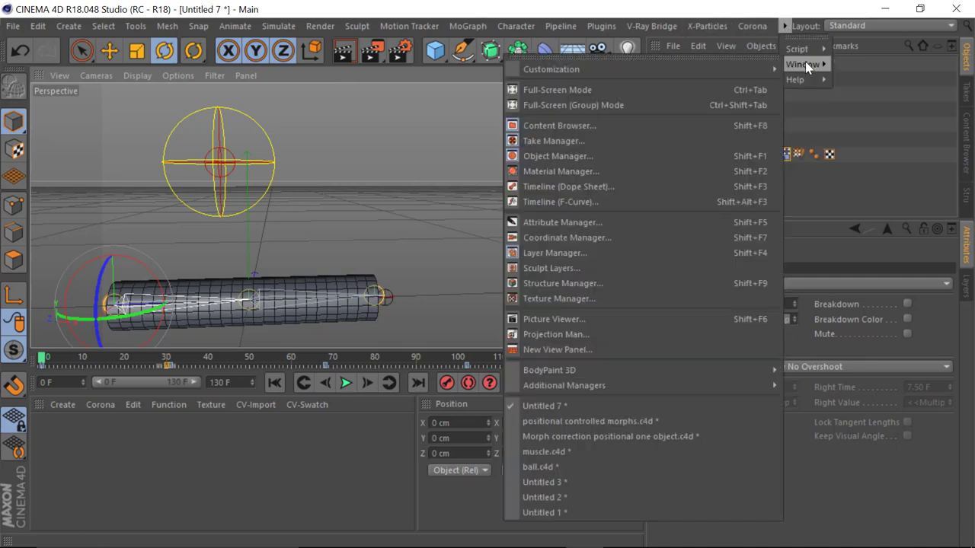
left_click(606, 421)
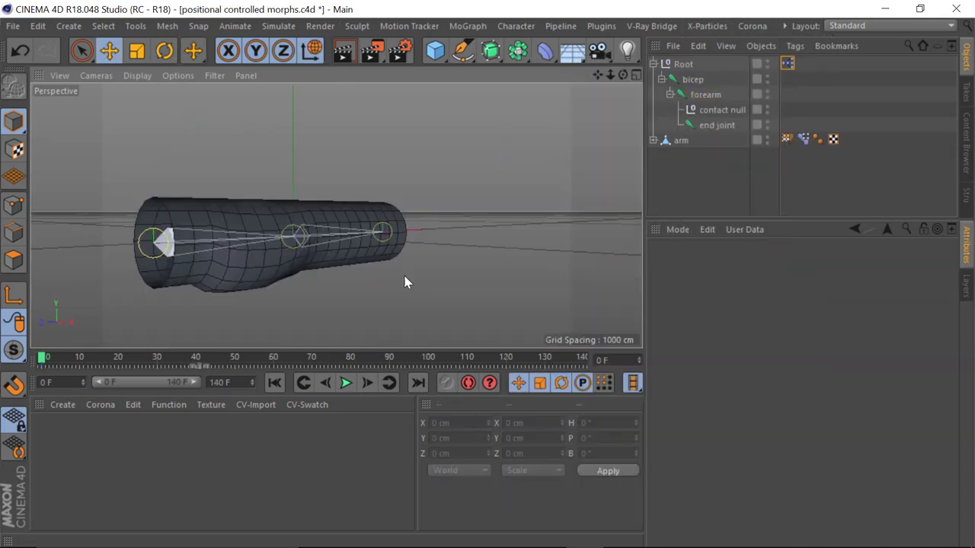
left_click_drag(395, 284, 229, 201, "alt")
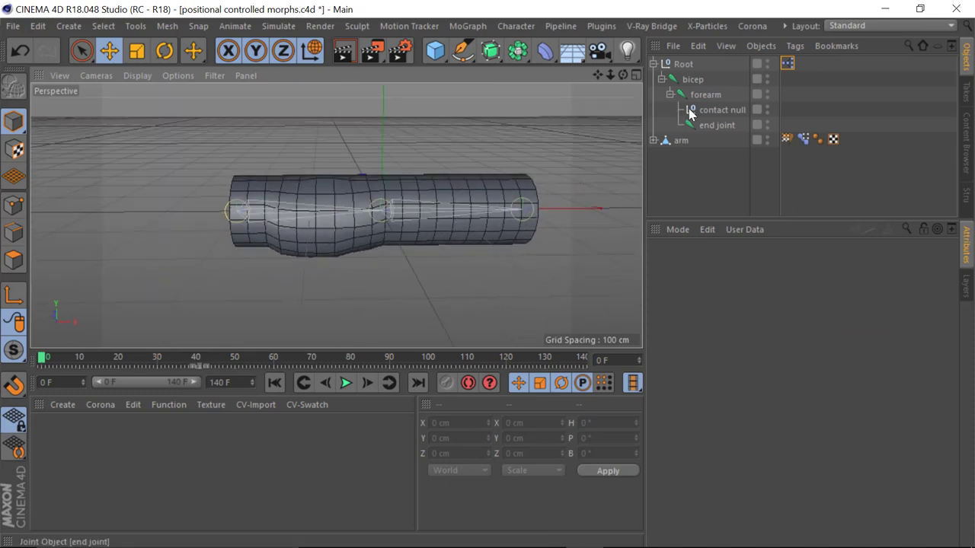
- Open the example's XPresso graph and tidy the bicep, contact null and Falloff nodes
double_click(786, 64)
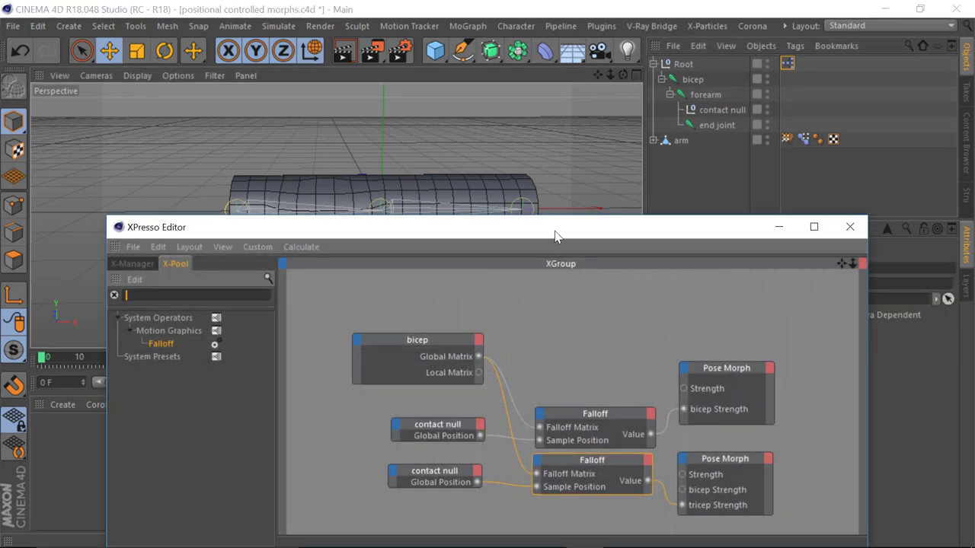
left_click_drag(555, 237, 424, 133)
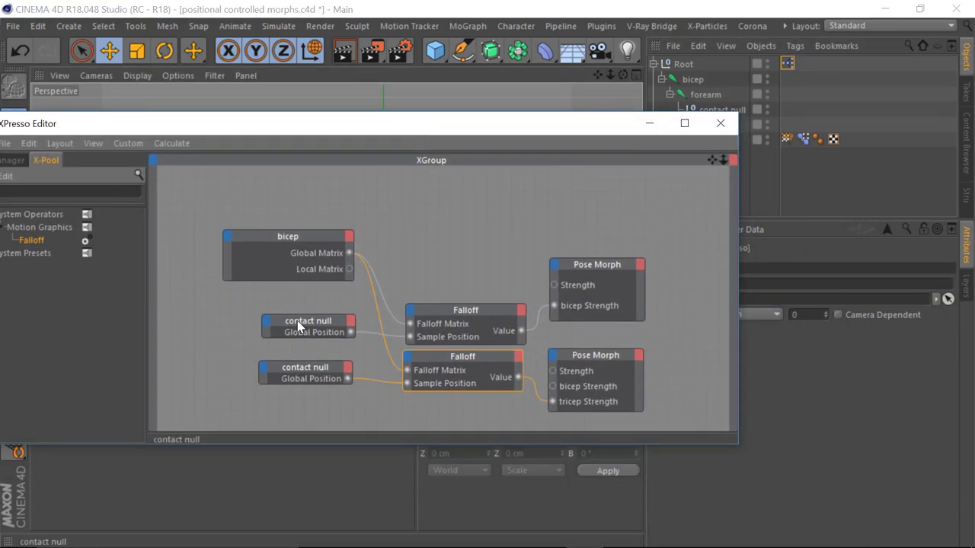
left_click_drag(301, 236, 270, 194)
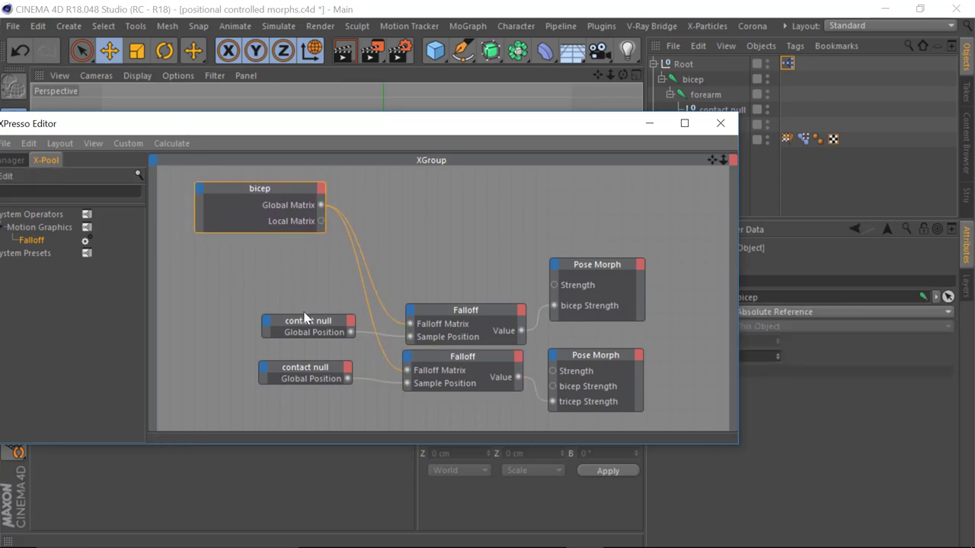
left_click_drag(305, 318, 259, 273)
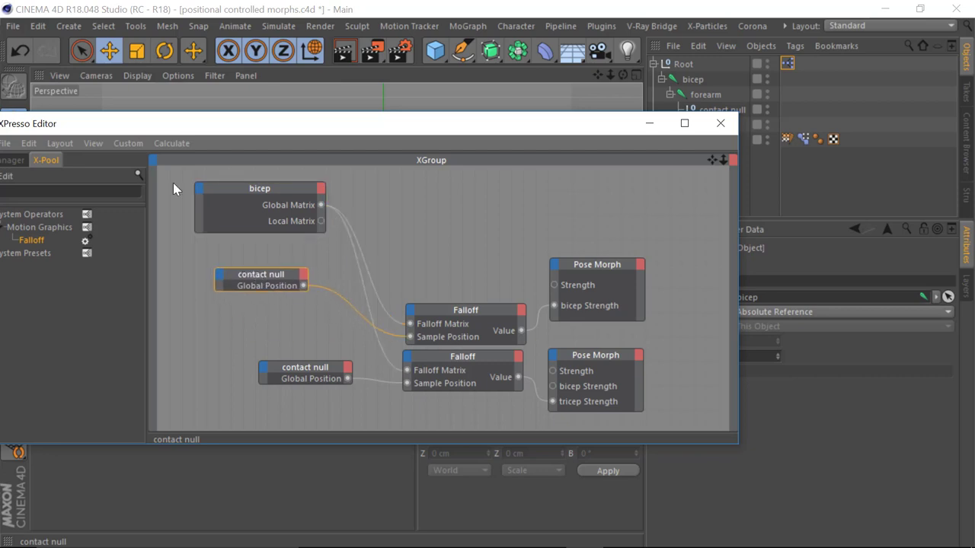
left_click_drag(459, 313, 445, 274)
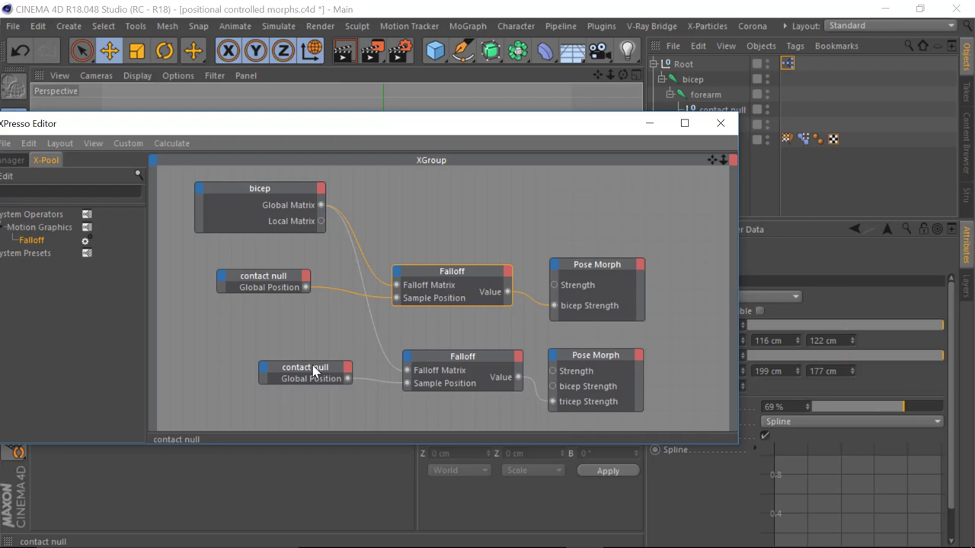
left_click_drag(315, 371, 280, 367)
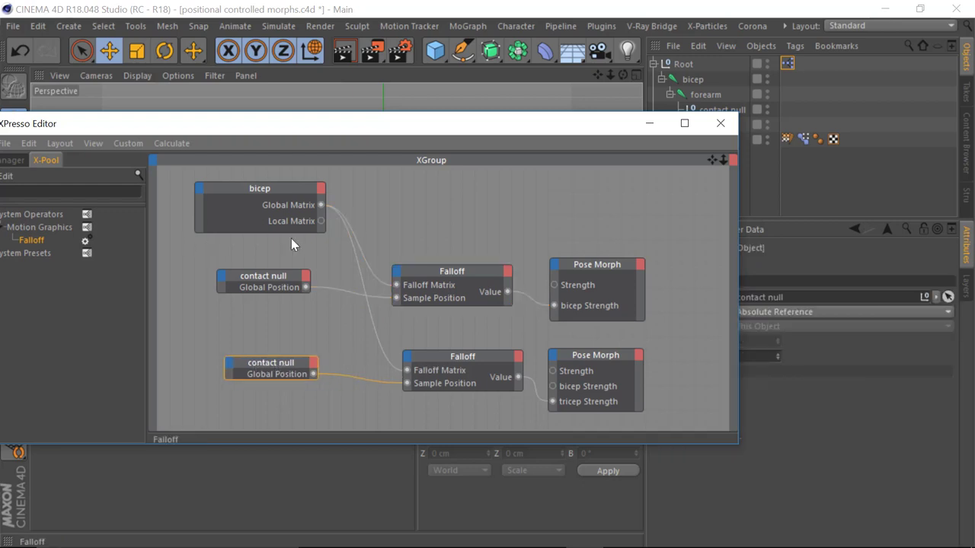
left_click_drag(438, 364, 423, 358)
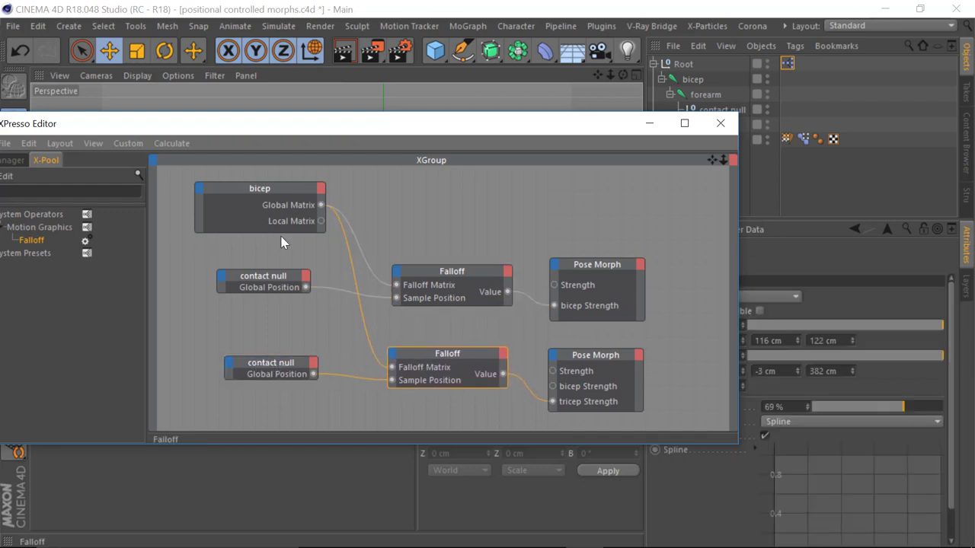
- Tick Visible on both the lower and upper Falloff nodes to show their spheres
left_click_drag(501, 127, 405, 102)
left_click(759, 310)
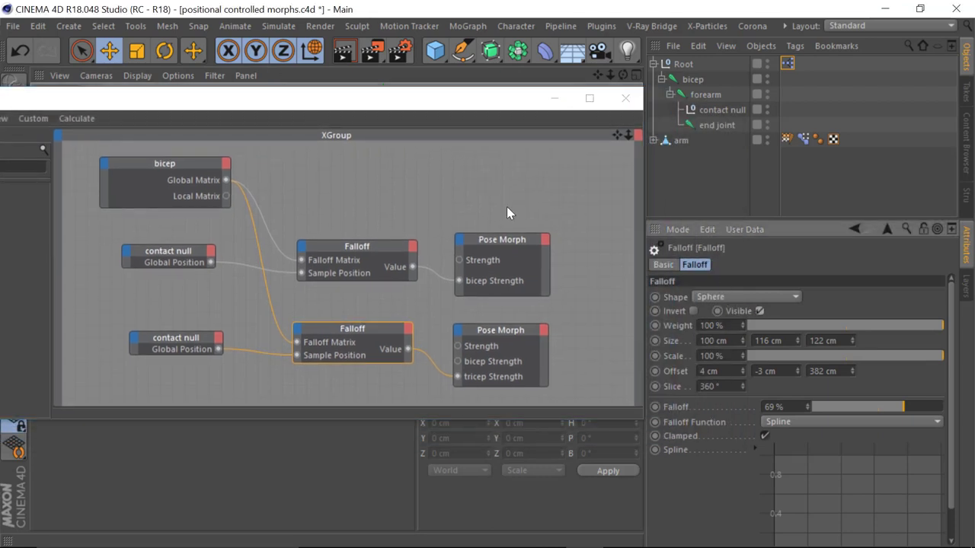
left_click(386, 242)
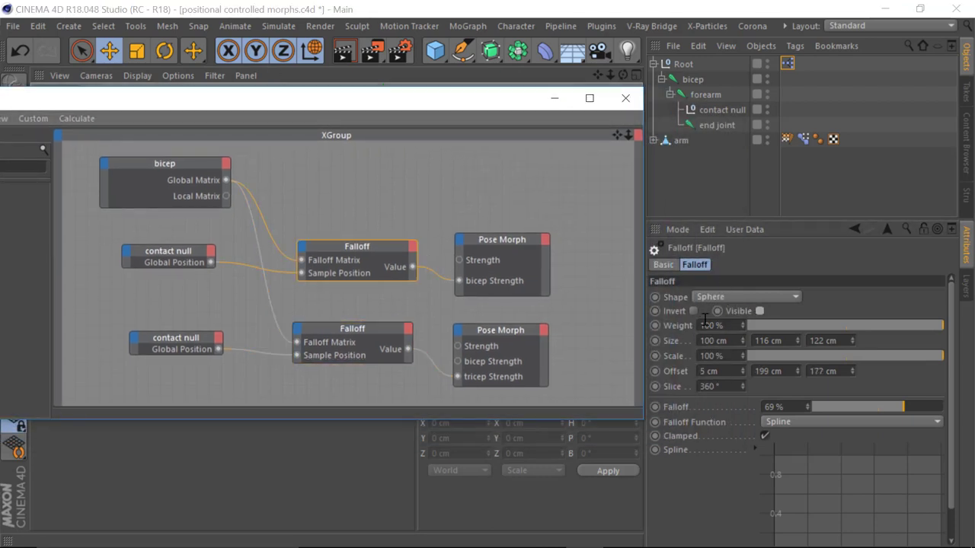
left_click(759, 312)
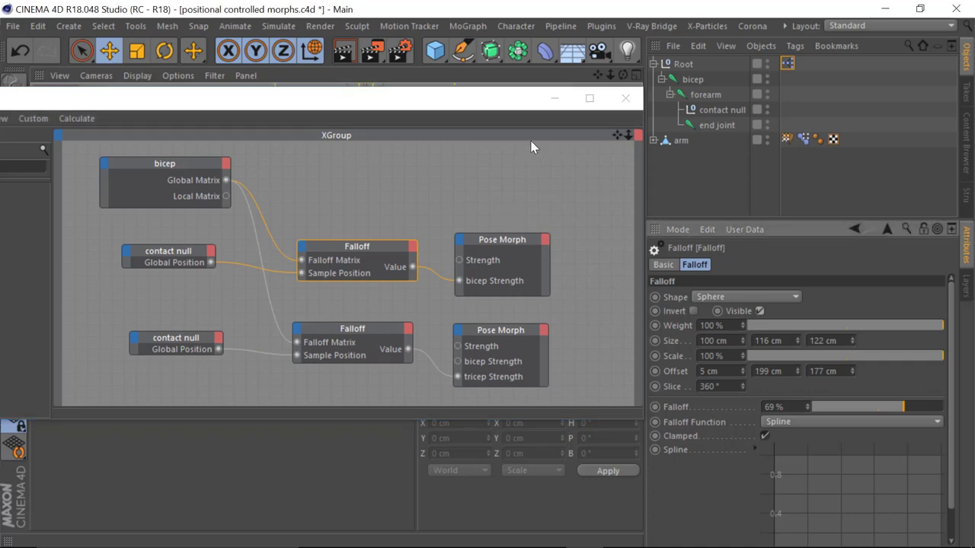
left_click_drag(502, 109, 557, 118)
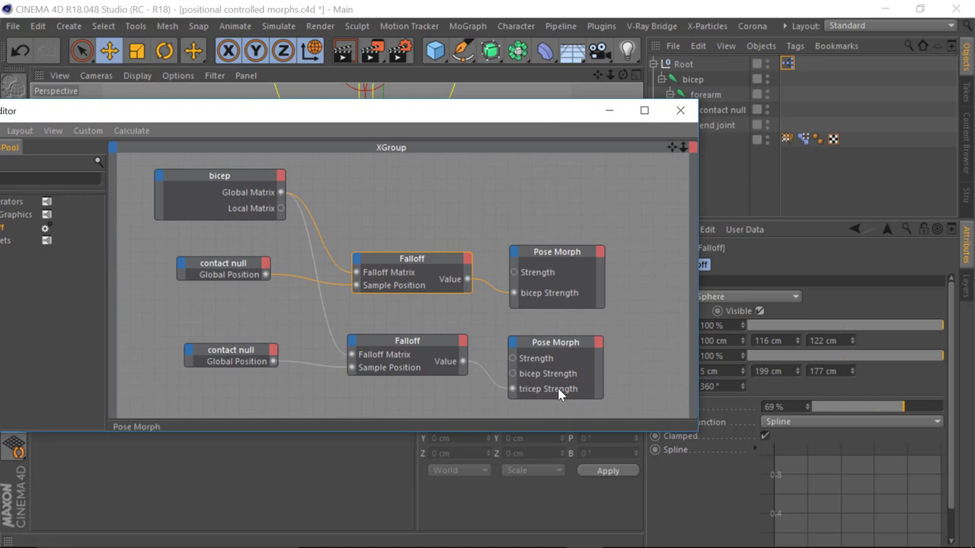
- Close the XPresso Editor and frame the example arm with both falloff spheres in view
left_click(680, 111)
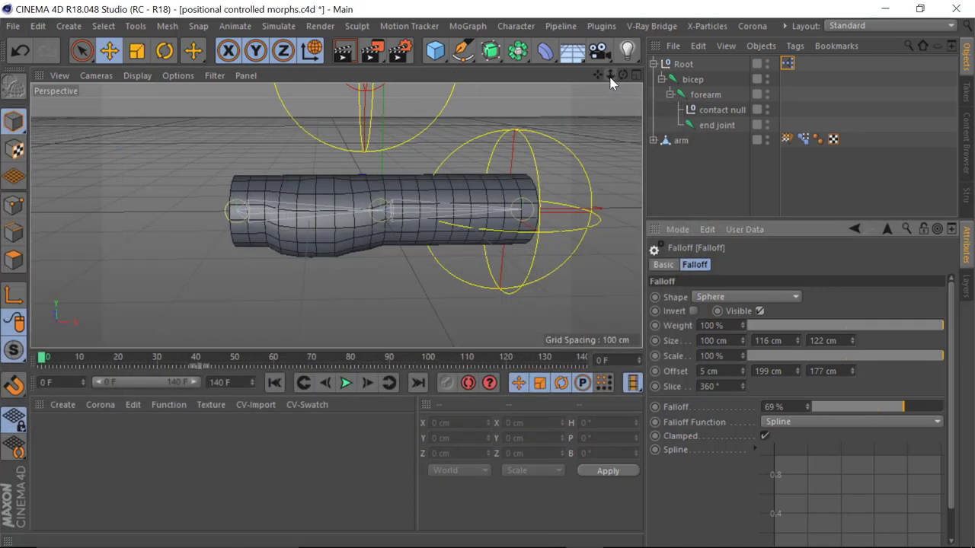
left_click_drag(610, 75, 412, 81)
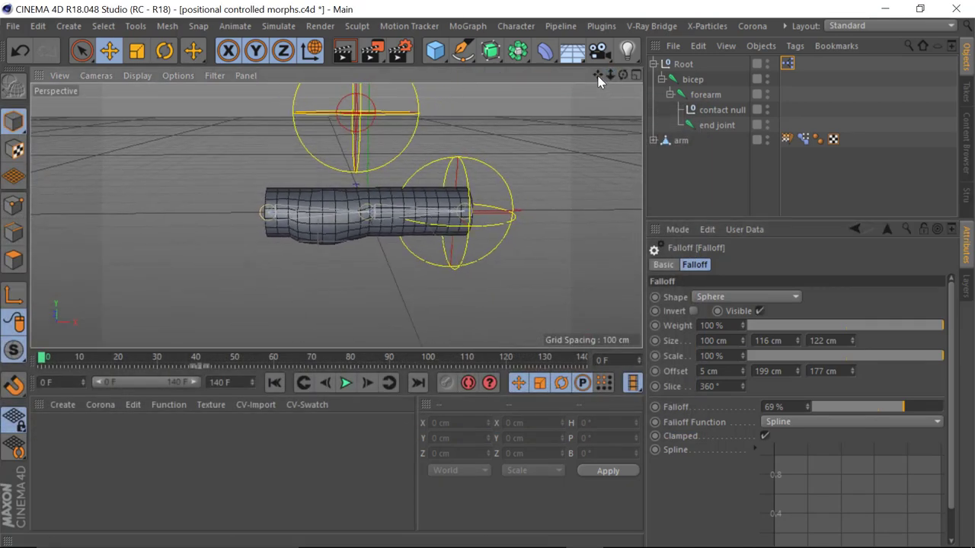
left_click_drag(597, 75, 571, 120)
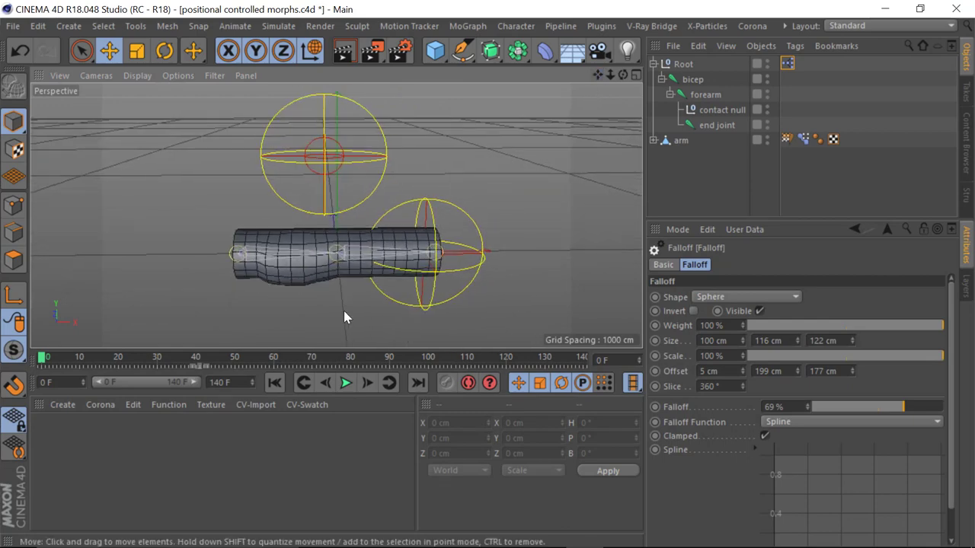
- Select the contact null, watch and stop the animation, then collapse the Root hierarchy
left_click(719, 112)
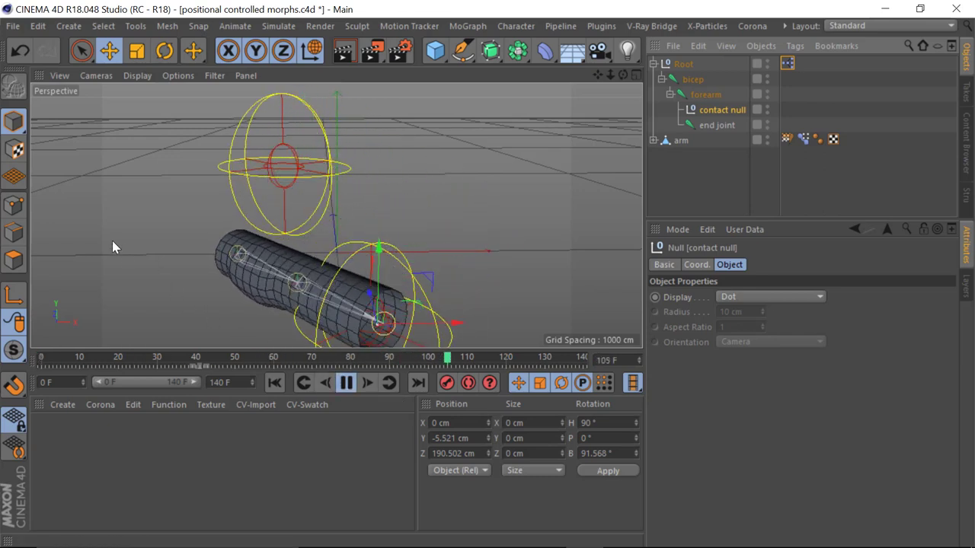
left_click_drag(80, 163, 135, 168, "alt")
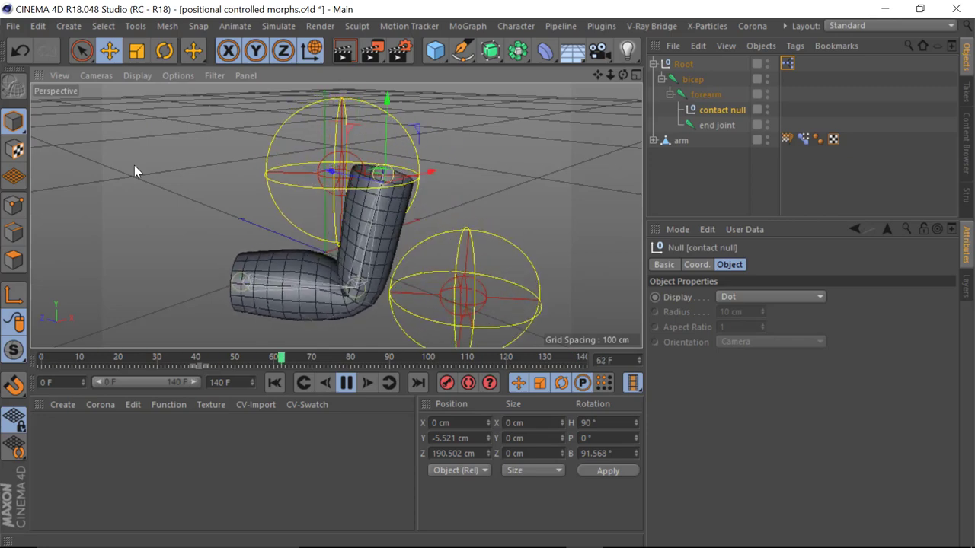
left_click(346, 383)
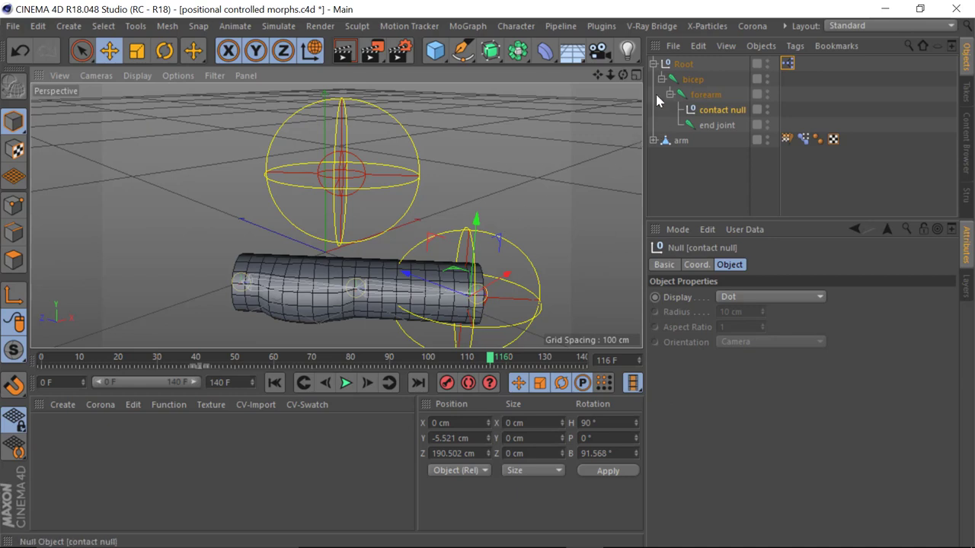
left_click(652, 65)
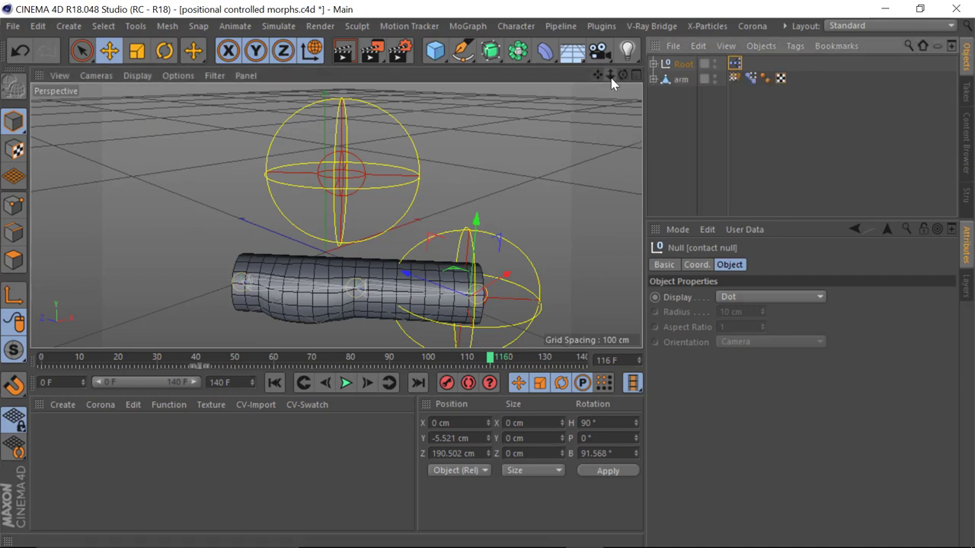
- Zoom the view out and expand Root to list bicep, forearm, contact null and end joint
left_click_drag(609, 77, 626, 118)
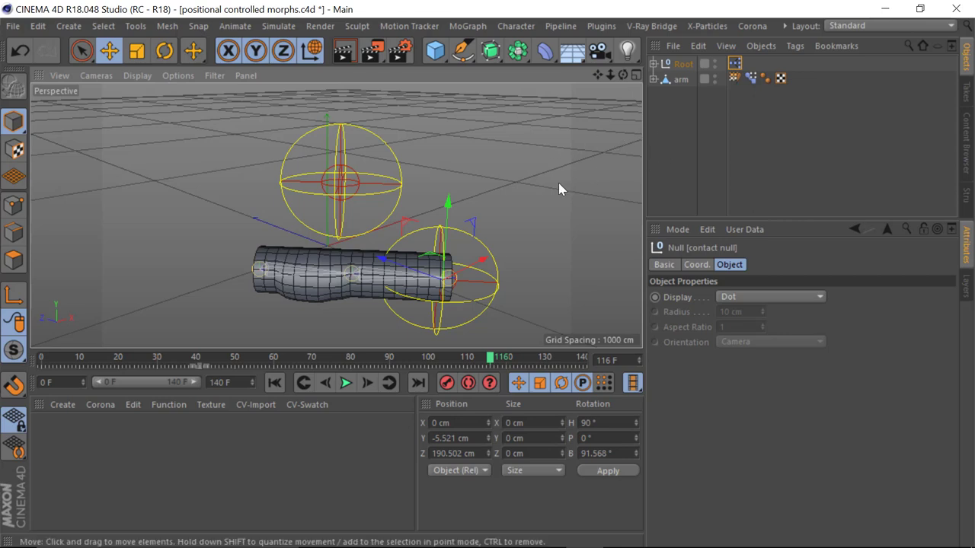
left_click(653, 63)
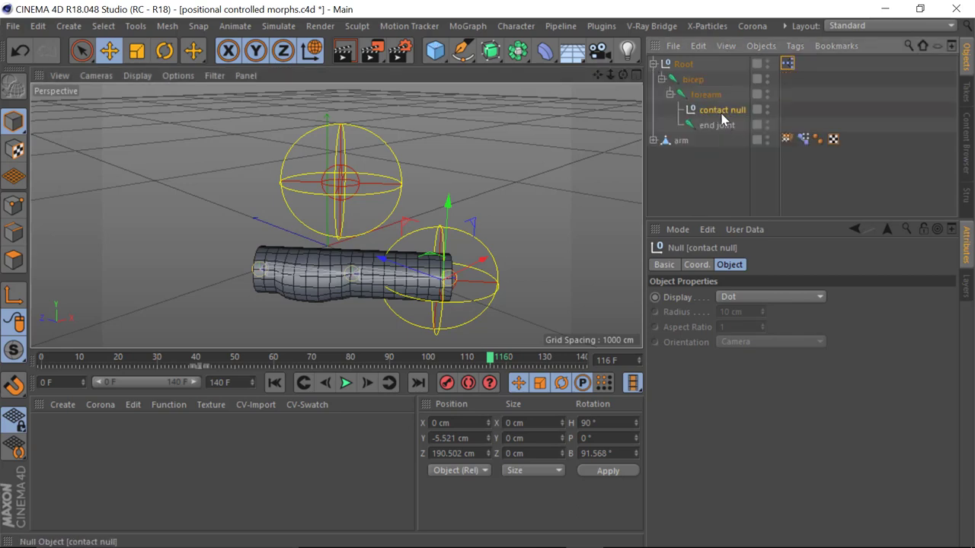